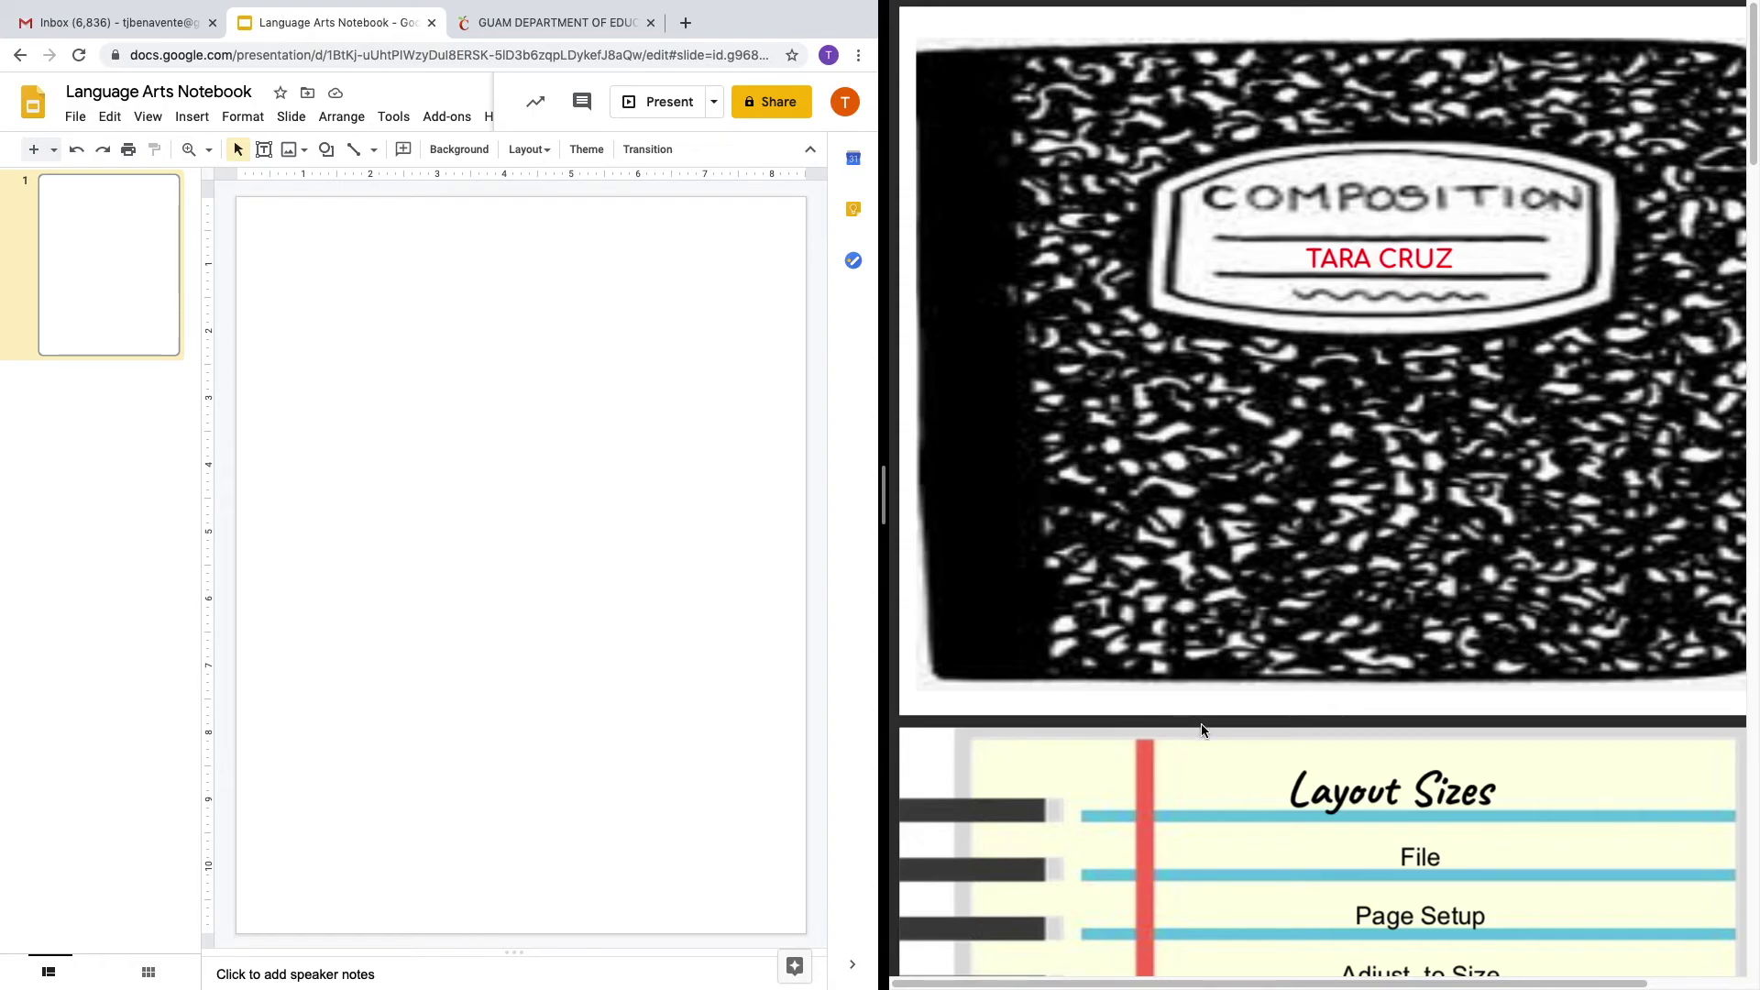
{"action": "left_click", "coordinate": [259, 95]}
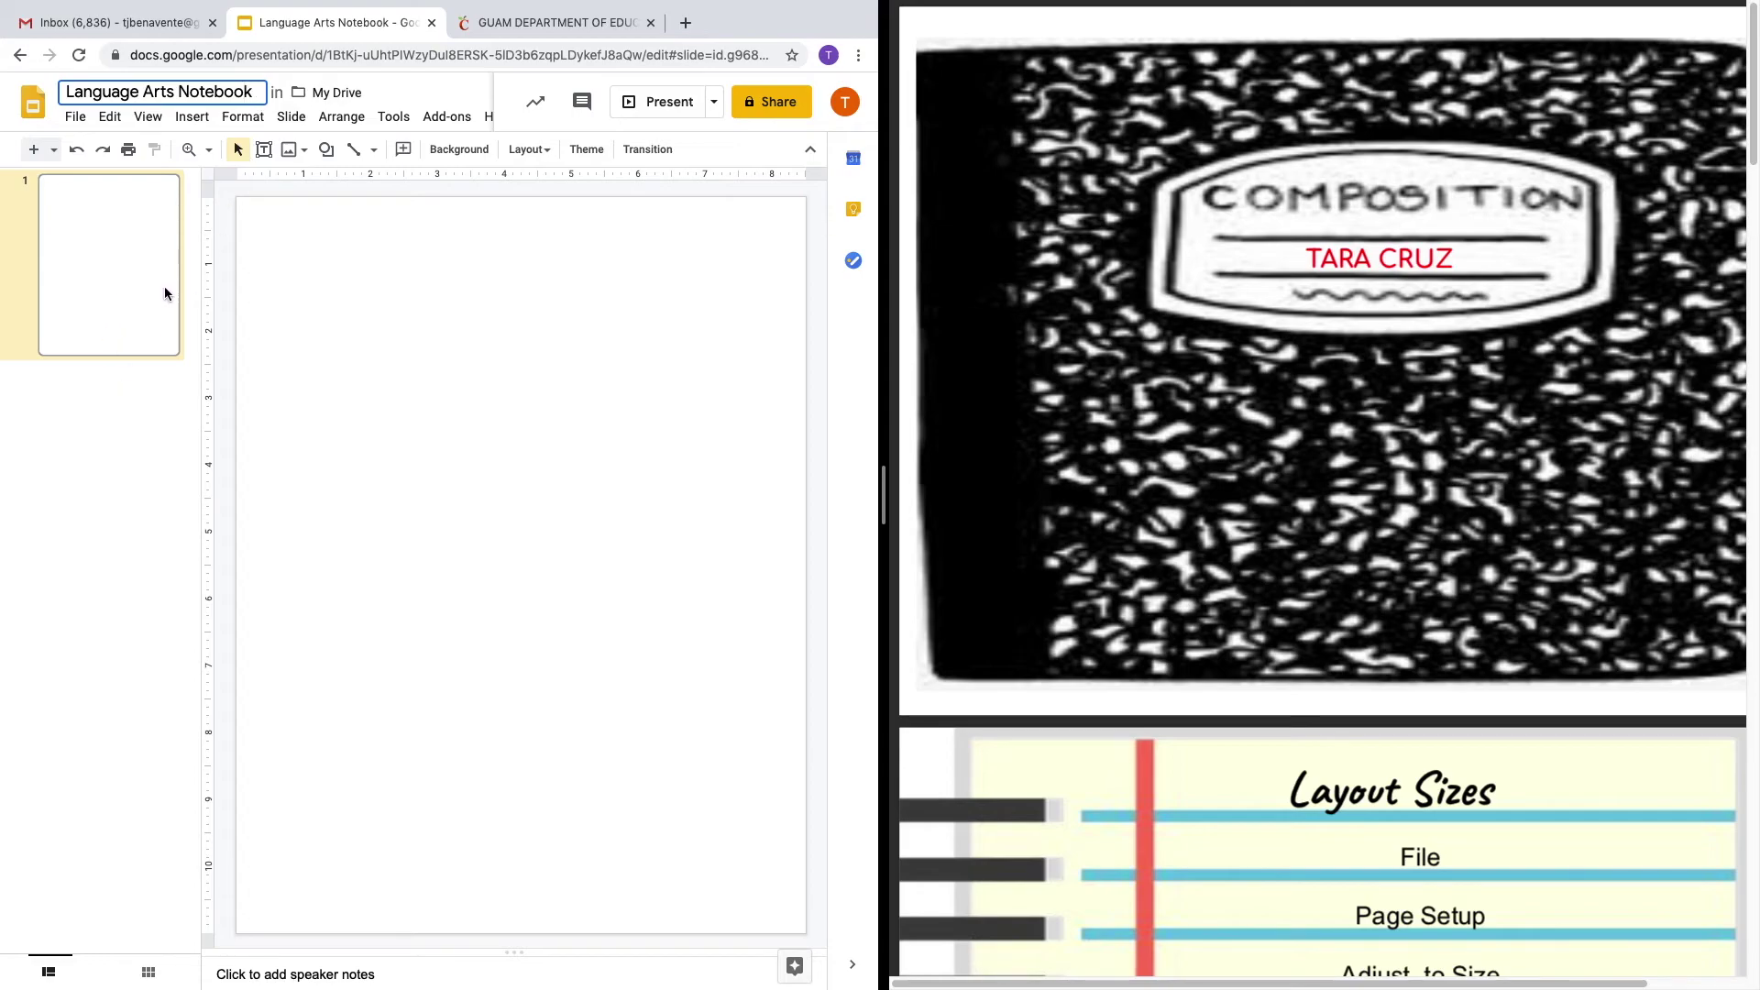
{"action": "scroll", "coordinate": [974, 535], "scroll_direction": "down", "scroll_amount": 5}
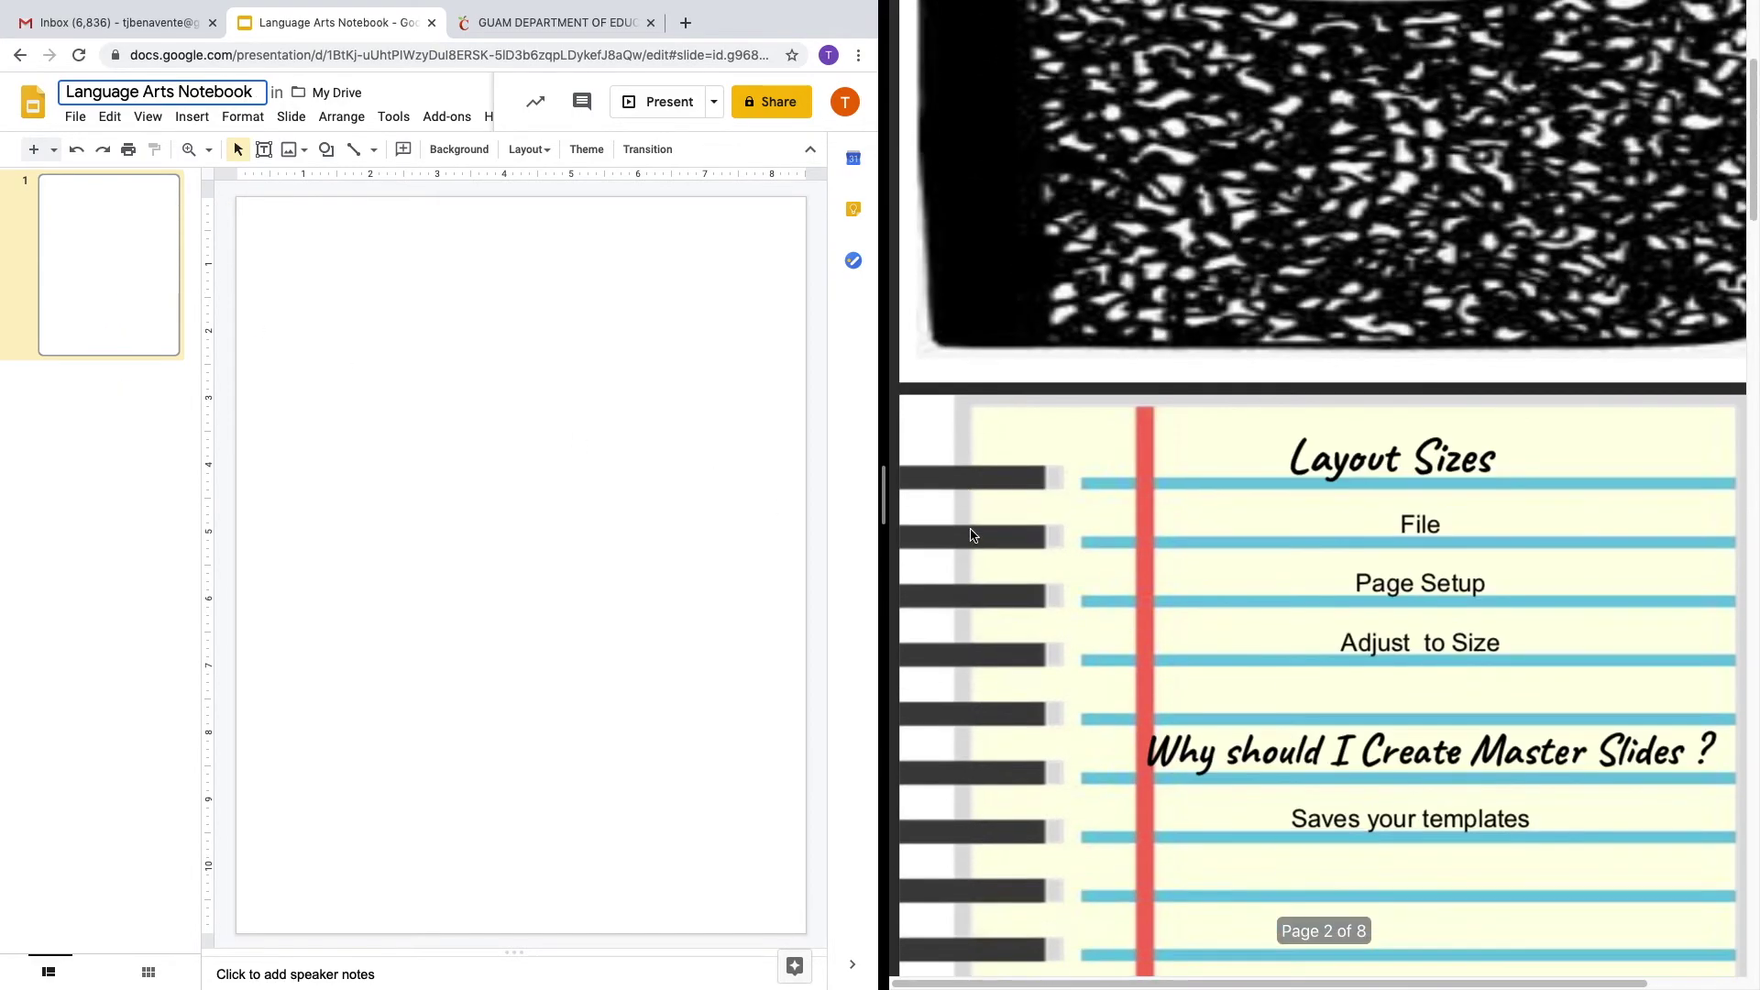
{"action": "scroll", "coordinate": [1135, 562], "scroll_direction": "down", "scroll_amount": 3}
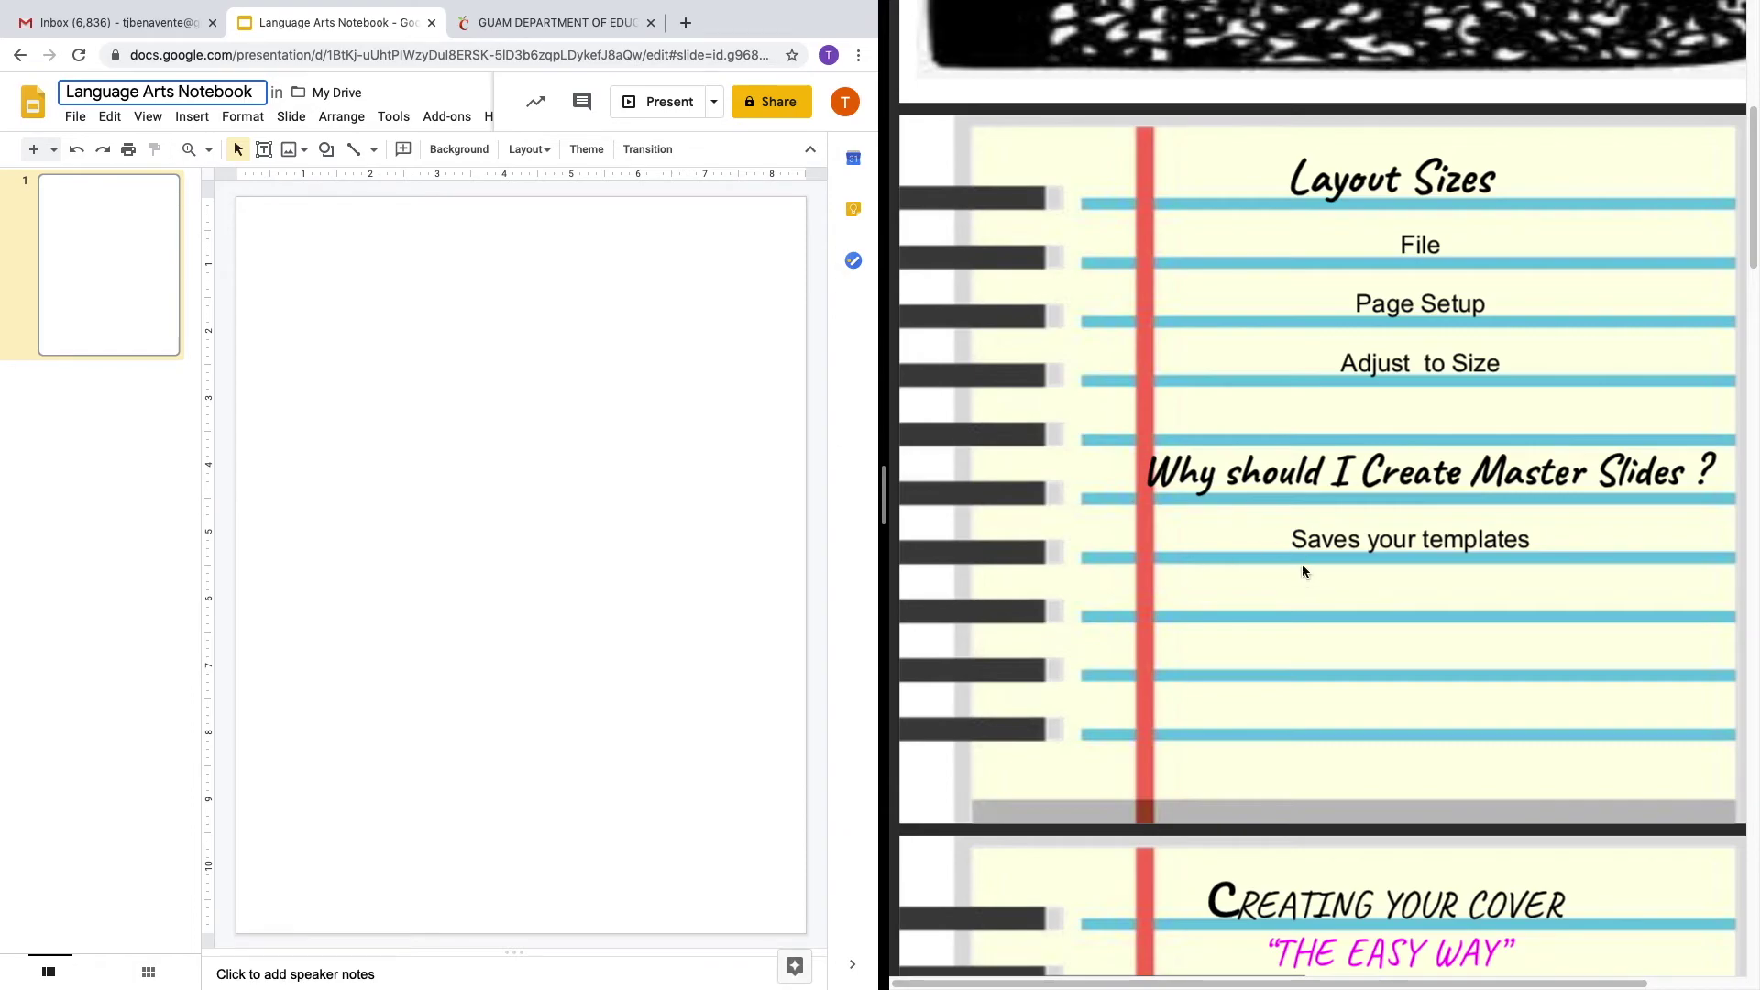
{"action": "scroll", "coordinate": [1301, 565], "scroll_direction": "down", "scroll_amount": 1}
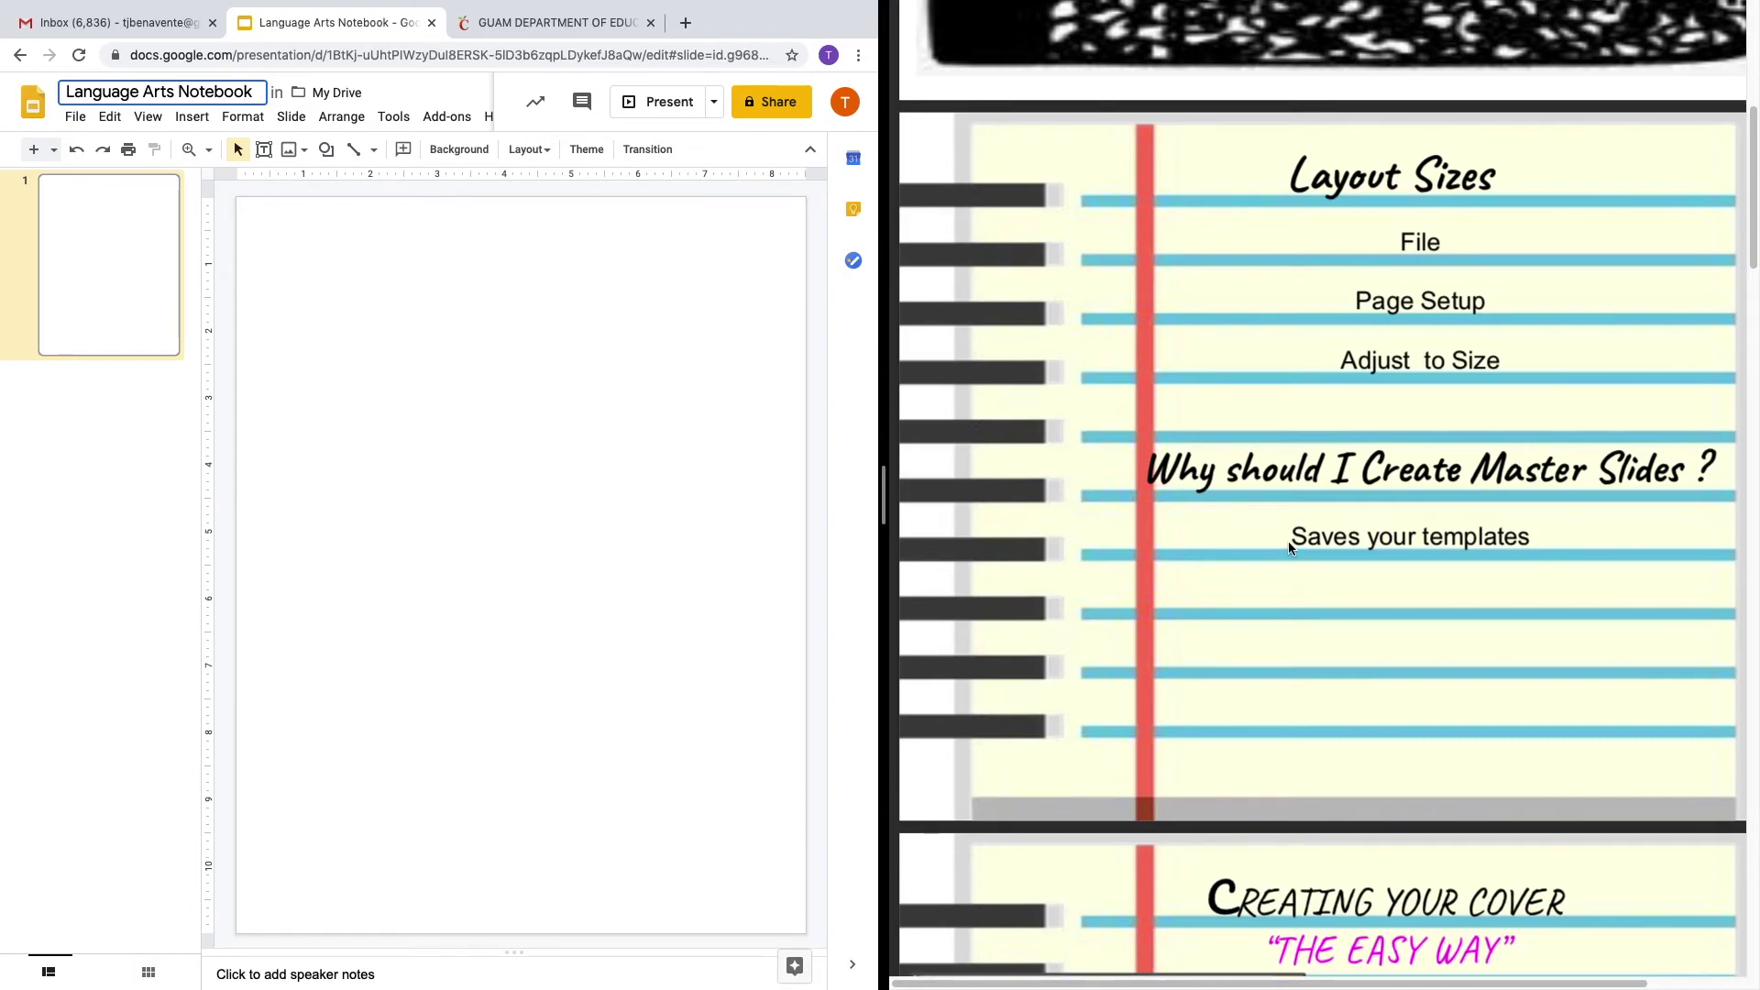
{"action": "left_click", "coordinate": [74, 117]}
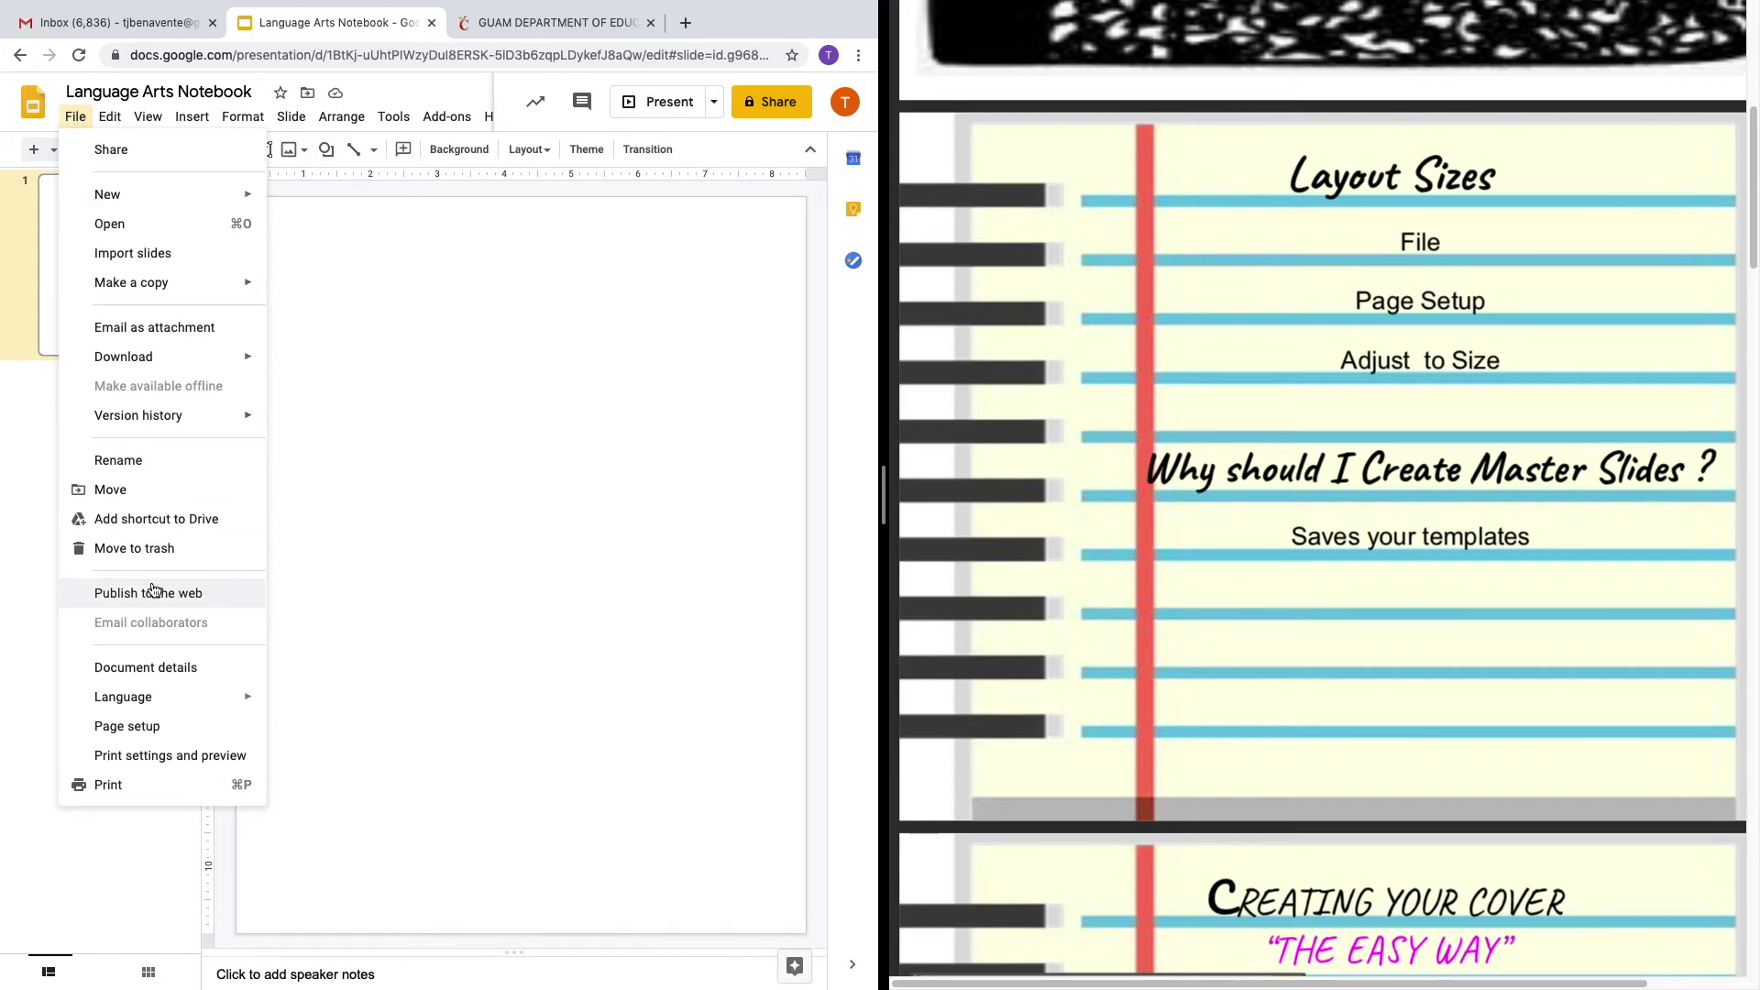
{"action": "left_click", "coordinate": [174, 728]}
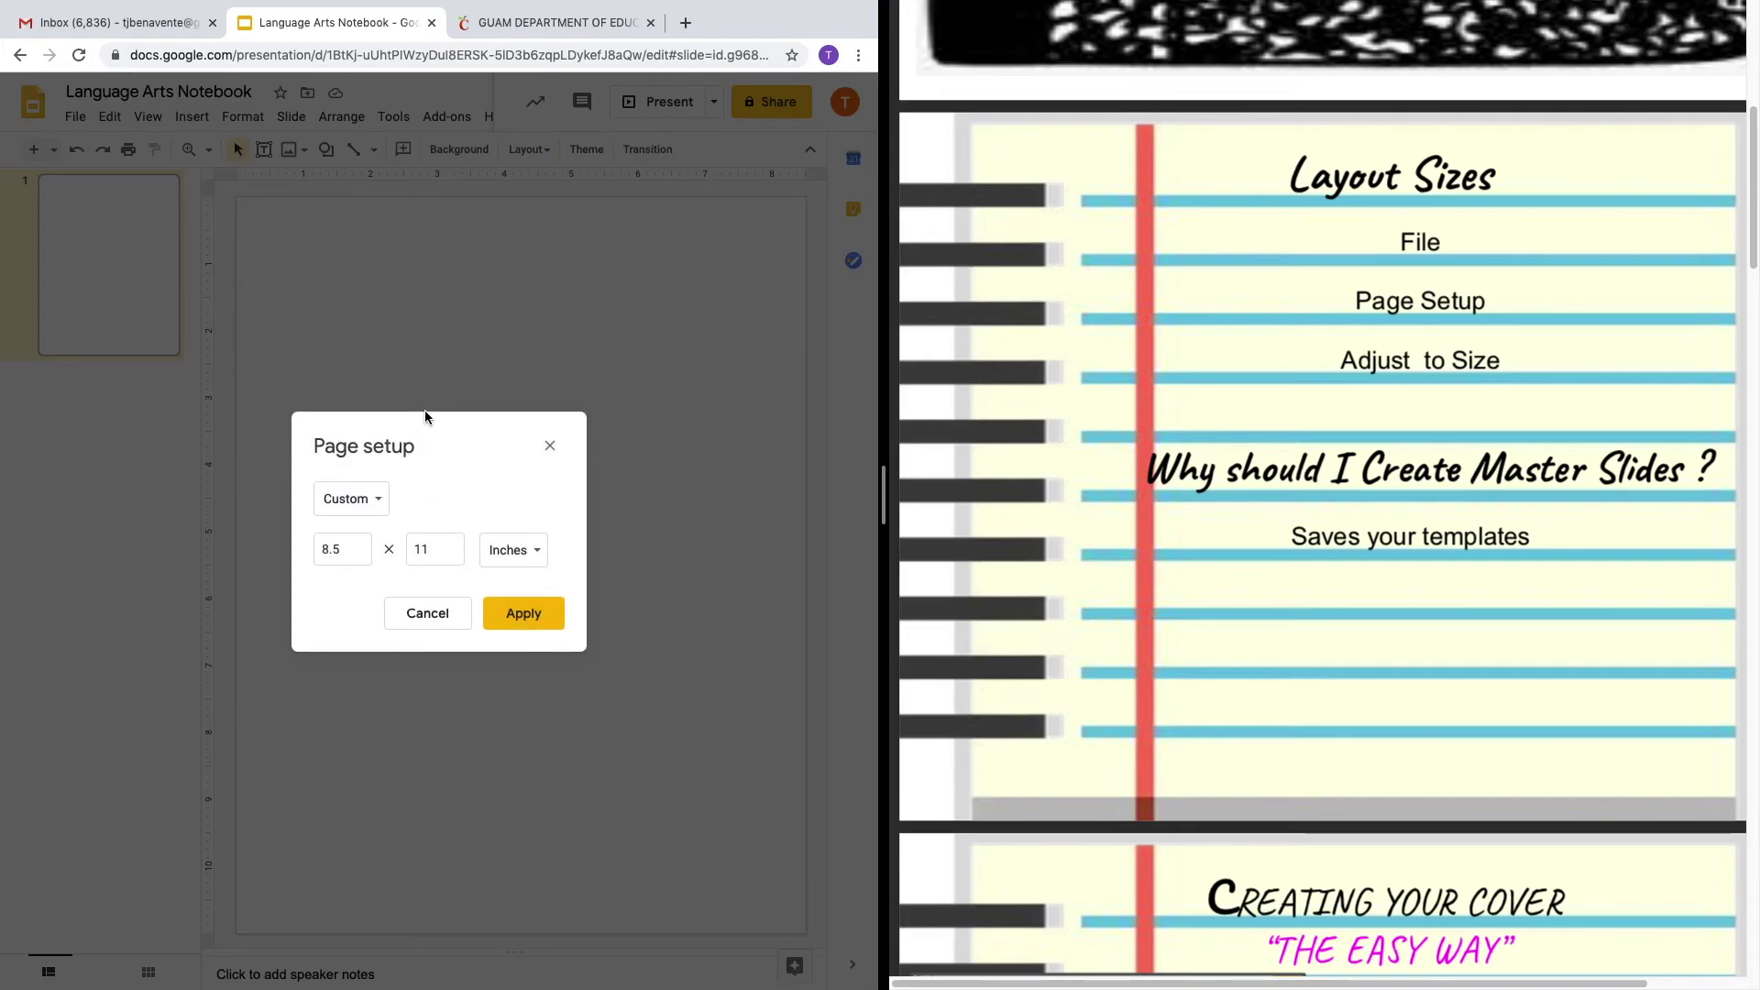
{"action": "left_click", "coordinate": [348, 552]}
{"action": "left_click", "coordinate": [518, 623]}
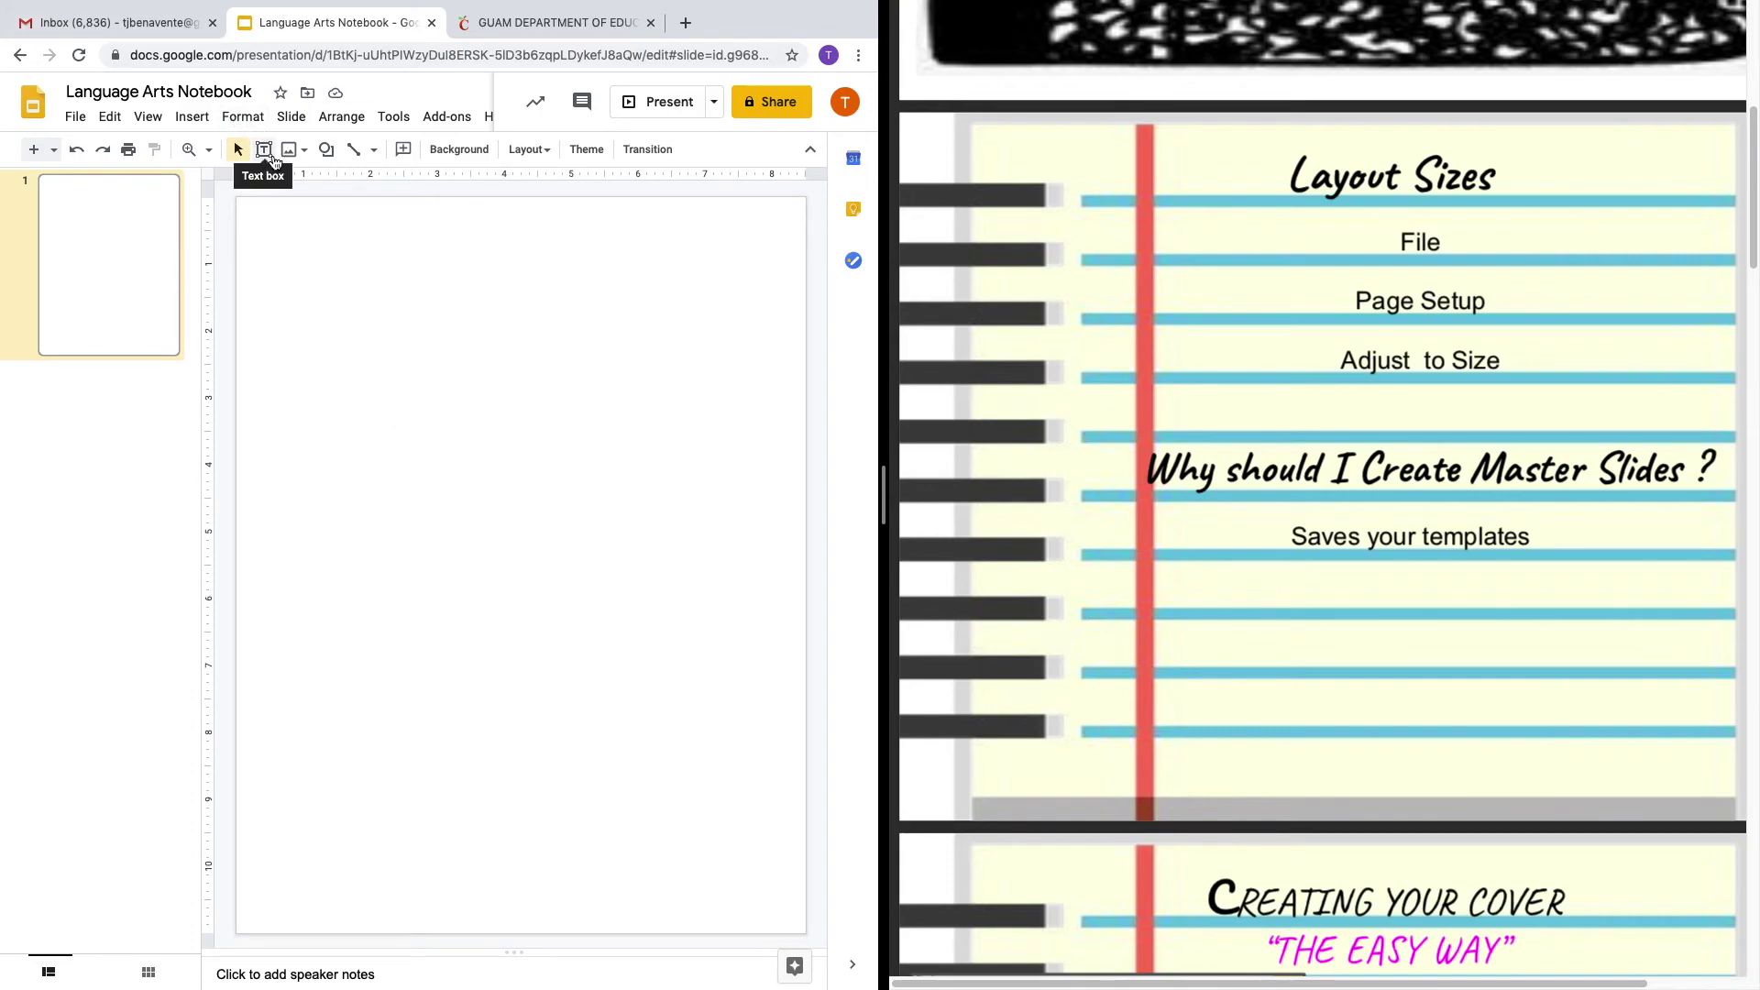
{"action": "left_click", "coordinate": [289, 120]}
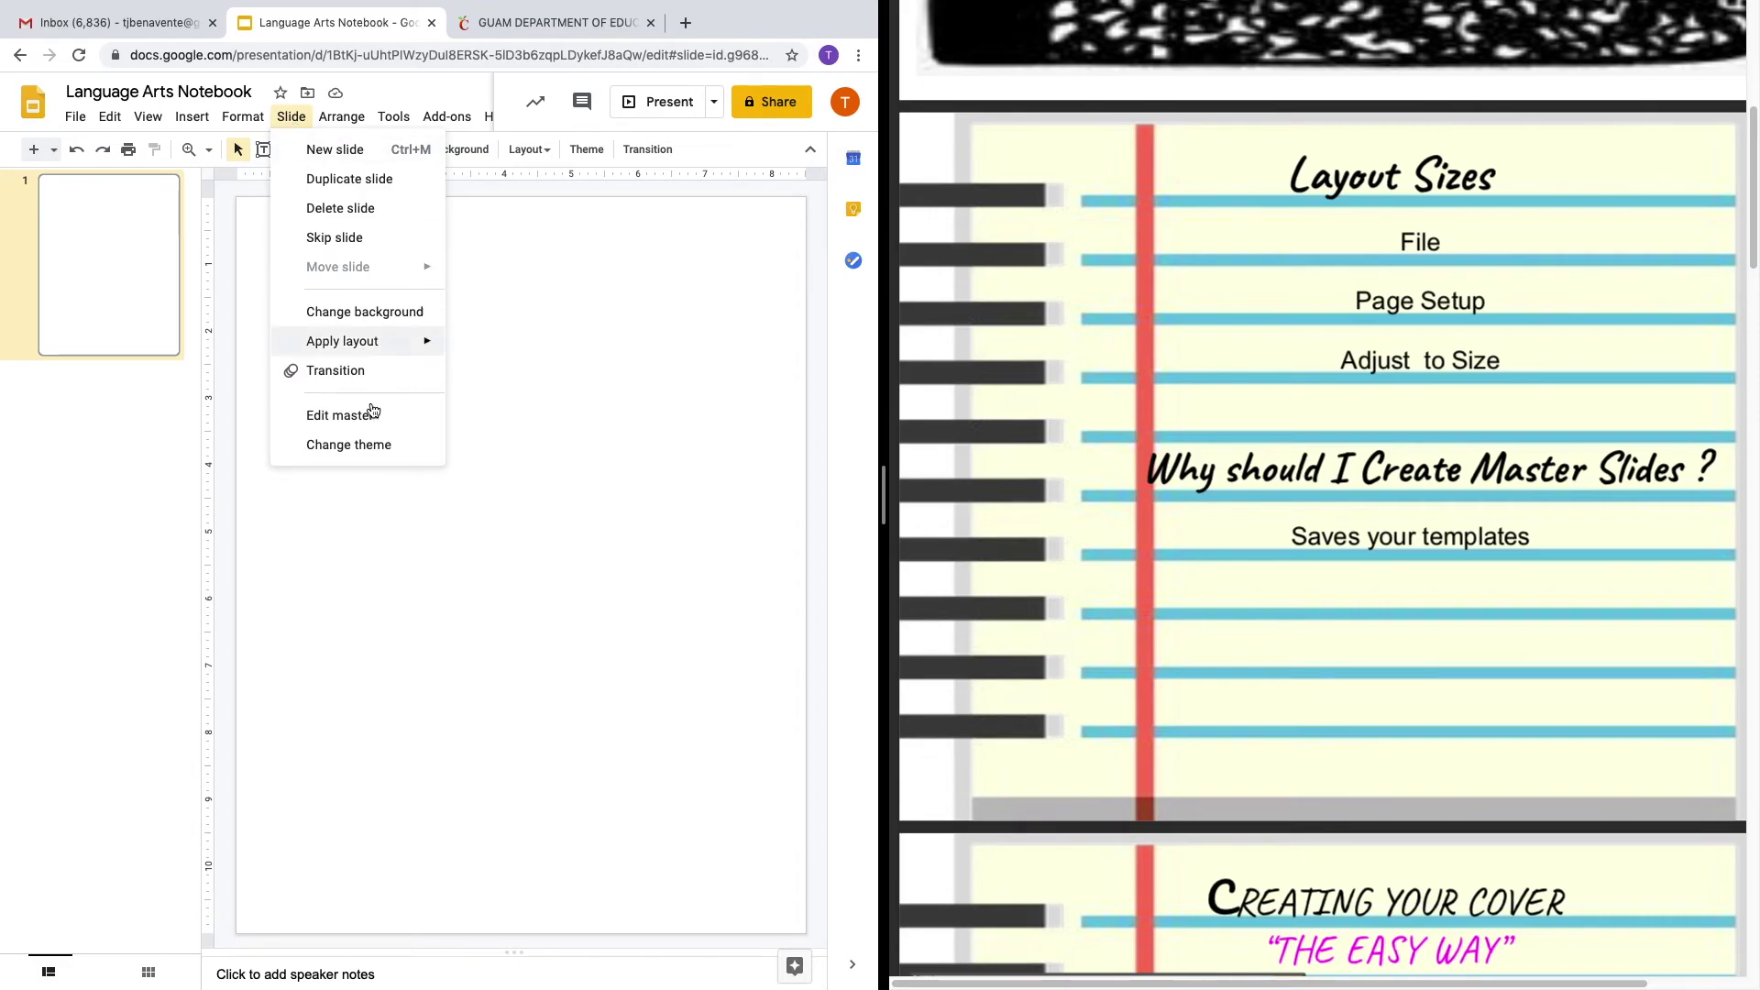
{"action": "left_click", "coordinate": [344, 416]}
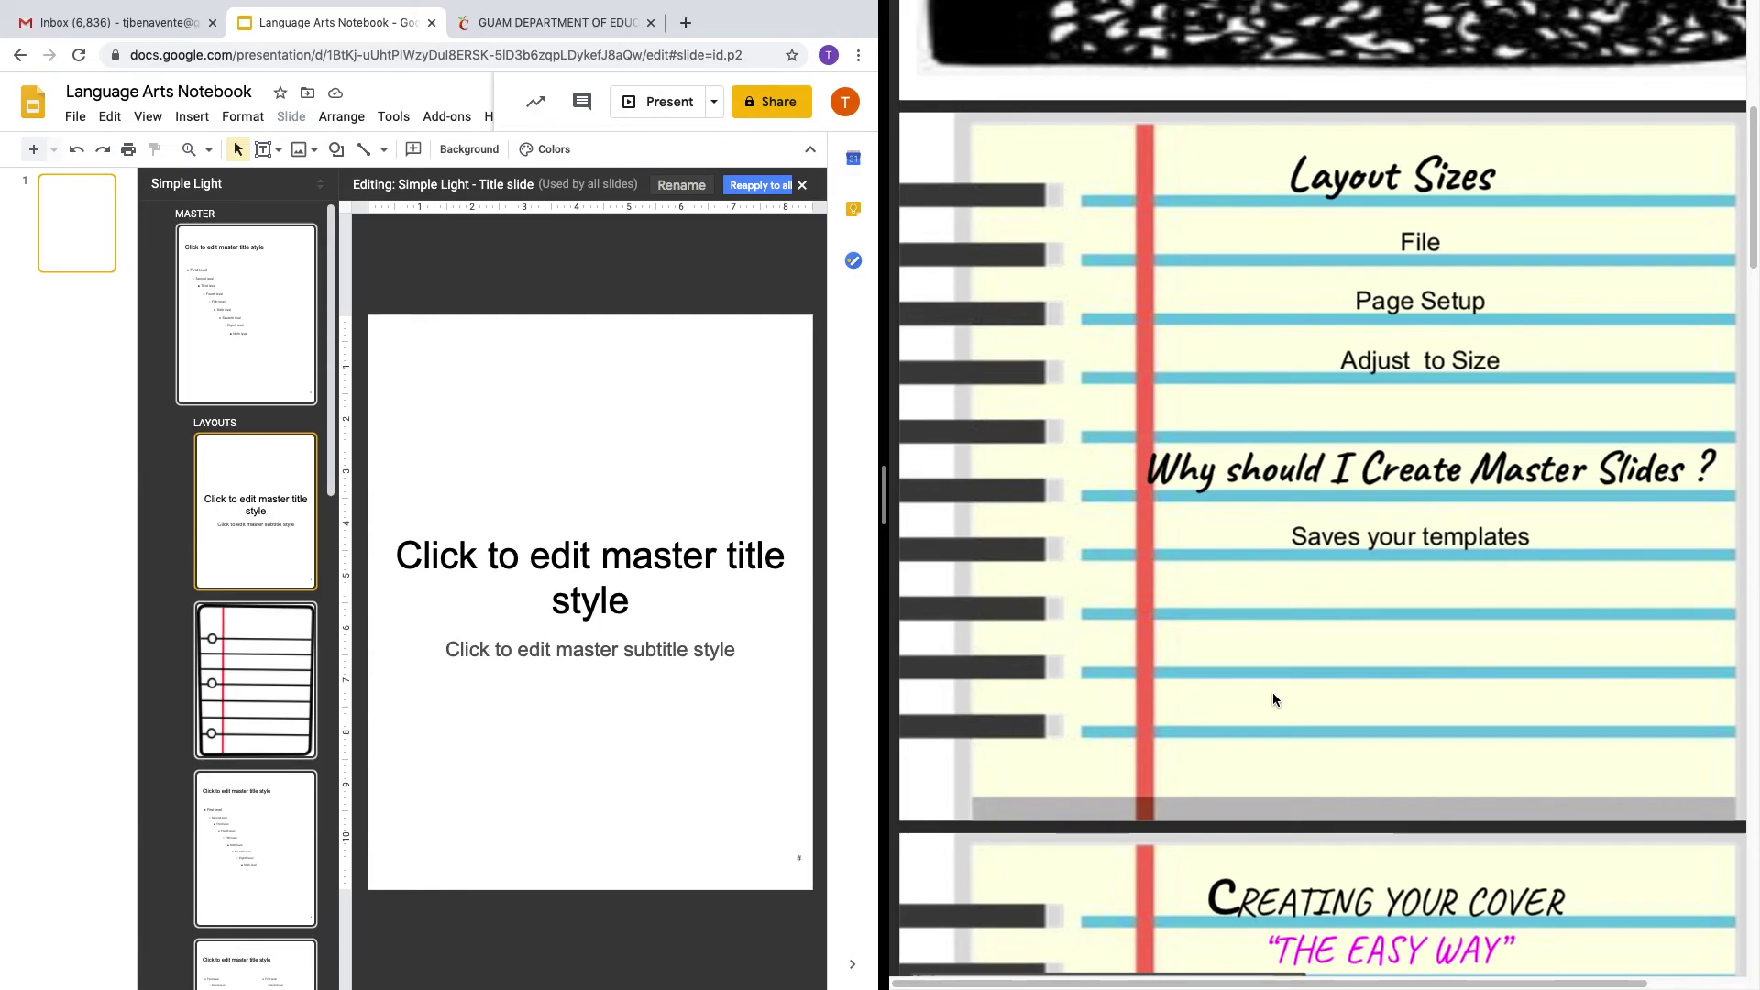
{"action": "scroll", "coordinate": [1281, 719], "scroll_direction": "down", "scroll_amount": 4}
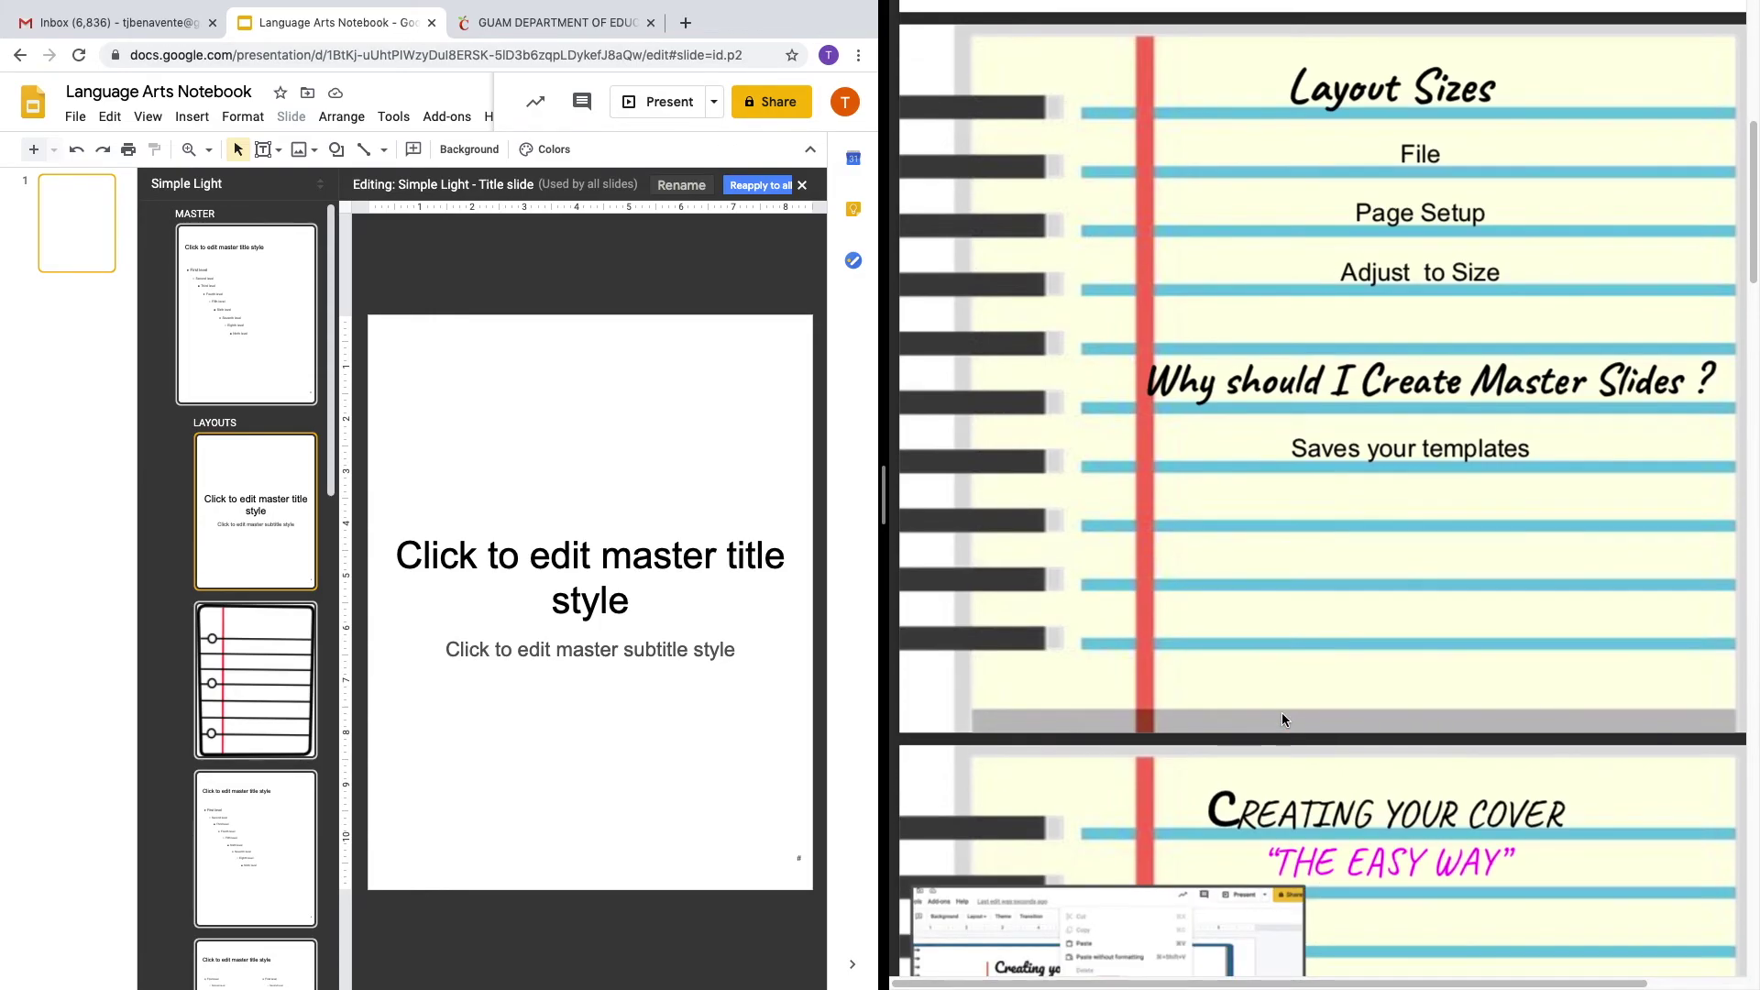
{"action": "scroll", "coordinate": [1281, 720], "scroll_direction": "down", "scroll_amount": 2}
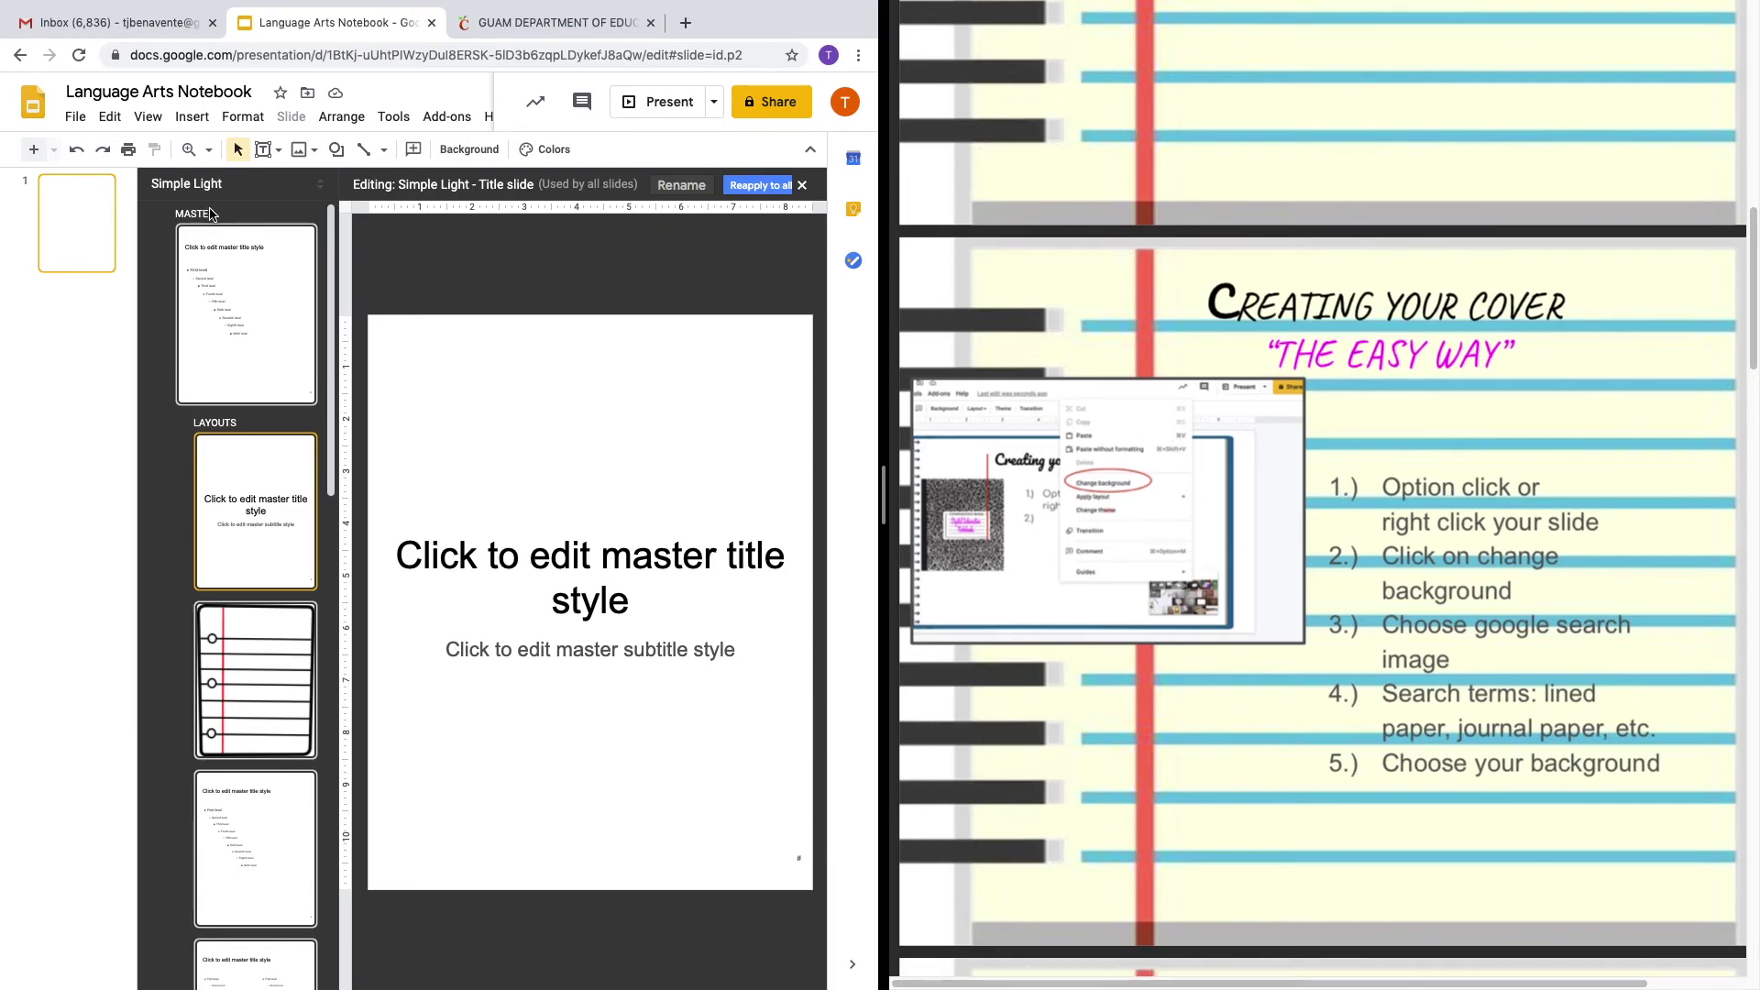
{"action": "left_click", "coordinate": [95, 375]}
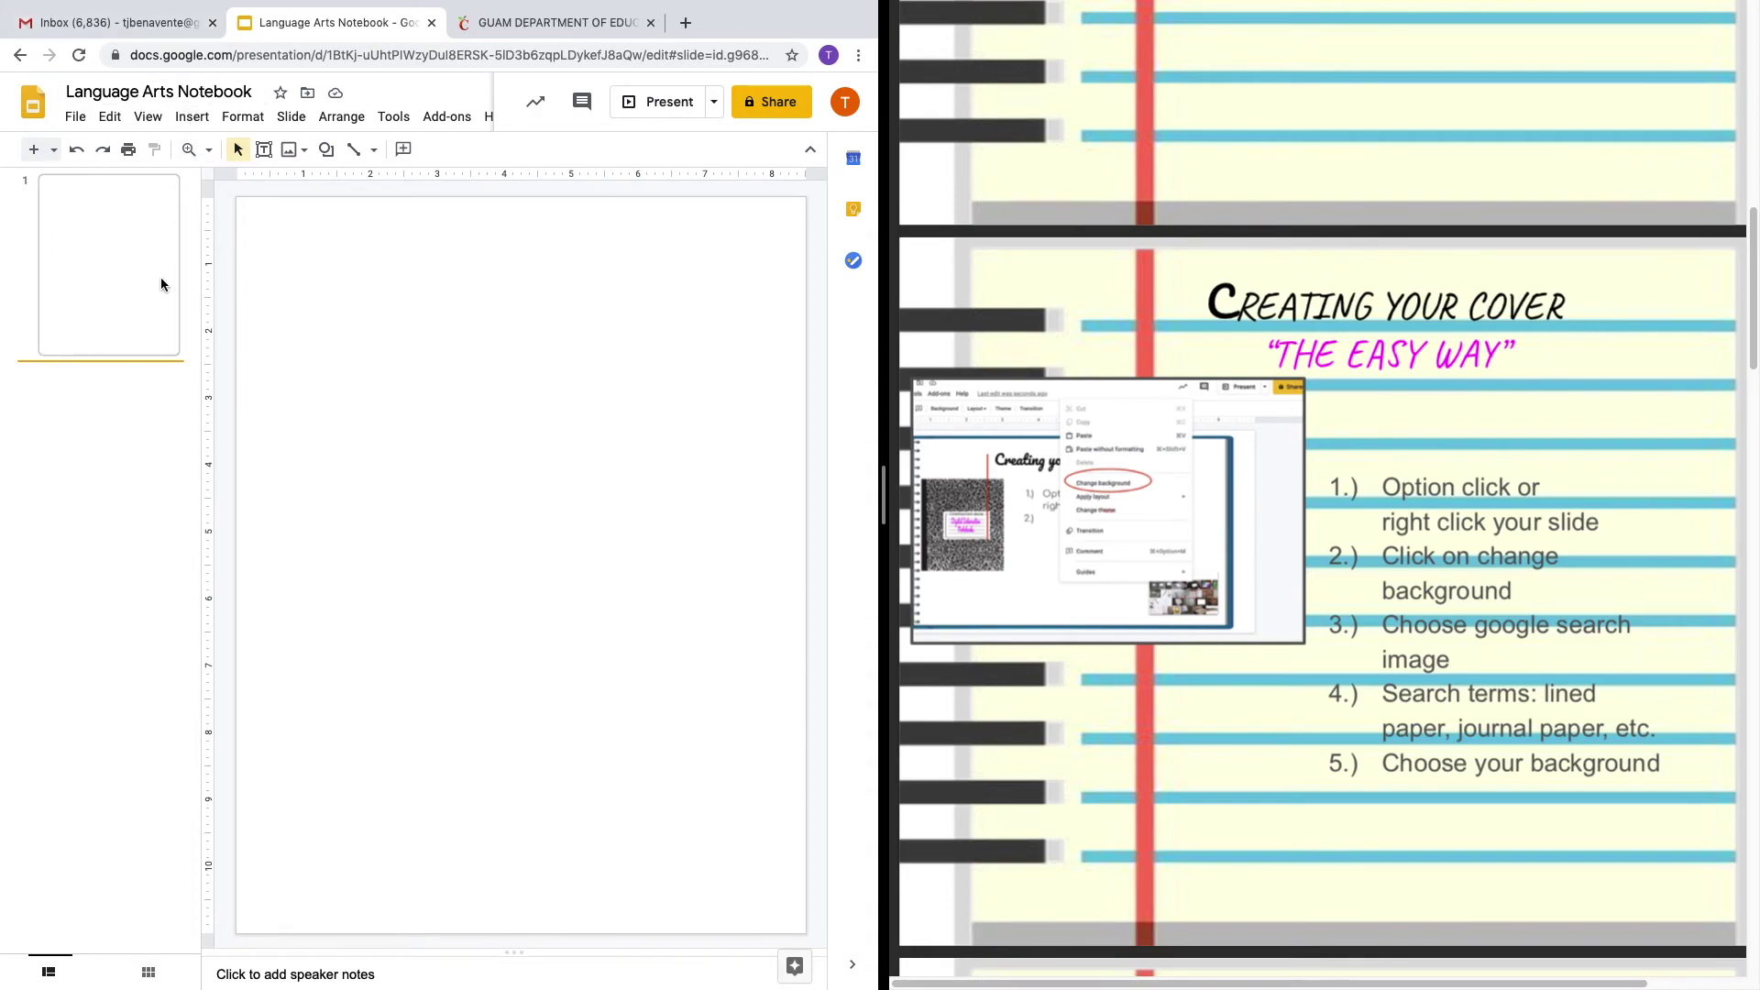
Insert a black-and-white composition notebook cover image from a web search onto slide 1.
{"action": "left_click", "coordinate": [495, 352]}
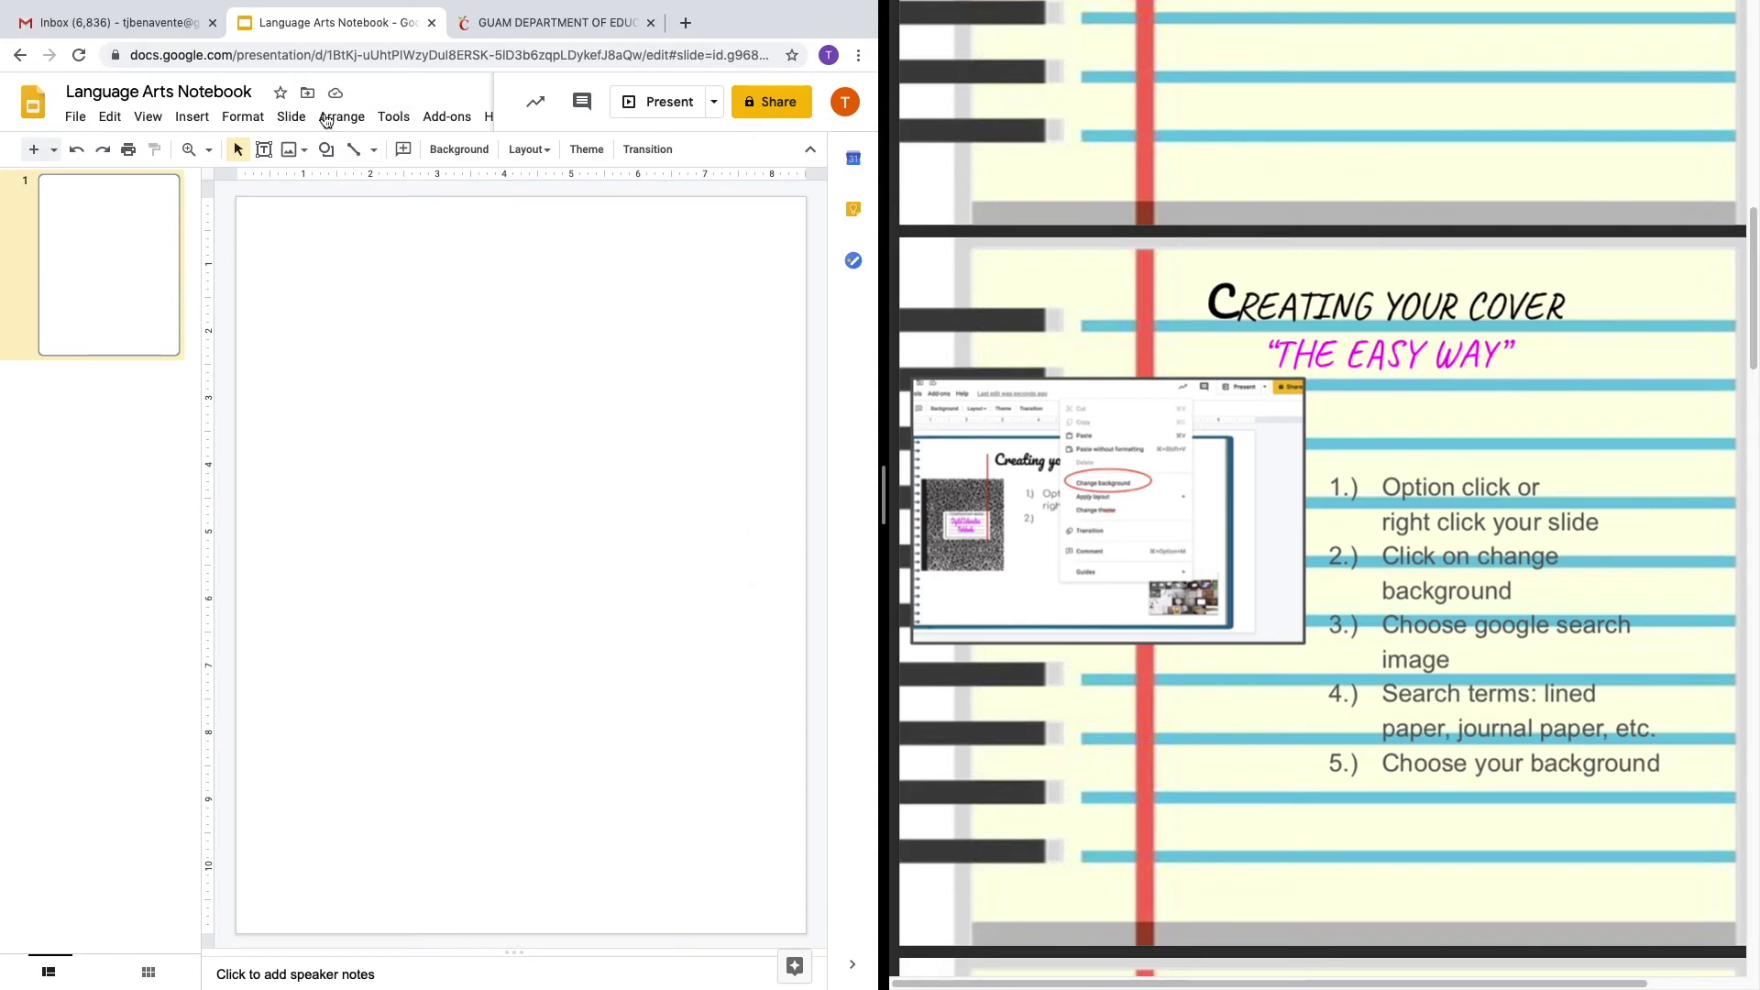
{"action": "left_click", "coordinate": [183, 117]}
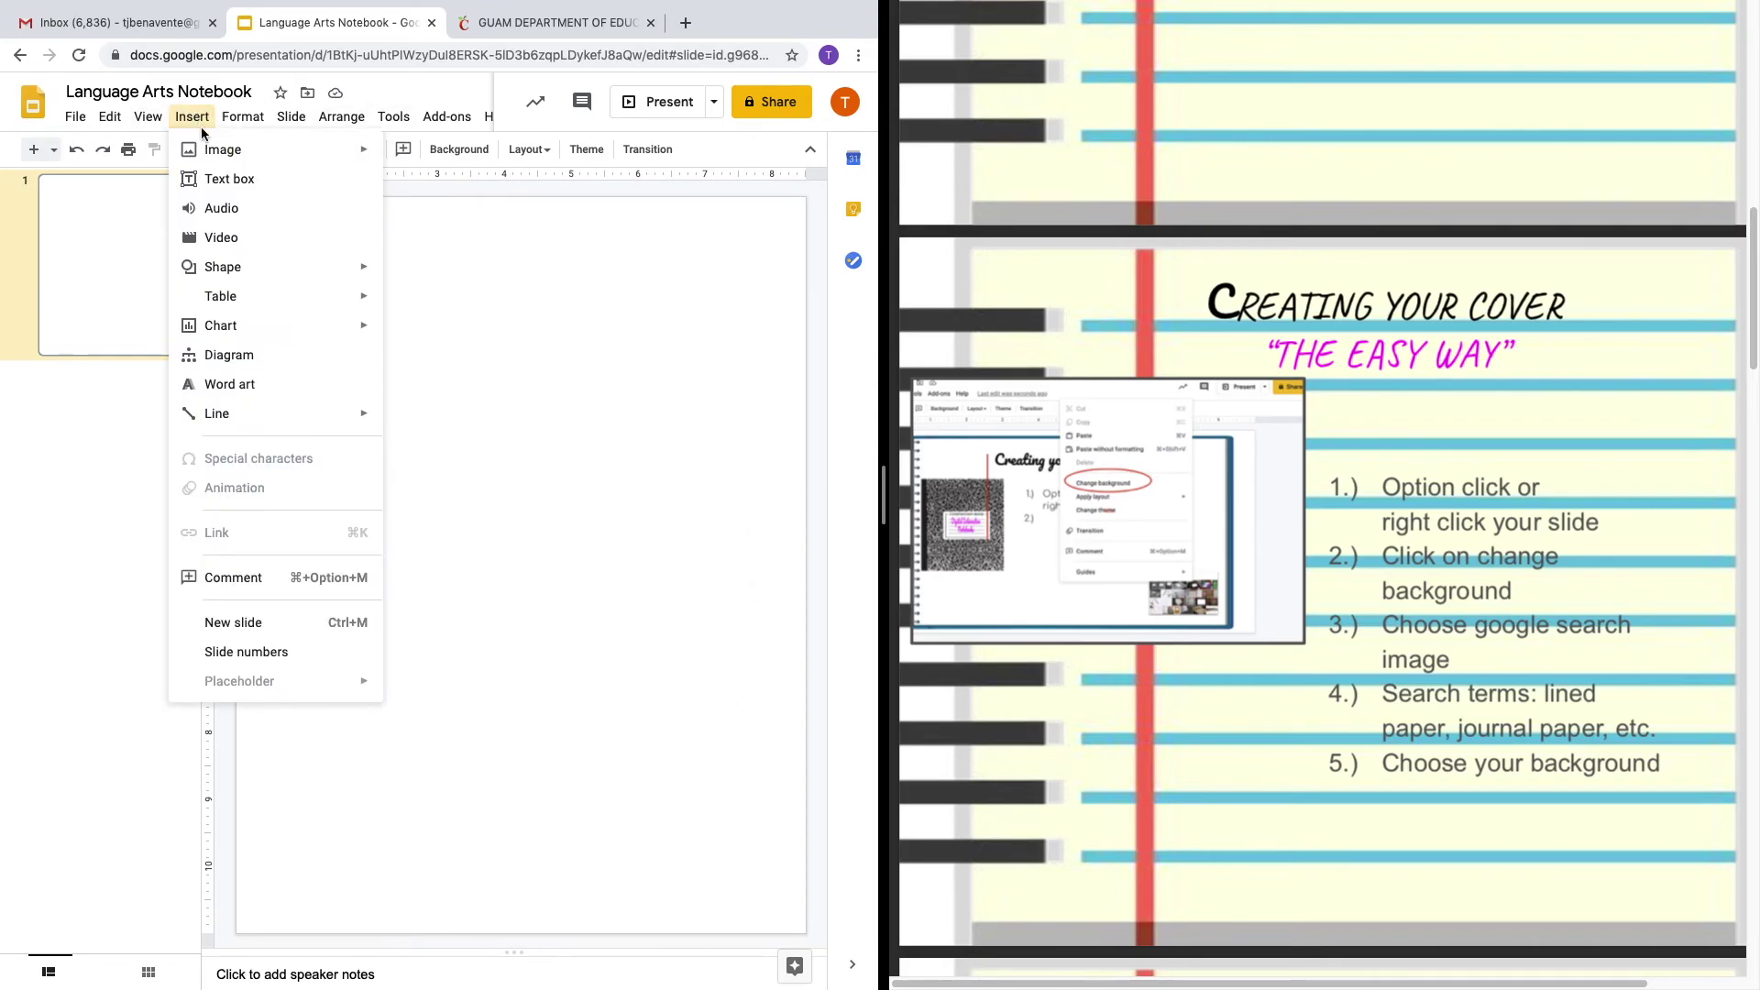
{"action": "mouse_move", "coordinate": [229, 163]}
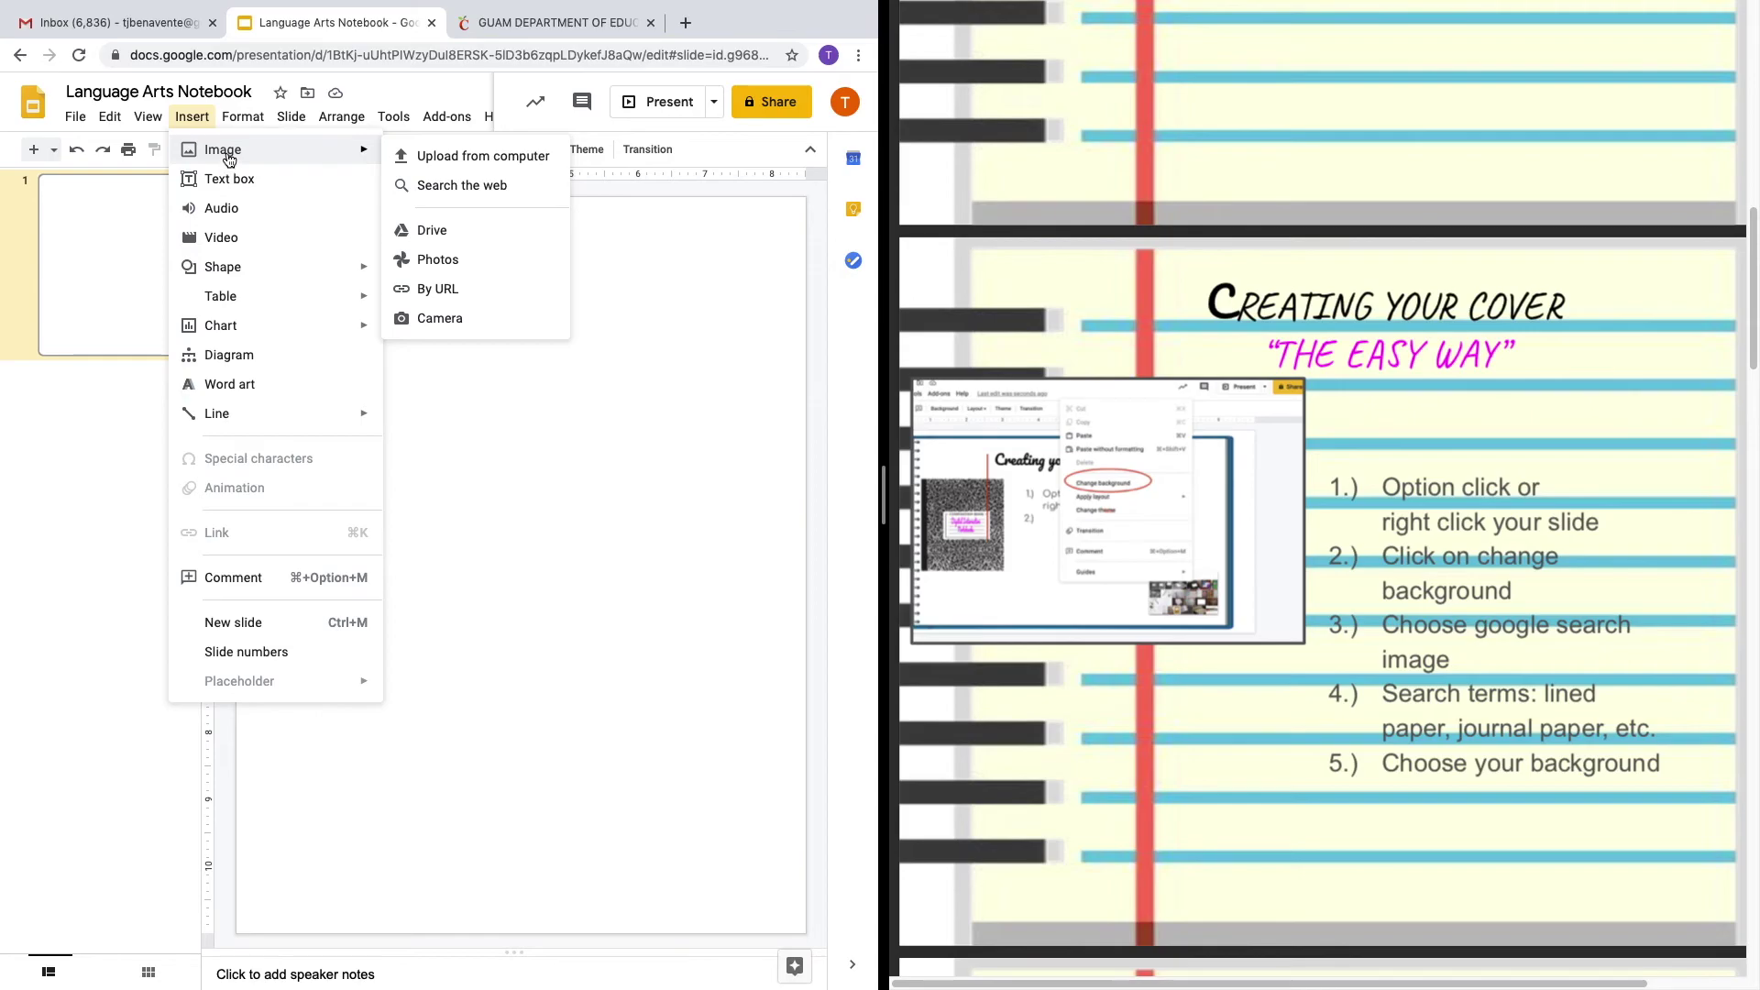
{"action": "left_click", "coordinate": [421, 185]}
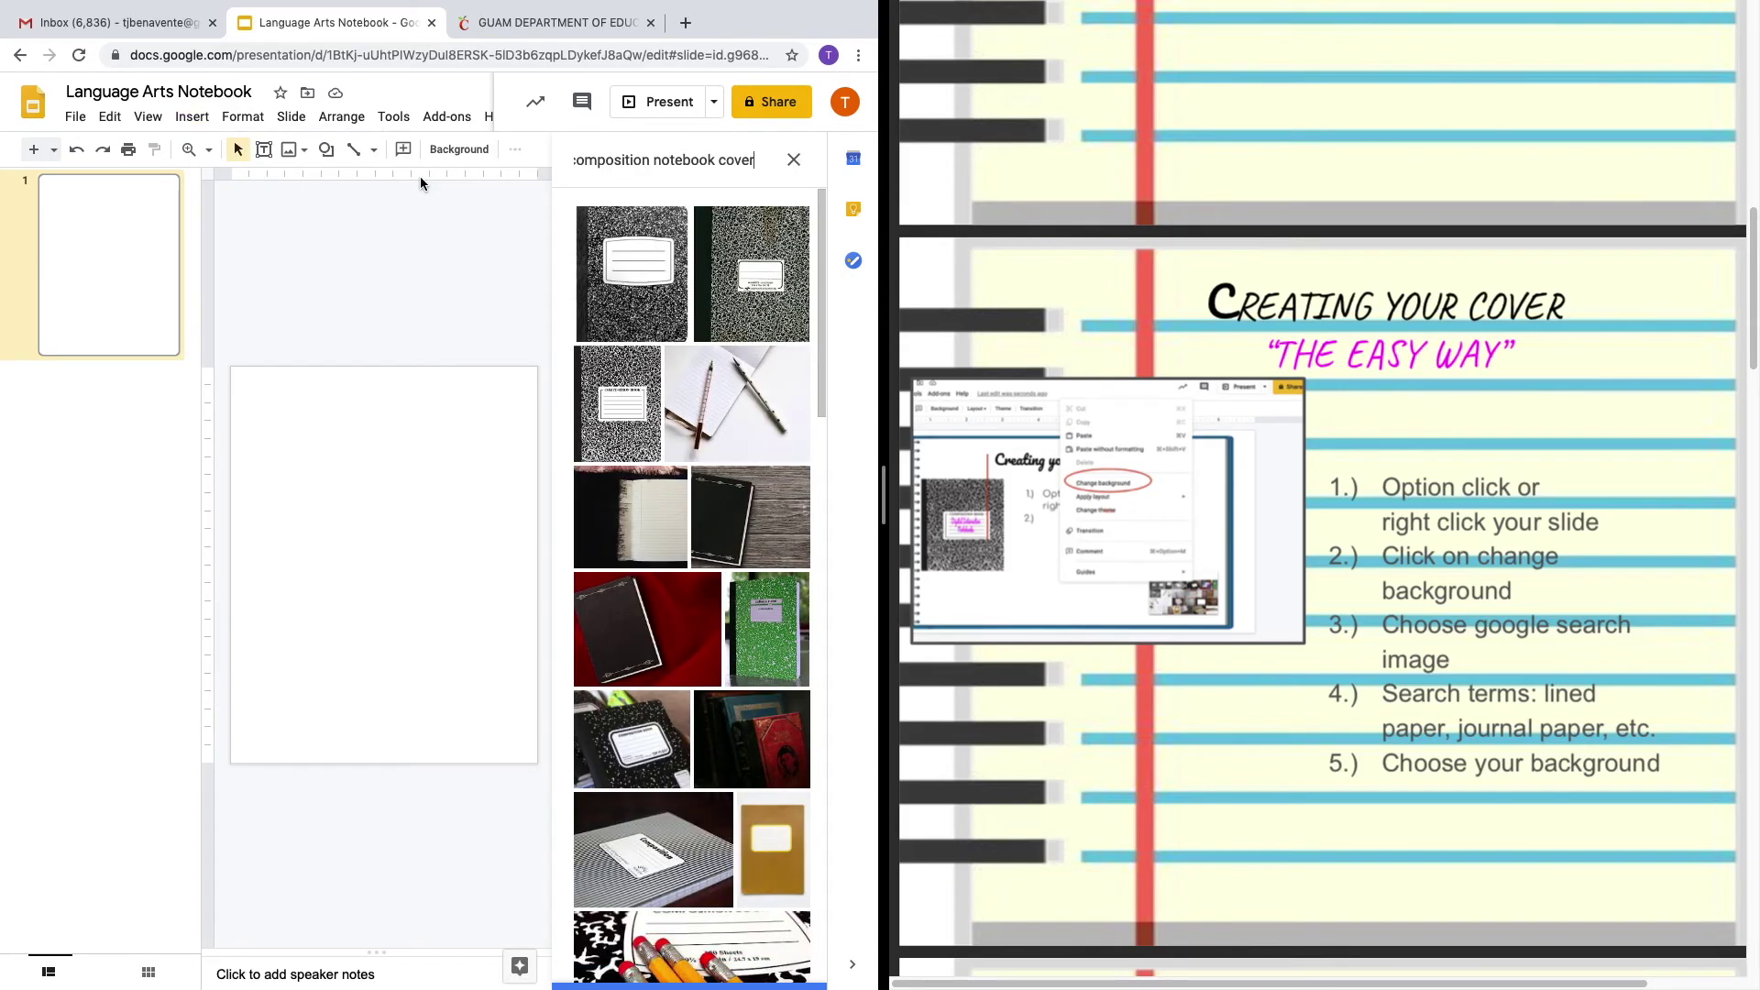
{"action": "left_click", "coordinate": [693, 163]}
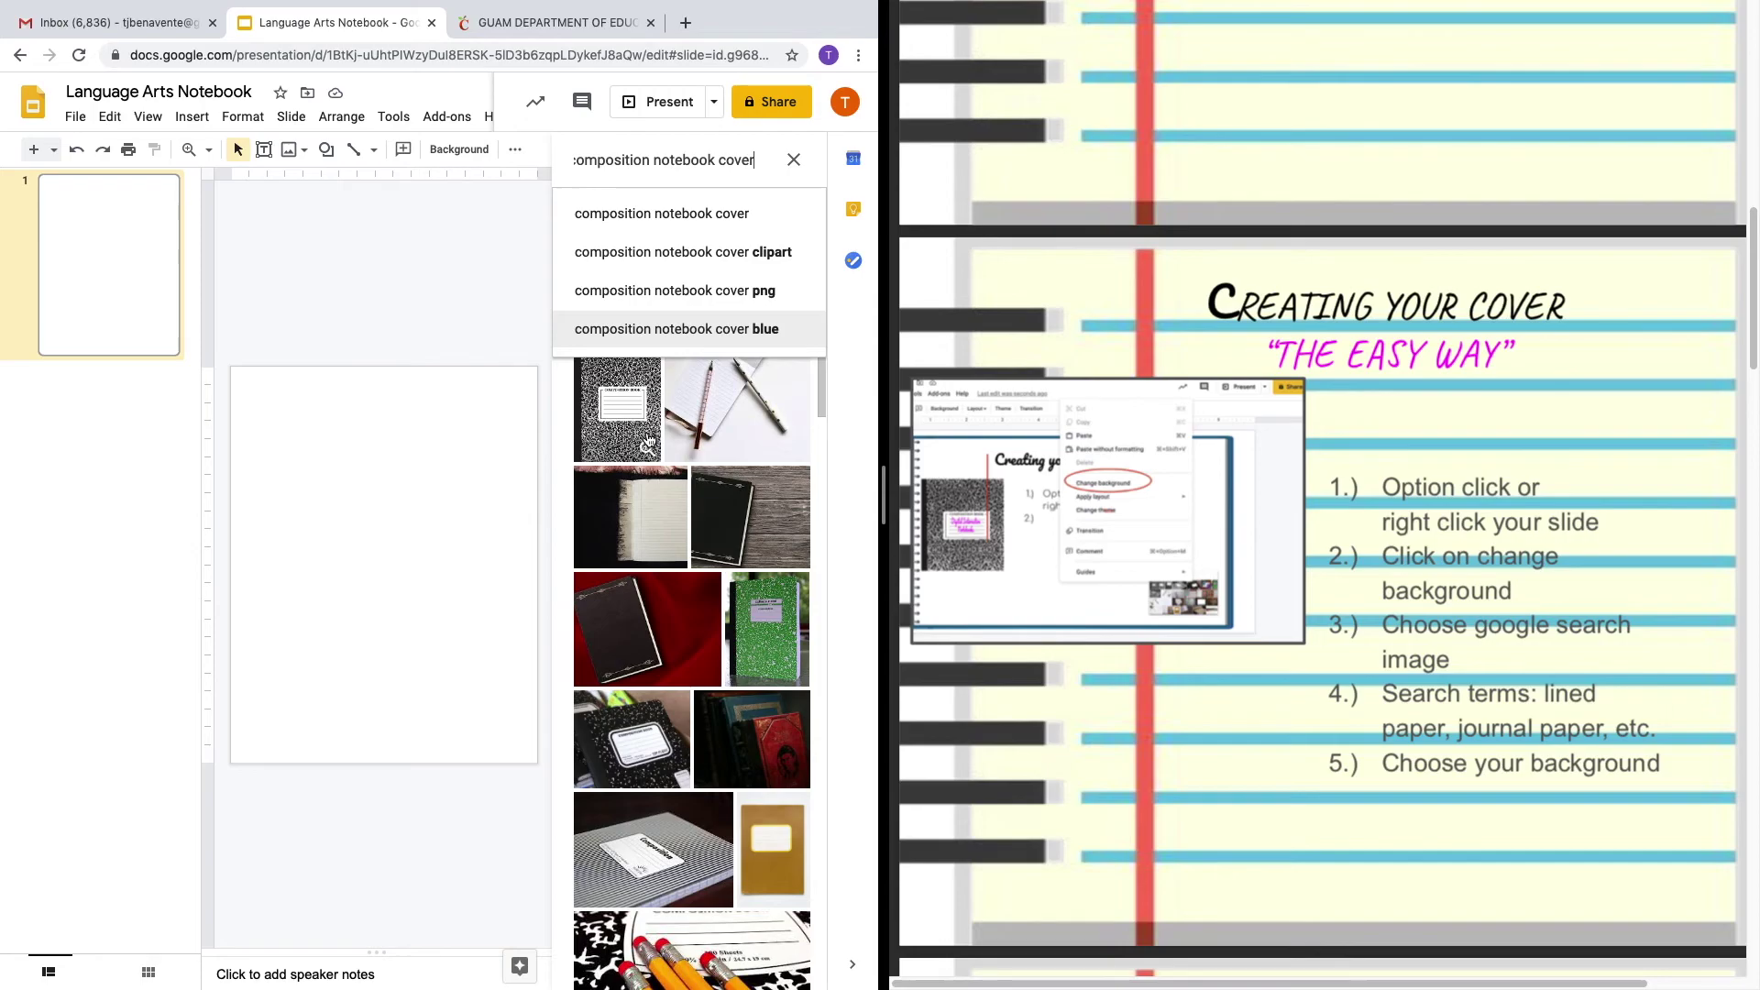
{"action": "left_click", "coordinate": [640, 426]}
{"action": "left_click", "coordinate": [640, 426]}
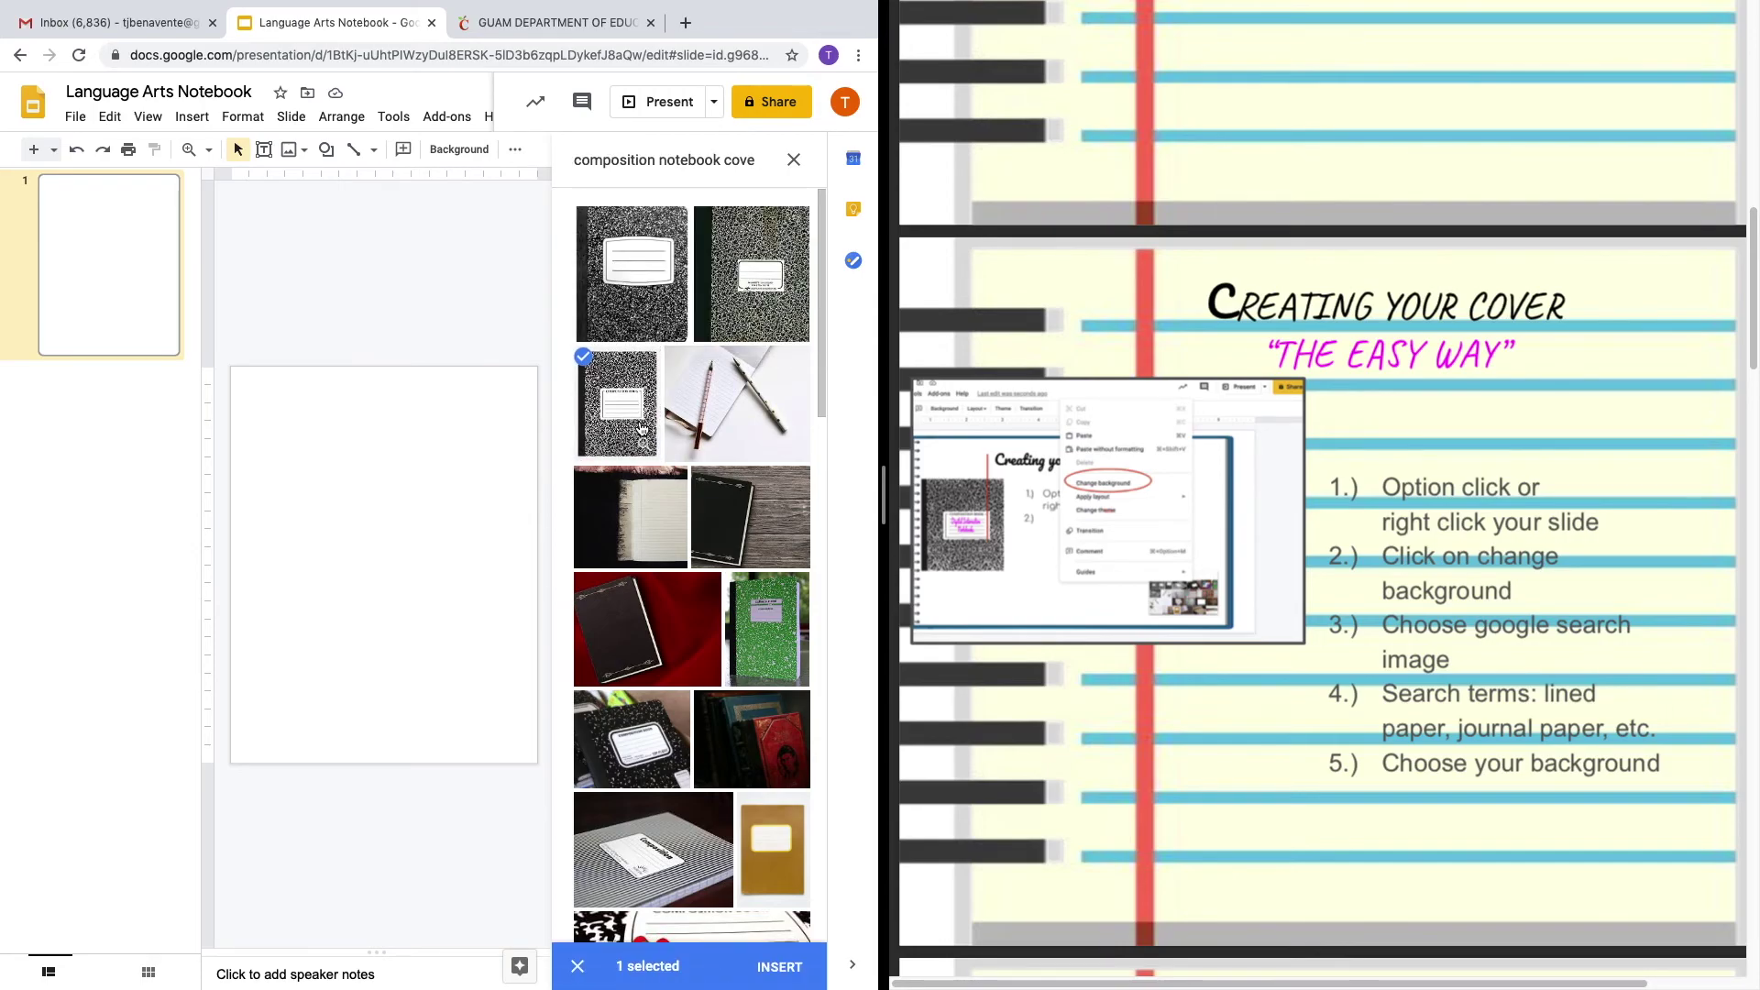
{"action": "left_click", "coordinate": [779, 967]}
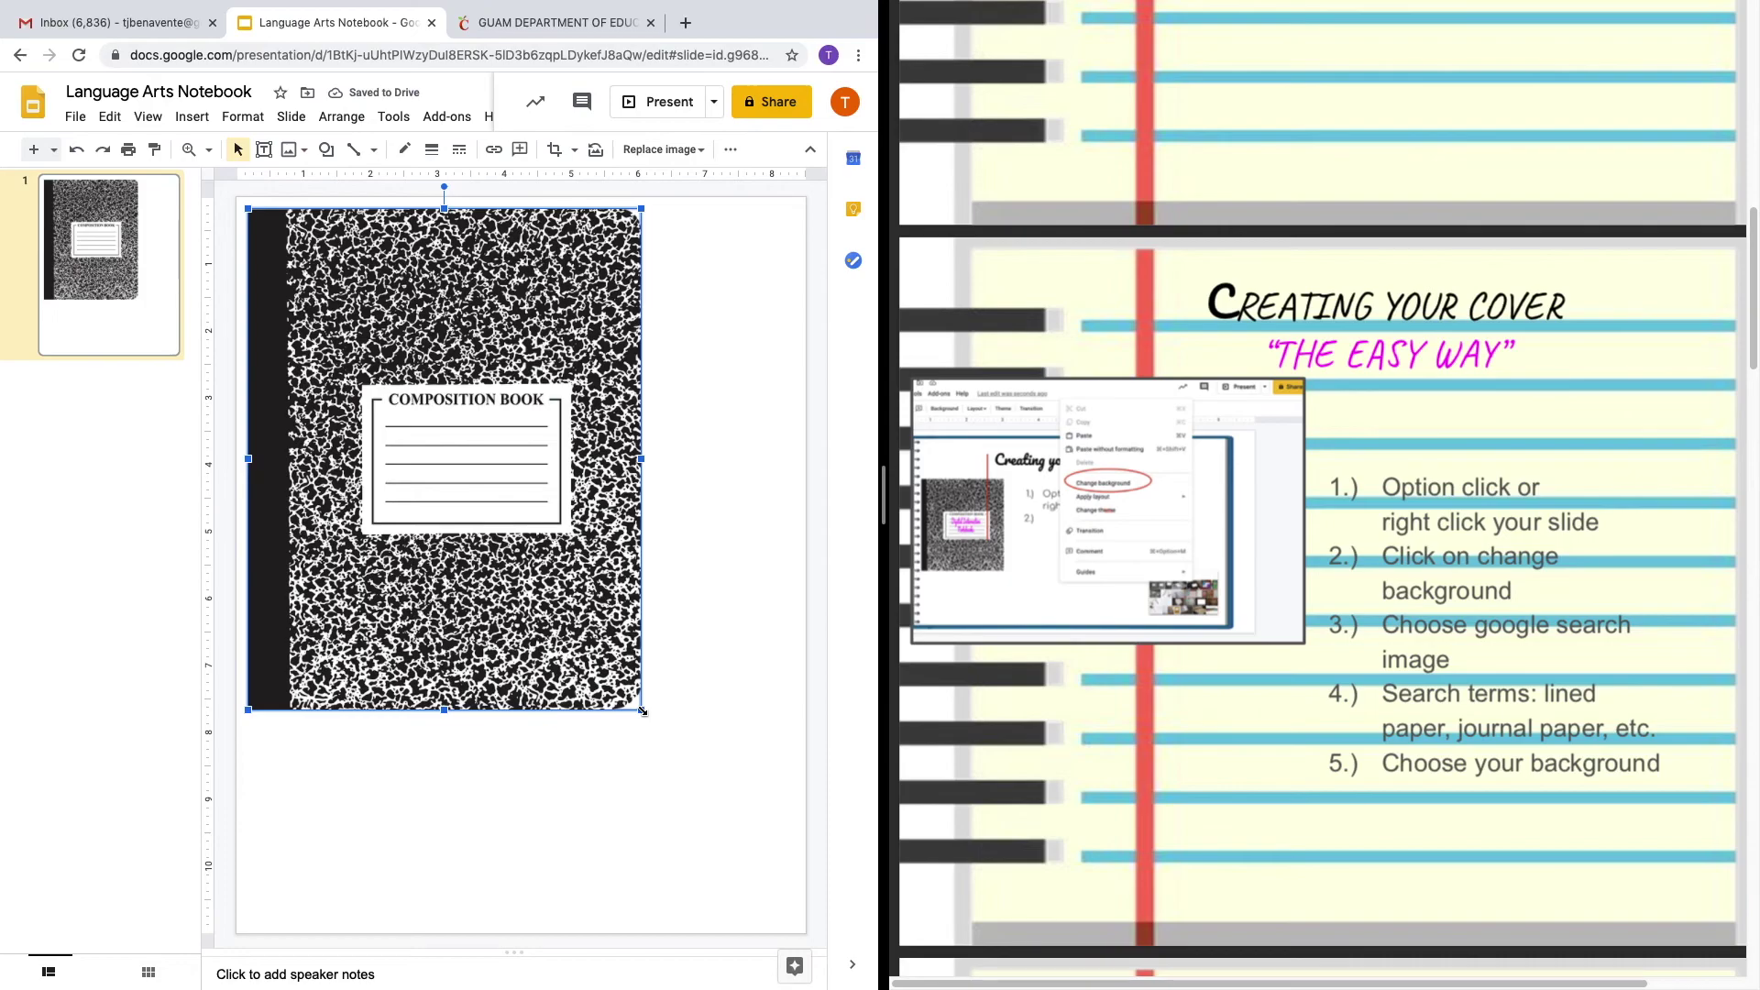
Drag the cover image's corner, bottom and right handles until it fills the portrait slide.
{"action": "left_click_drag", "start_coordinate": [641, 710], "coordinate": [652, 864]}
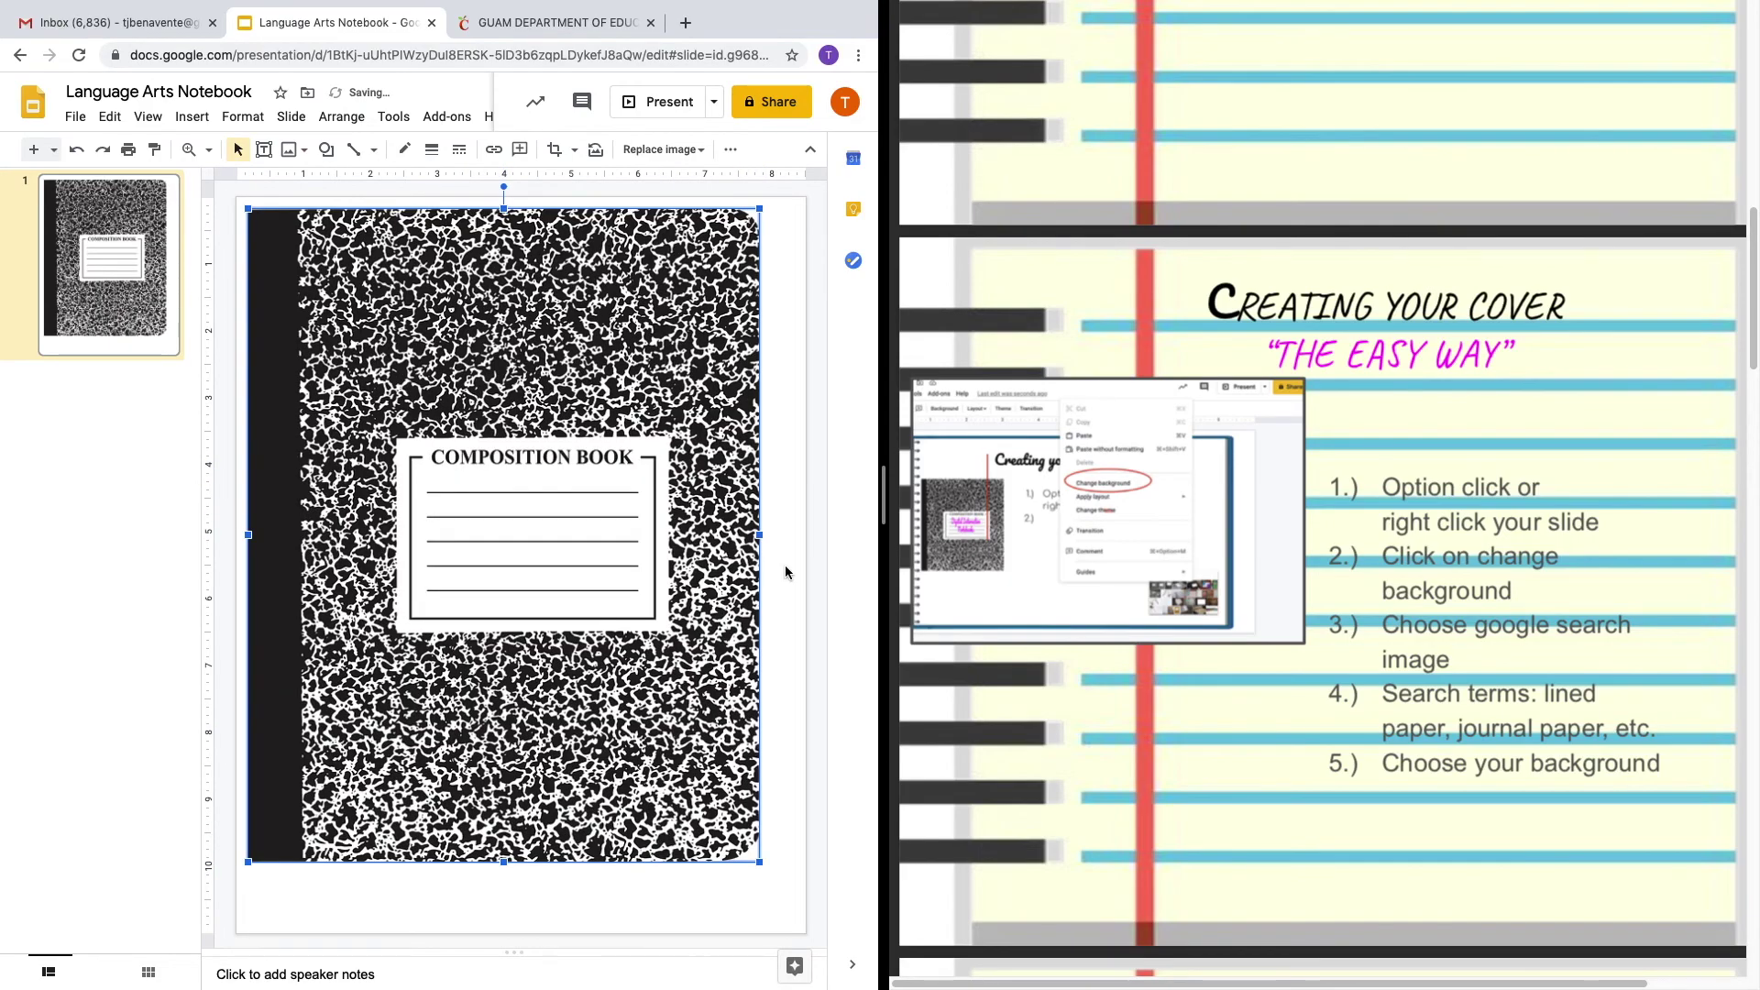
{"action": "left_click_drag", "start_coordinate": [505, 863], "coordinate": [505, 919]}
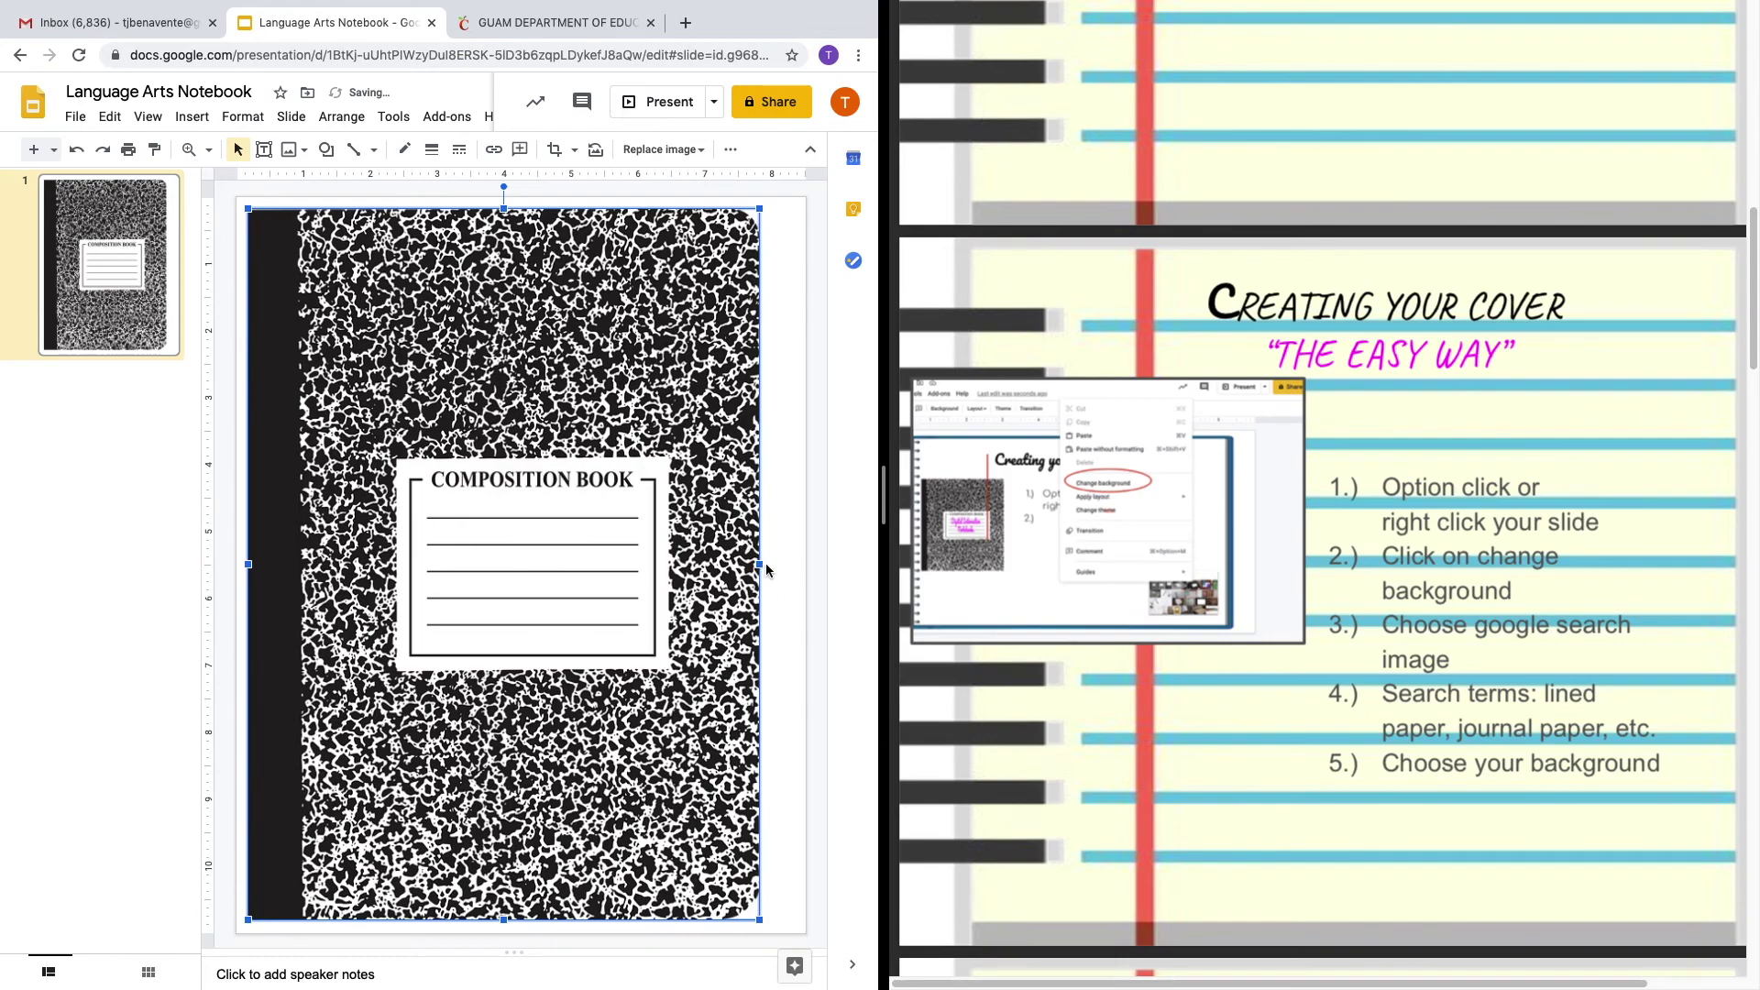
{"action": "left_click_drag", "start_coordinate": [761, 563], "coordinate": [772, 563]}
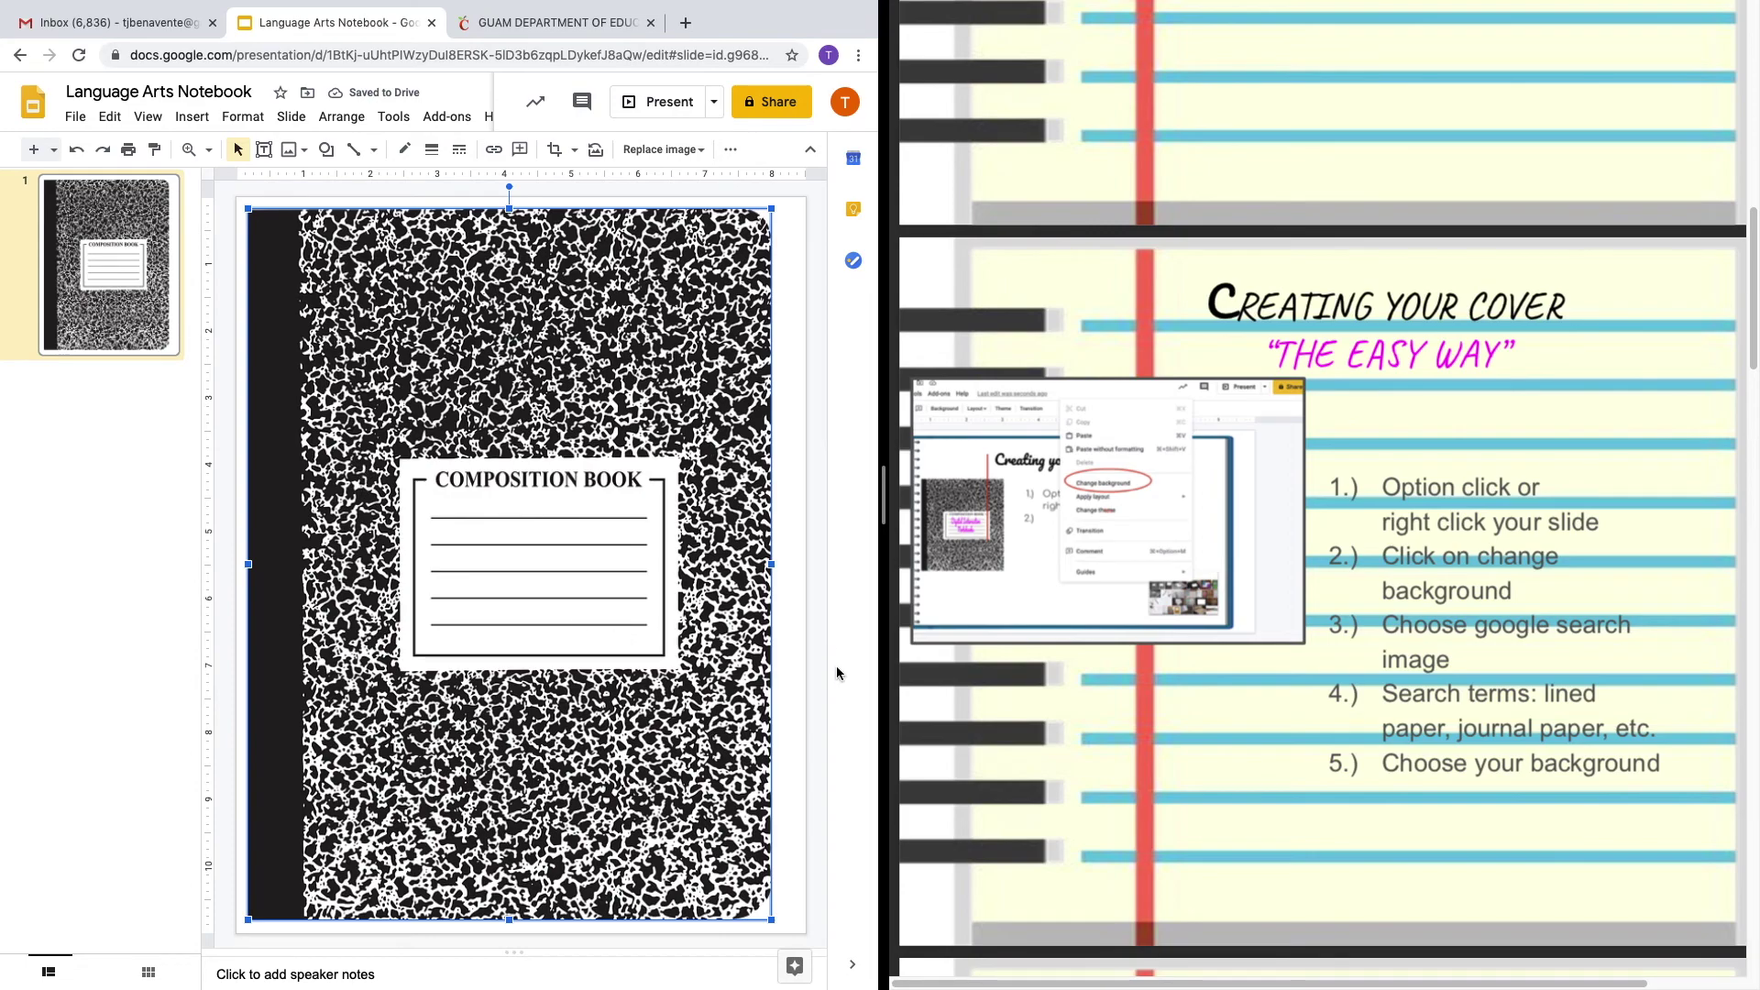
{"action": "scroll", "coordinate": [1100, 646], "scroll_direction": "down", "scroll_amount": 1}
{"action": "scroll", "coordinate": [1102, 652], "scroll_direction": "down", "scroll_amount": 4}
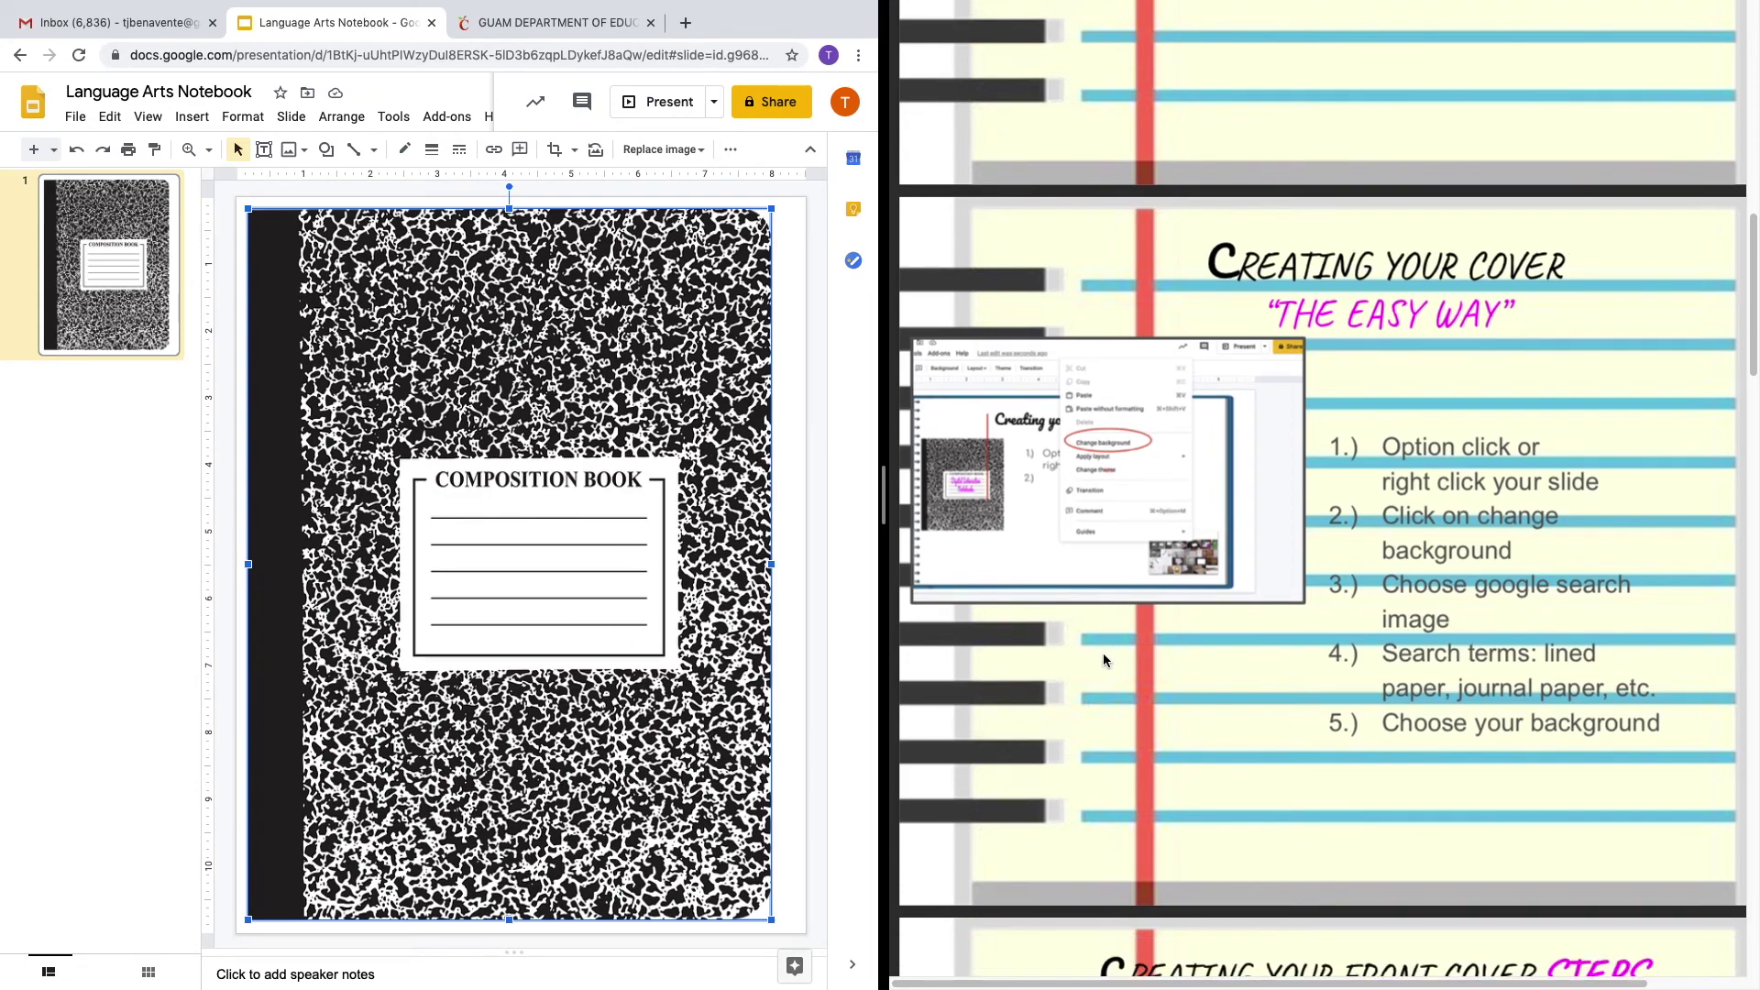
{"action": "scroll", "coordinate": [1104, 653], "scroll_direction": "down", "scroll_amount": 5}
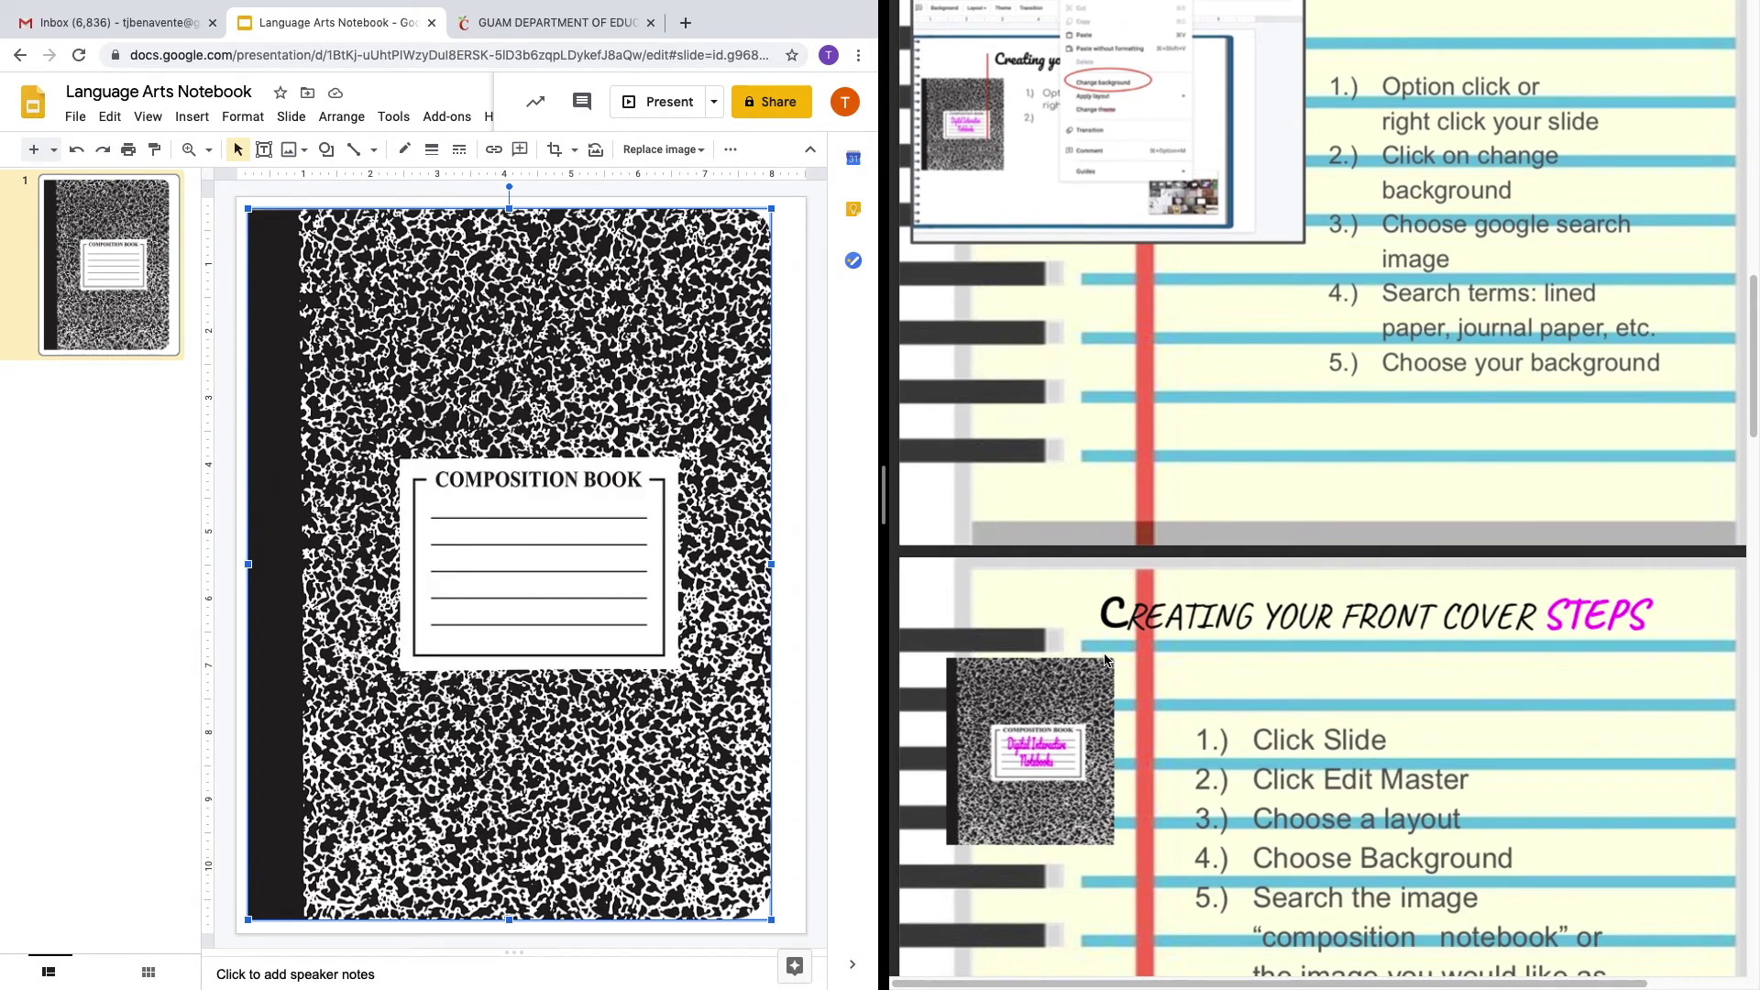
{"action": "scroll", "coordinate": [1105, 658], "scroll_direction": "down", "scroll_amount": 2}
{"action": "scroll", "coordinate": [1104, 658], "scroll_direction": "up", "scroll_amount": 4}
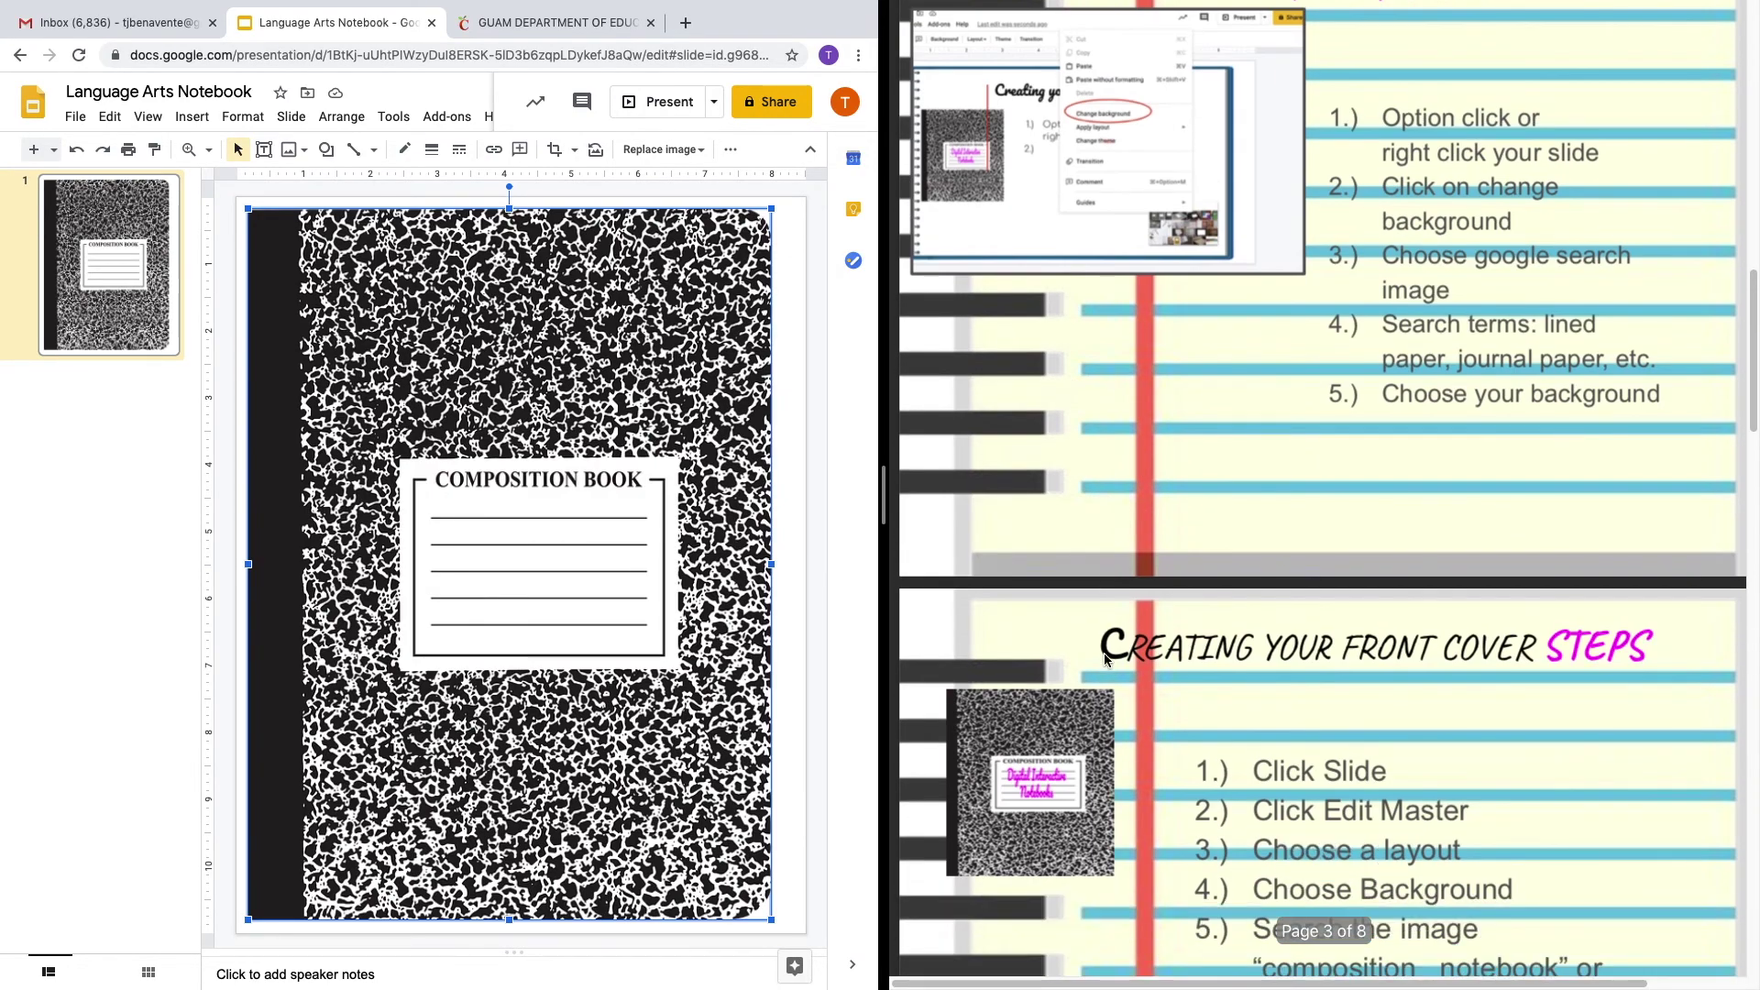
{"action": "scroll", "coordinate": [1104, 656], "scroll_direction": "down", "scroll_amount": 5}
{"action": "scroll", "coordinate": [1078, 650], "scroll_direction": "down", "scroll_amount": 3}
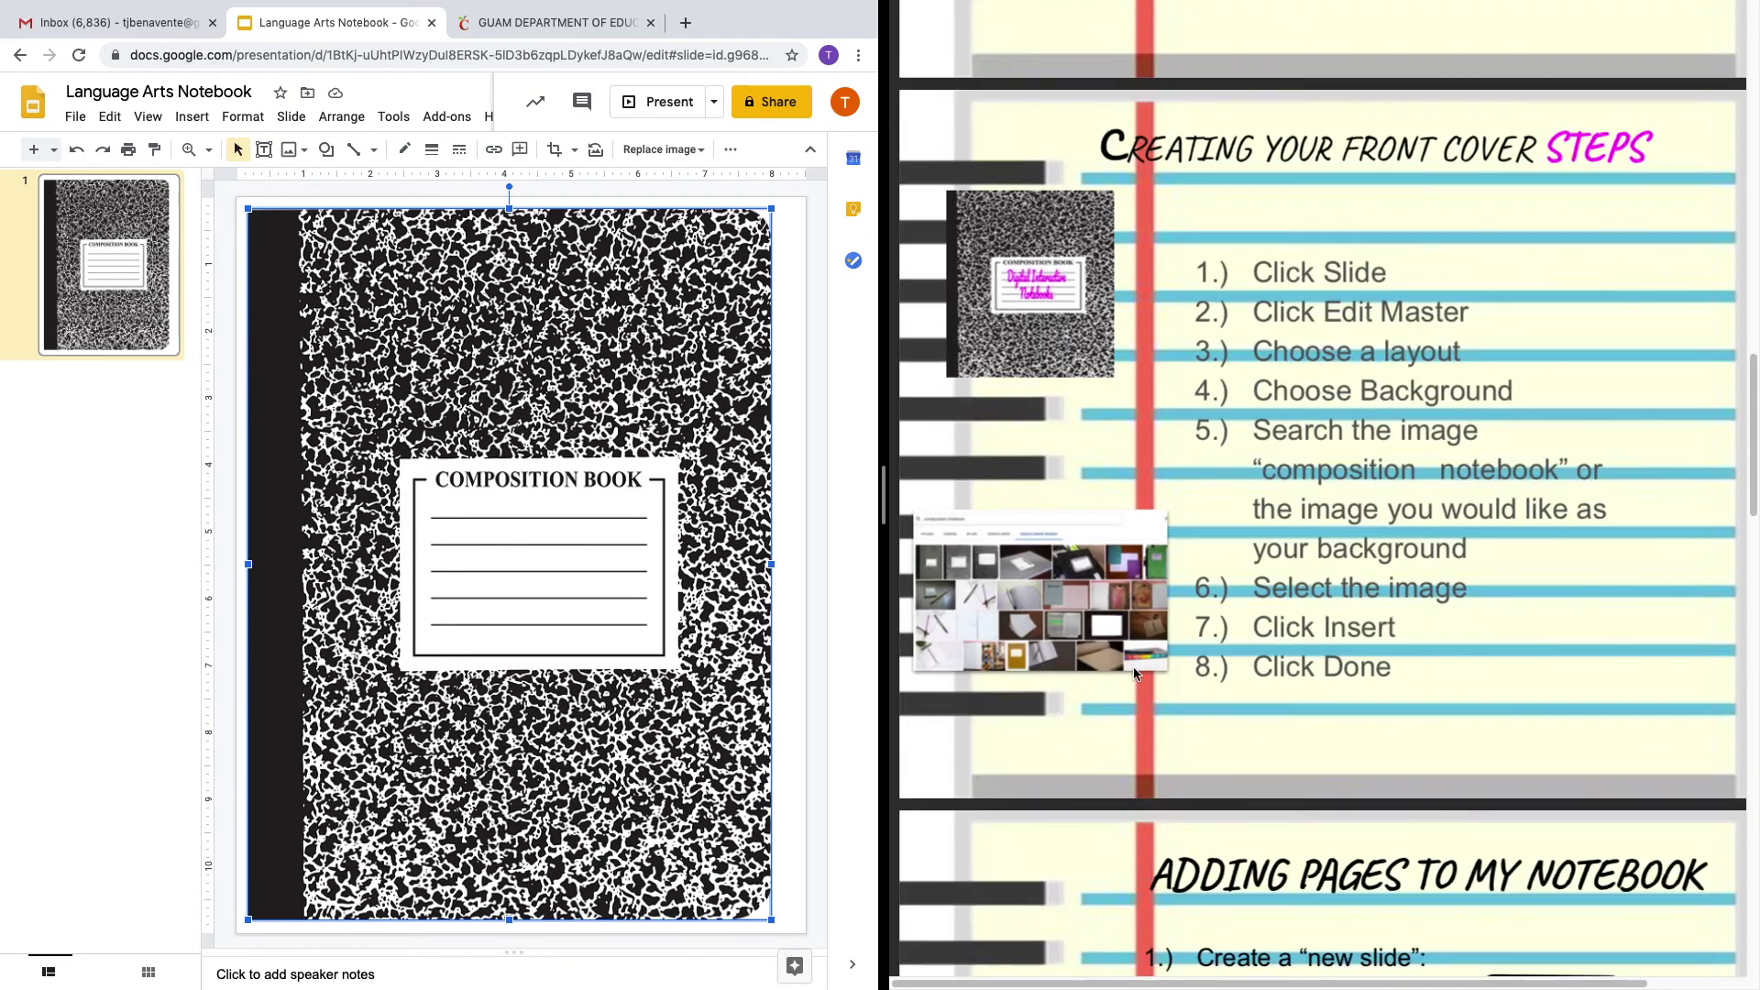
{"action": "scroll", "coordinate": [1136, 676], "scroll_direction": "down", "scroll_amount": 6}
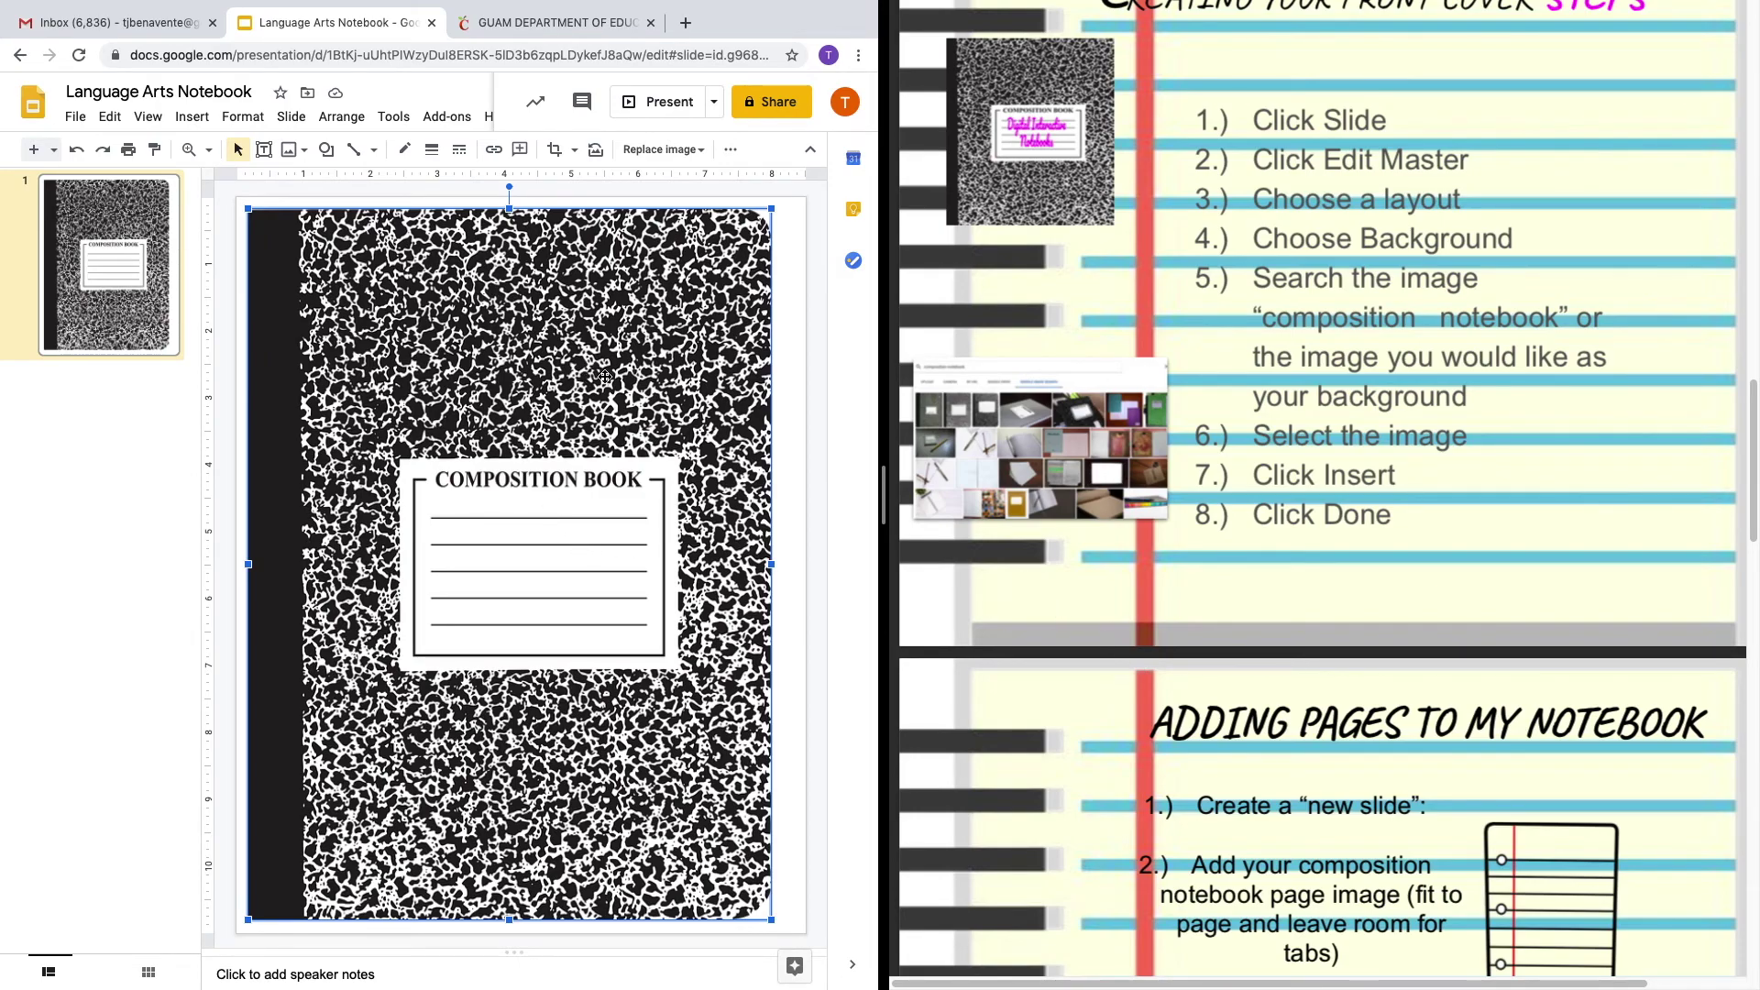
Add a text box on the cover's first ruled line containing the student's name.
{"action": "left_click", "coordinate": [787, 383]}
{"action": "left_click", "coordinate": [481, 526]}
{"action": "left_click", "coordinate": [785, 427]}
{"action": "left_click", "coordinate": [240, 117]}
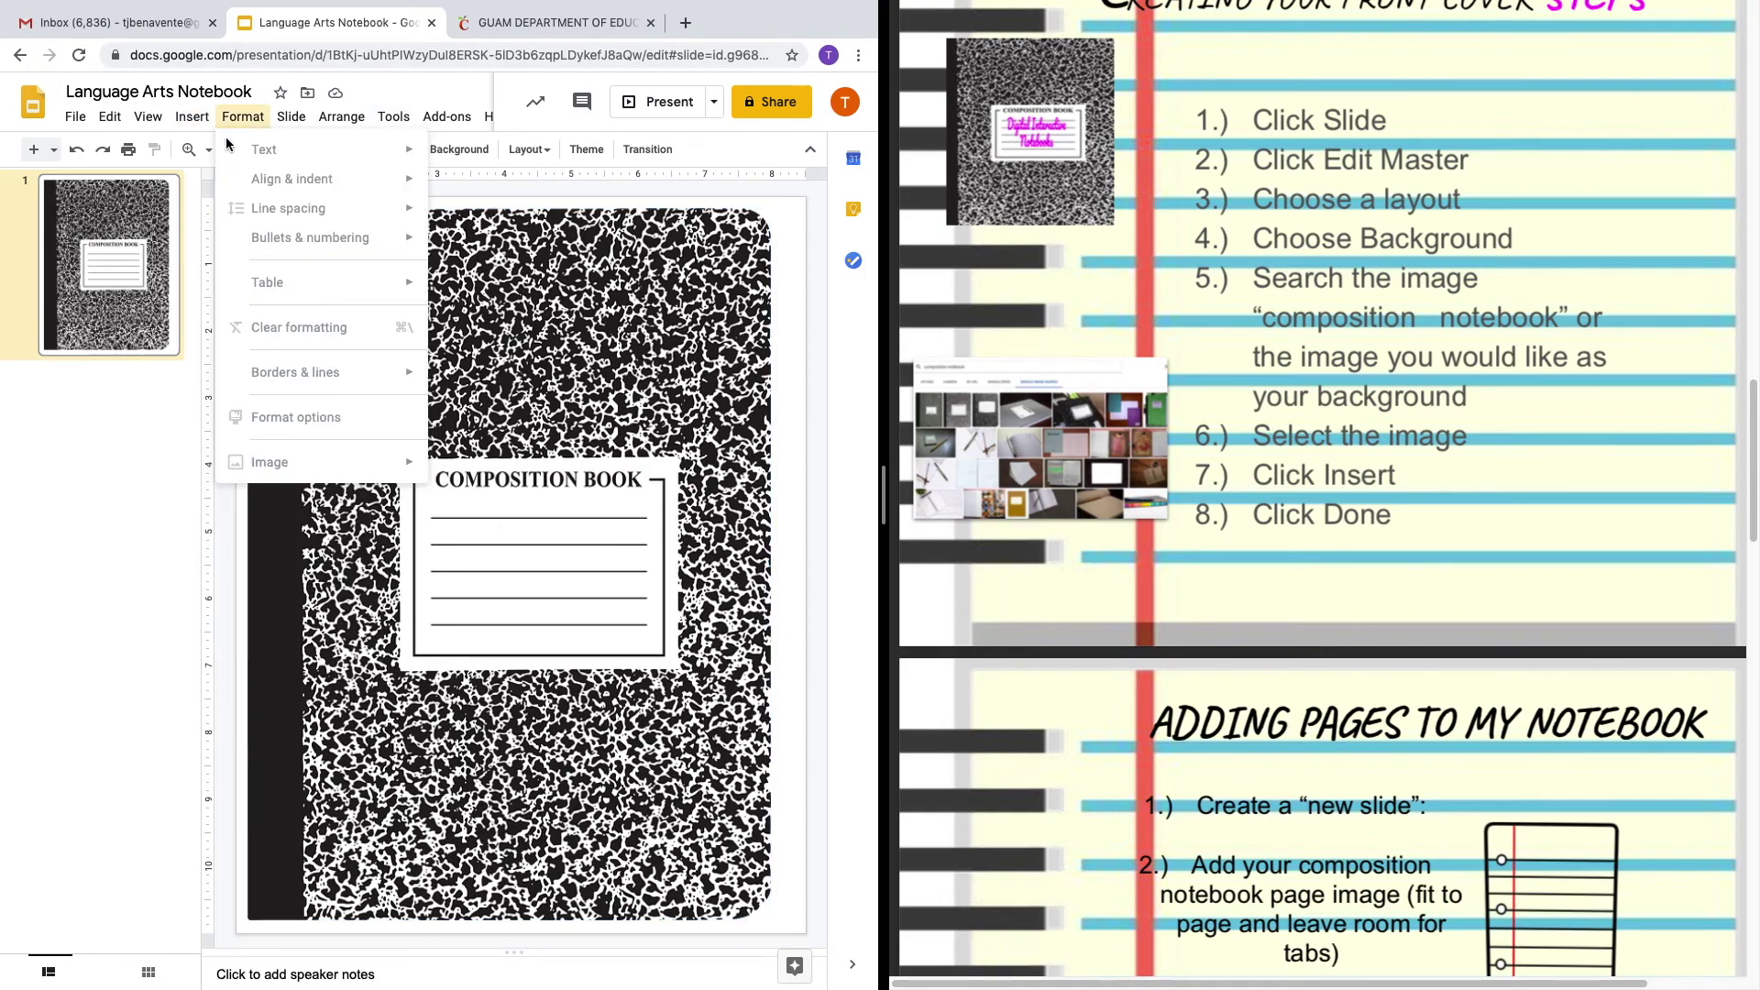
{"action": "left_click", "coordinate": [192, 117]}
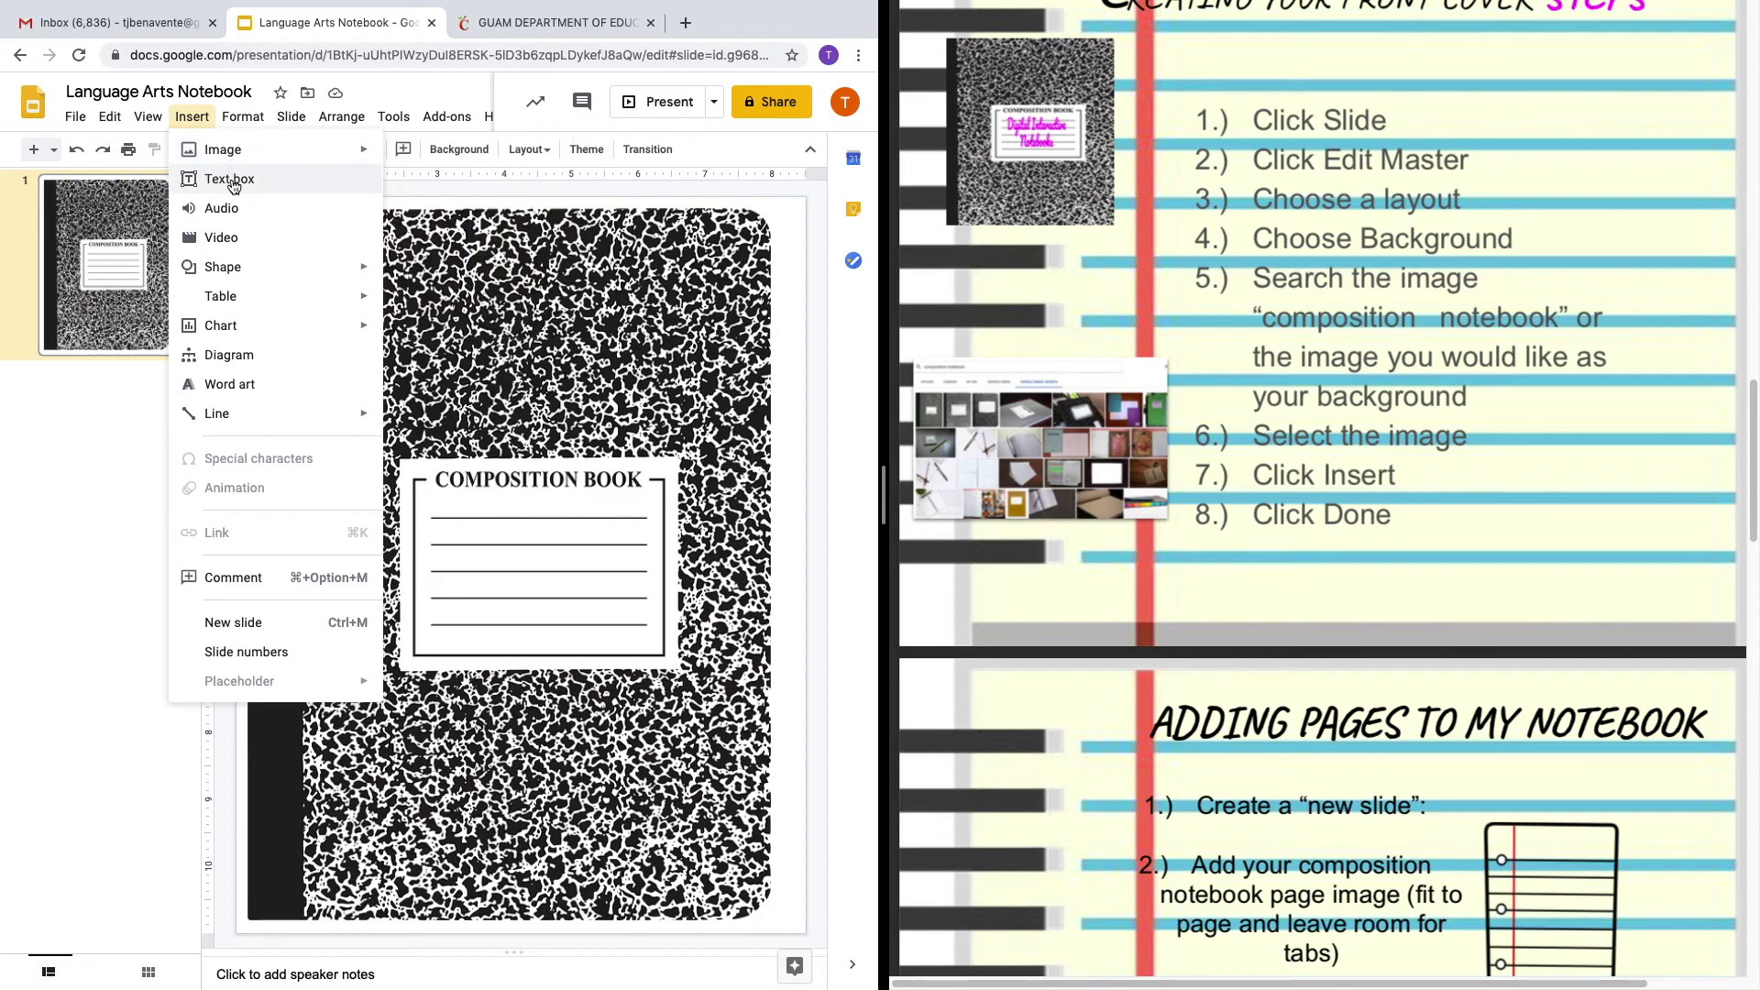
{"action": "left_click", "coordinate": [234, 182]}
{"action": "left_click_drag", "start_coordinate": [464, 519], "coordinate": [621, 546]}
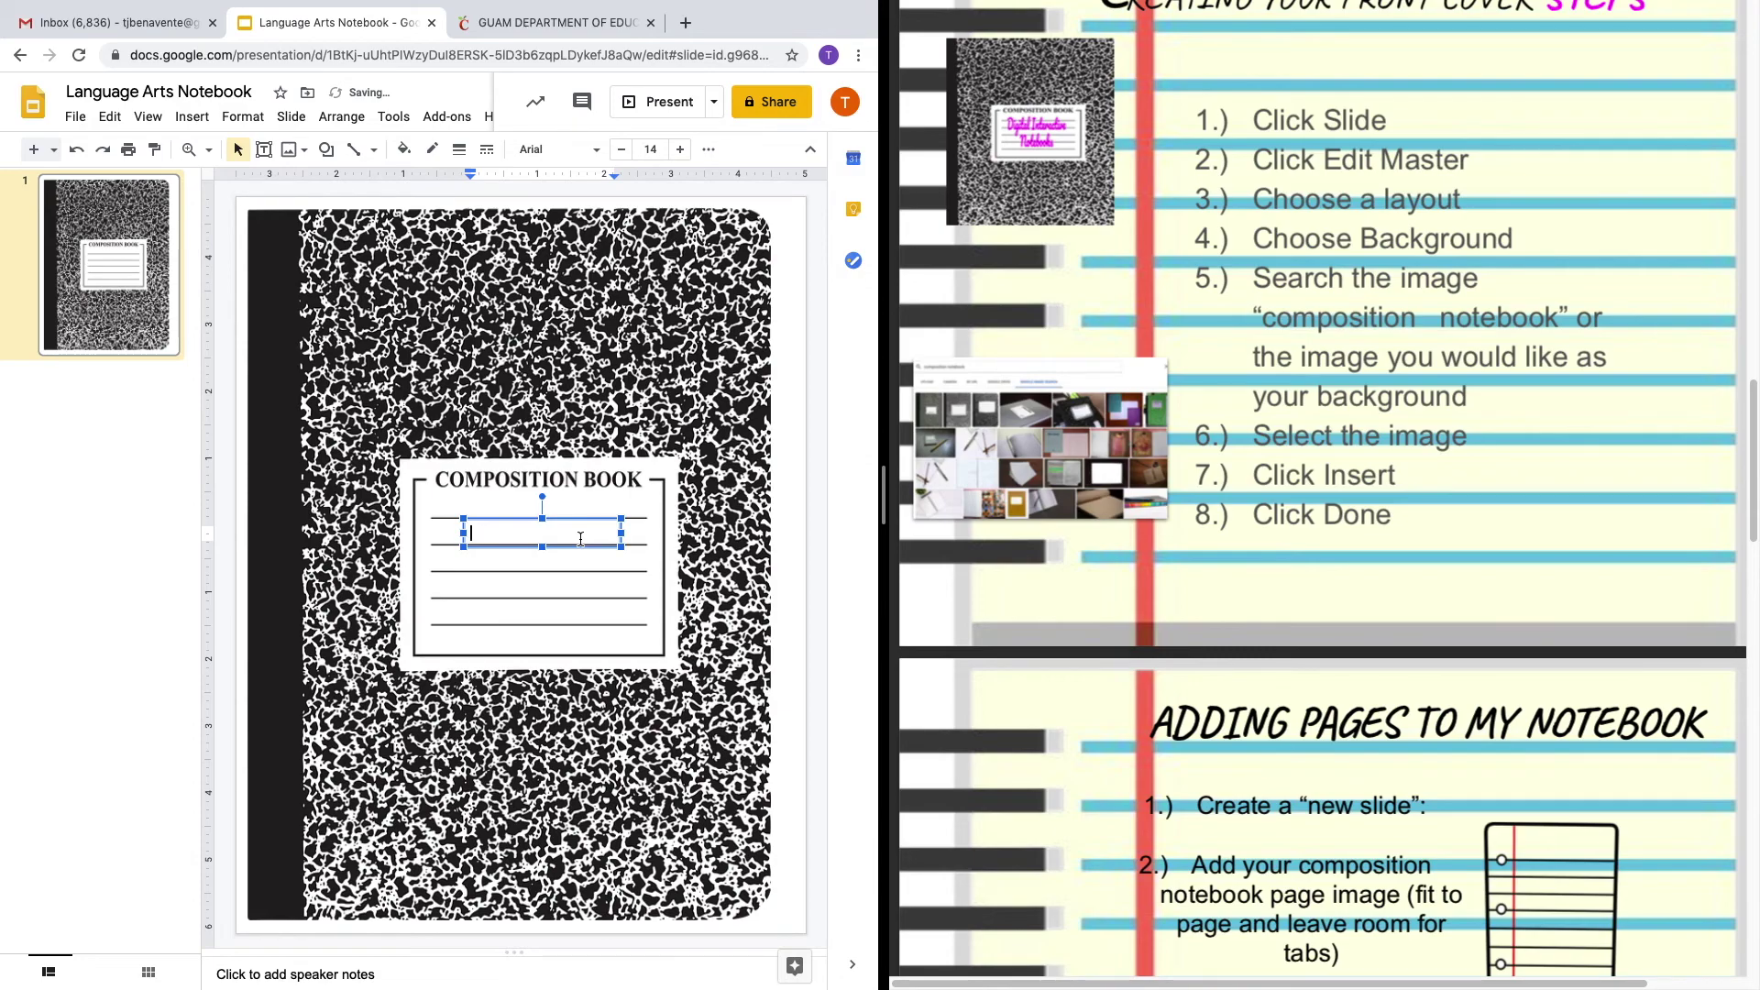
Format the name as 20 pt, centred, red and bold.
{"action": "left_click_drag", "start_coordinate": [576, 529], "coordinate": [470, 525]}
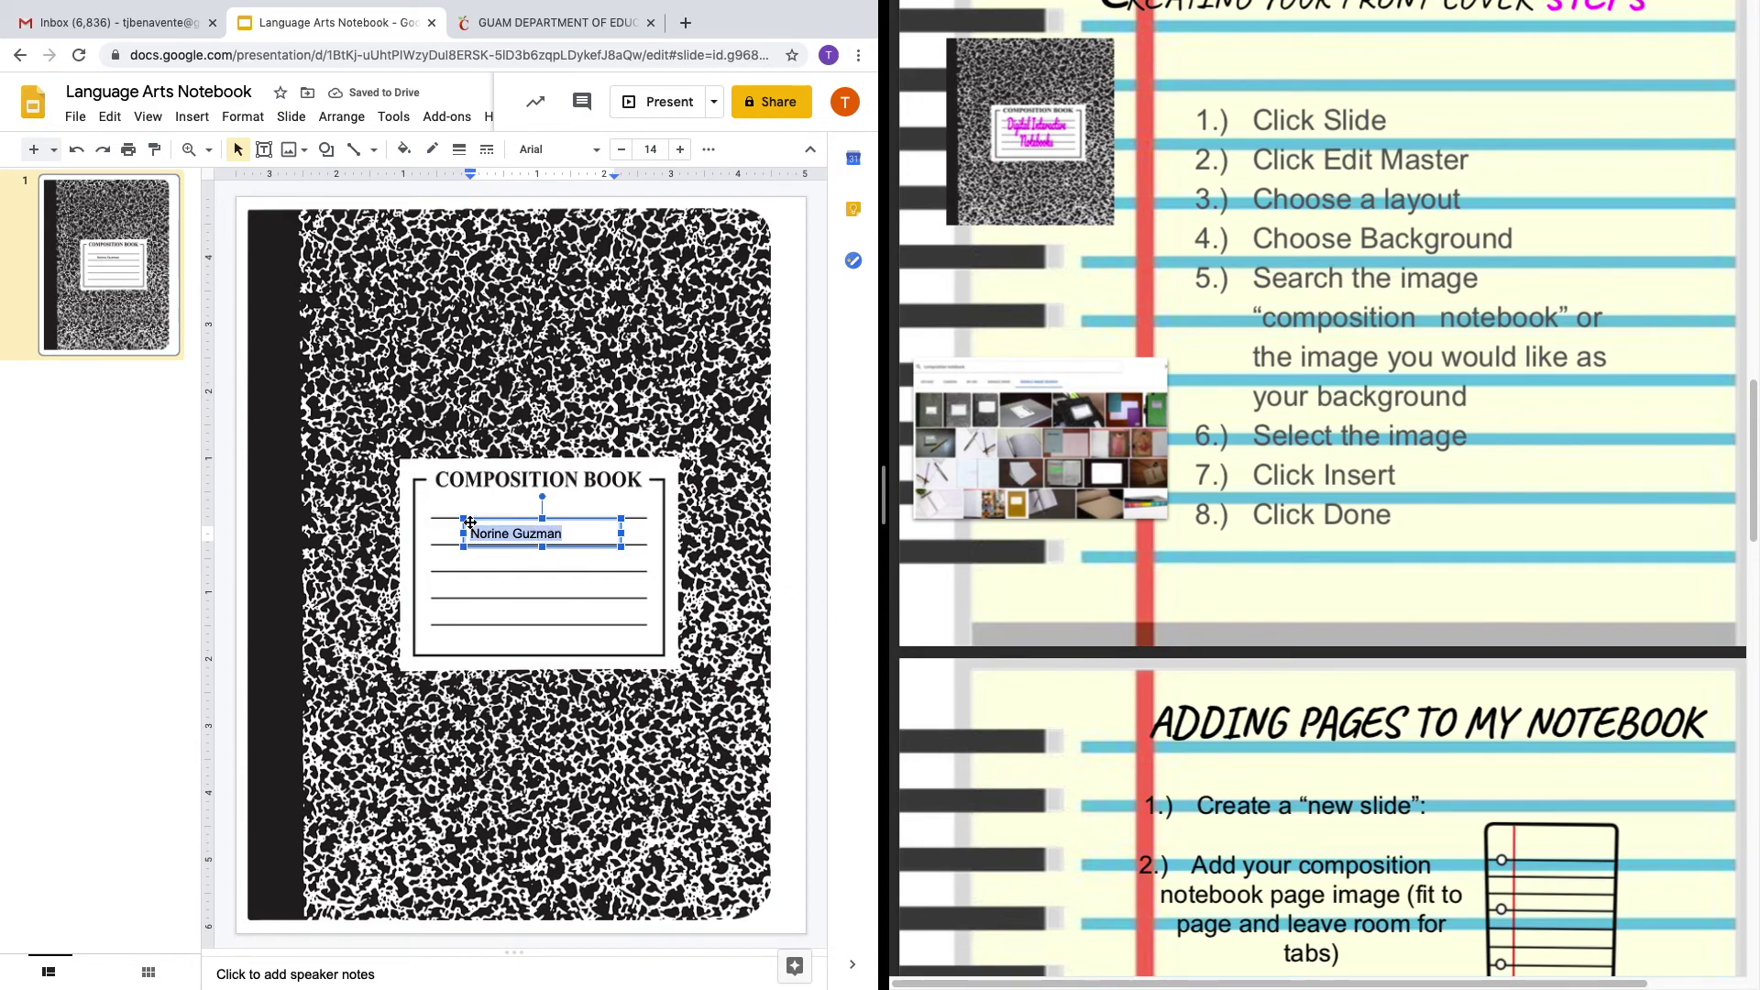
{"action": "left_click", "coordinate": [679, 149]}
{"action": "left_click", "coordinate": [679, 149]}
{"action": "left_click", "coordinate": [679, 149]}
{"action": "left_click", "coordinate": [680, 149]}
{"action": "left_click", "coordinate": [679, 150]}
{"action": "left_click", "coordinate": [680, 150]}
{"action": "left_click", "coordinate": [707, 149]}
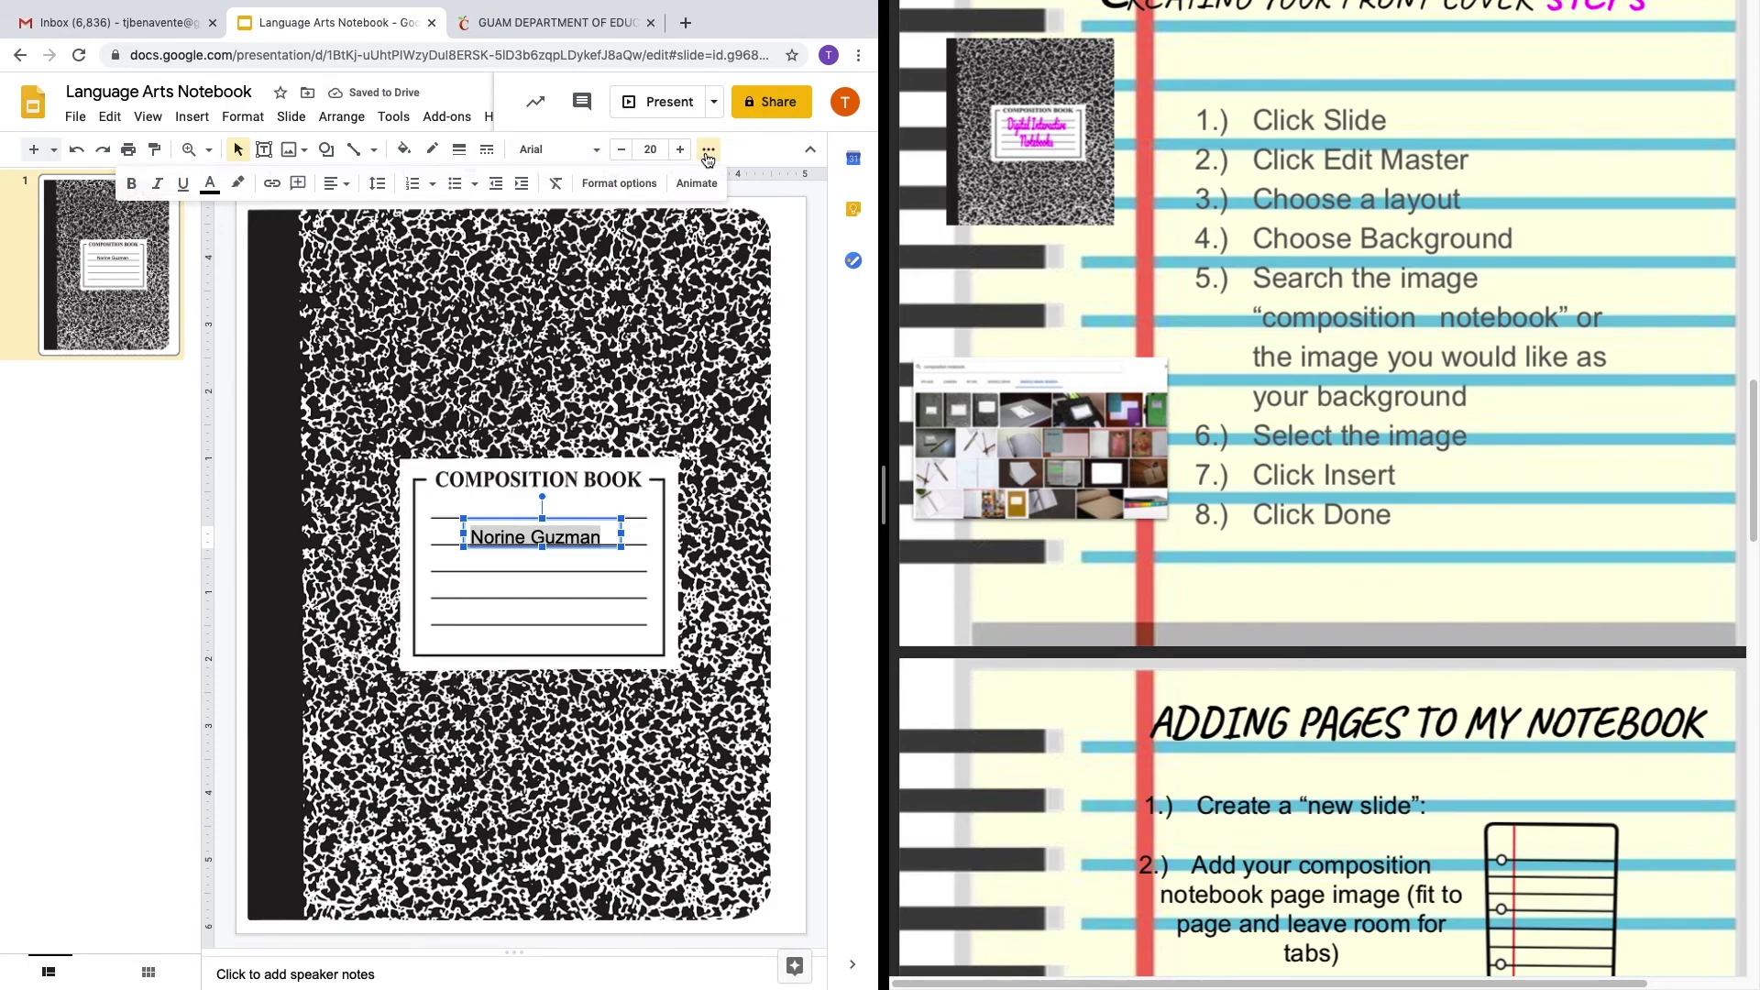
{"action": "left_click", "coordinate": [335, 183]}
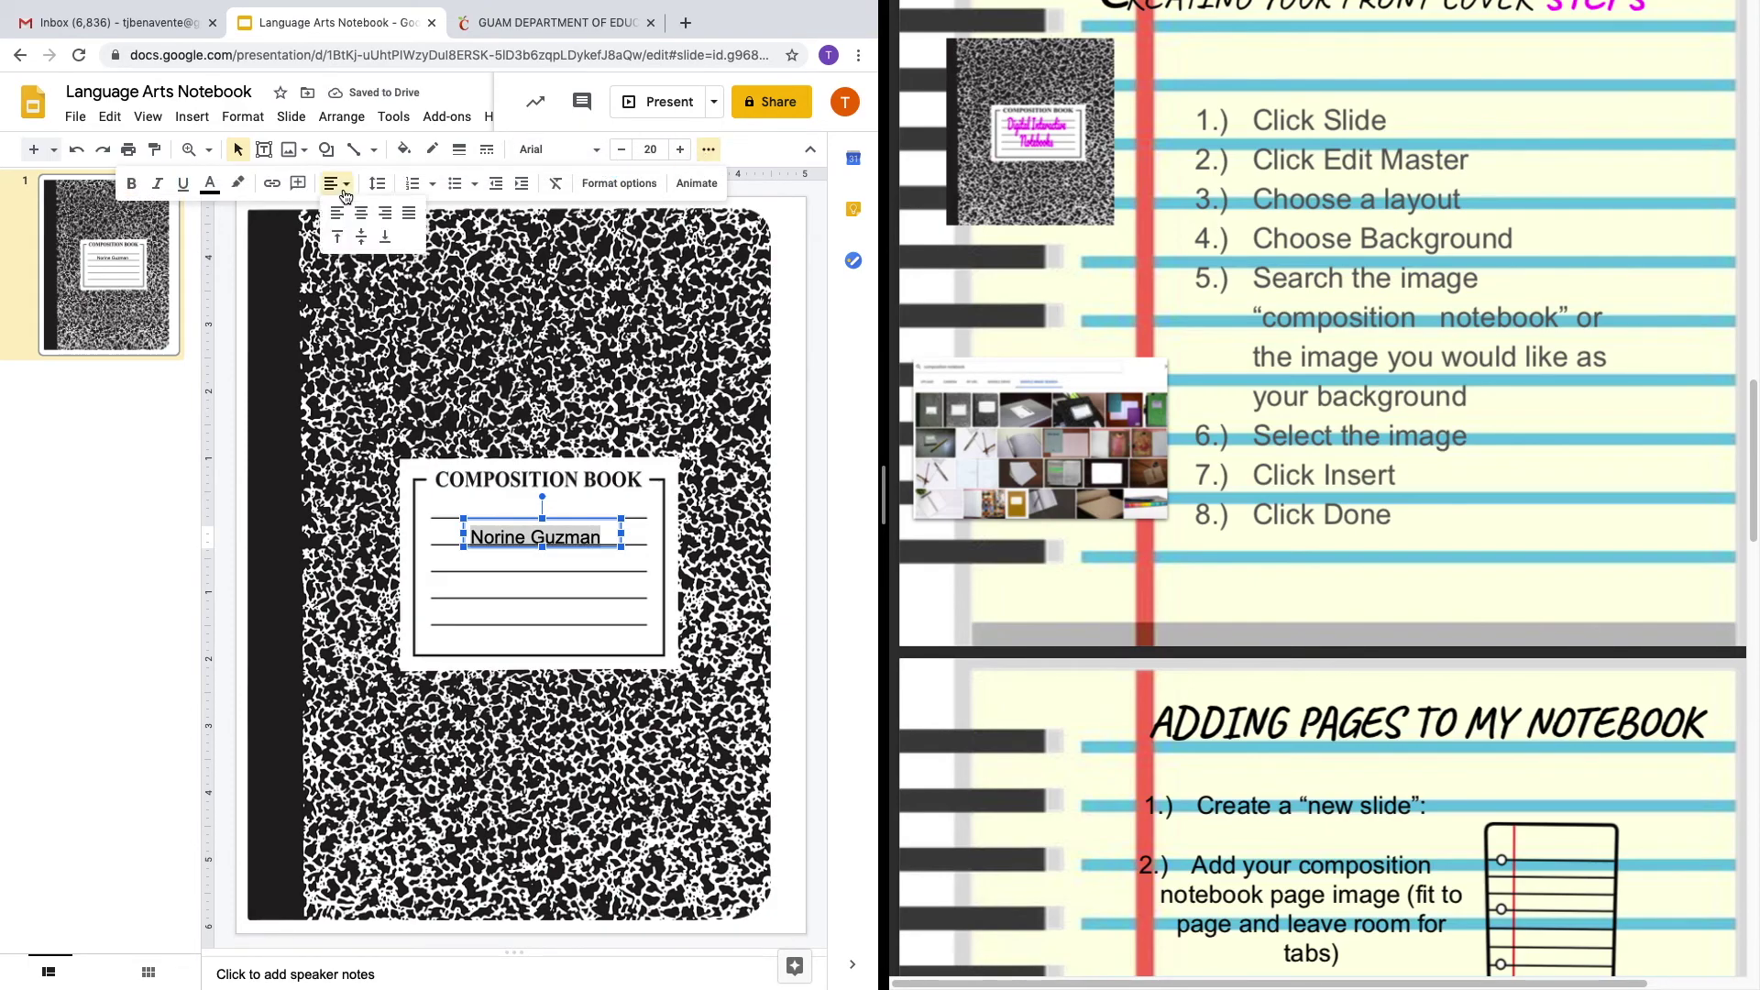
{"action": "left_click", "coordinate": [361, 214]}
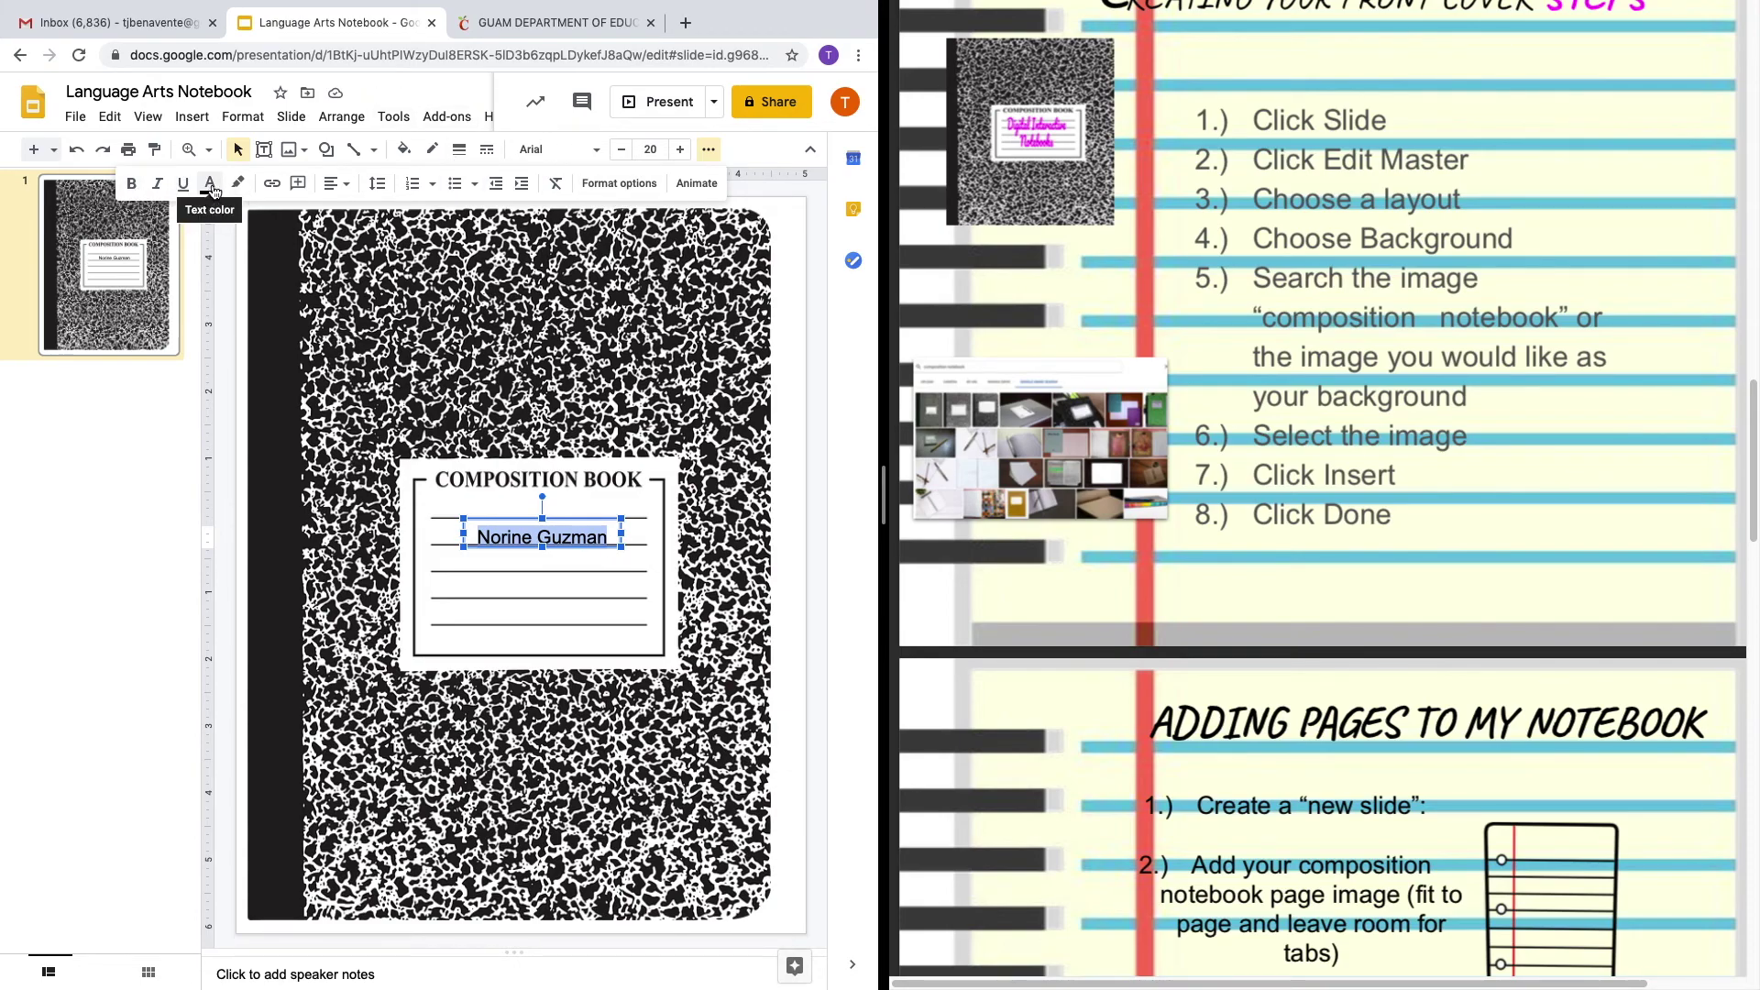
{"action": "left_click", "coordinate": [212, 190]}
{"action": "left_click", "coordinate": [235, 249]}
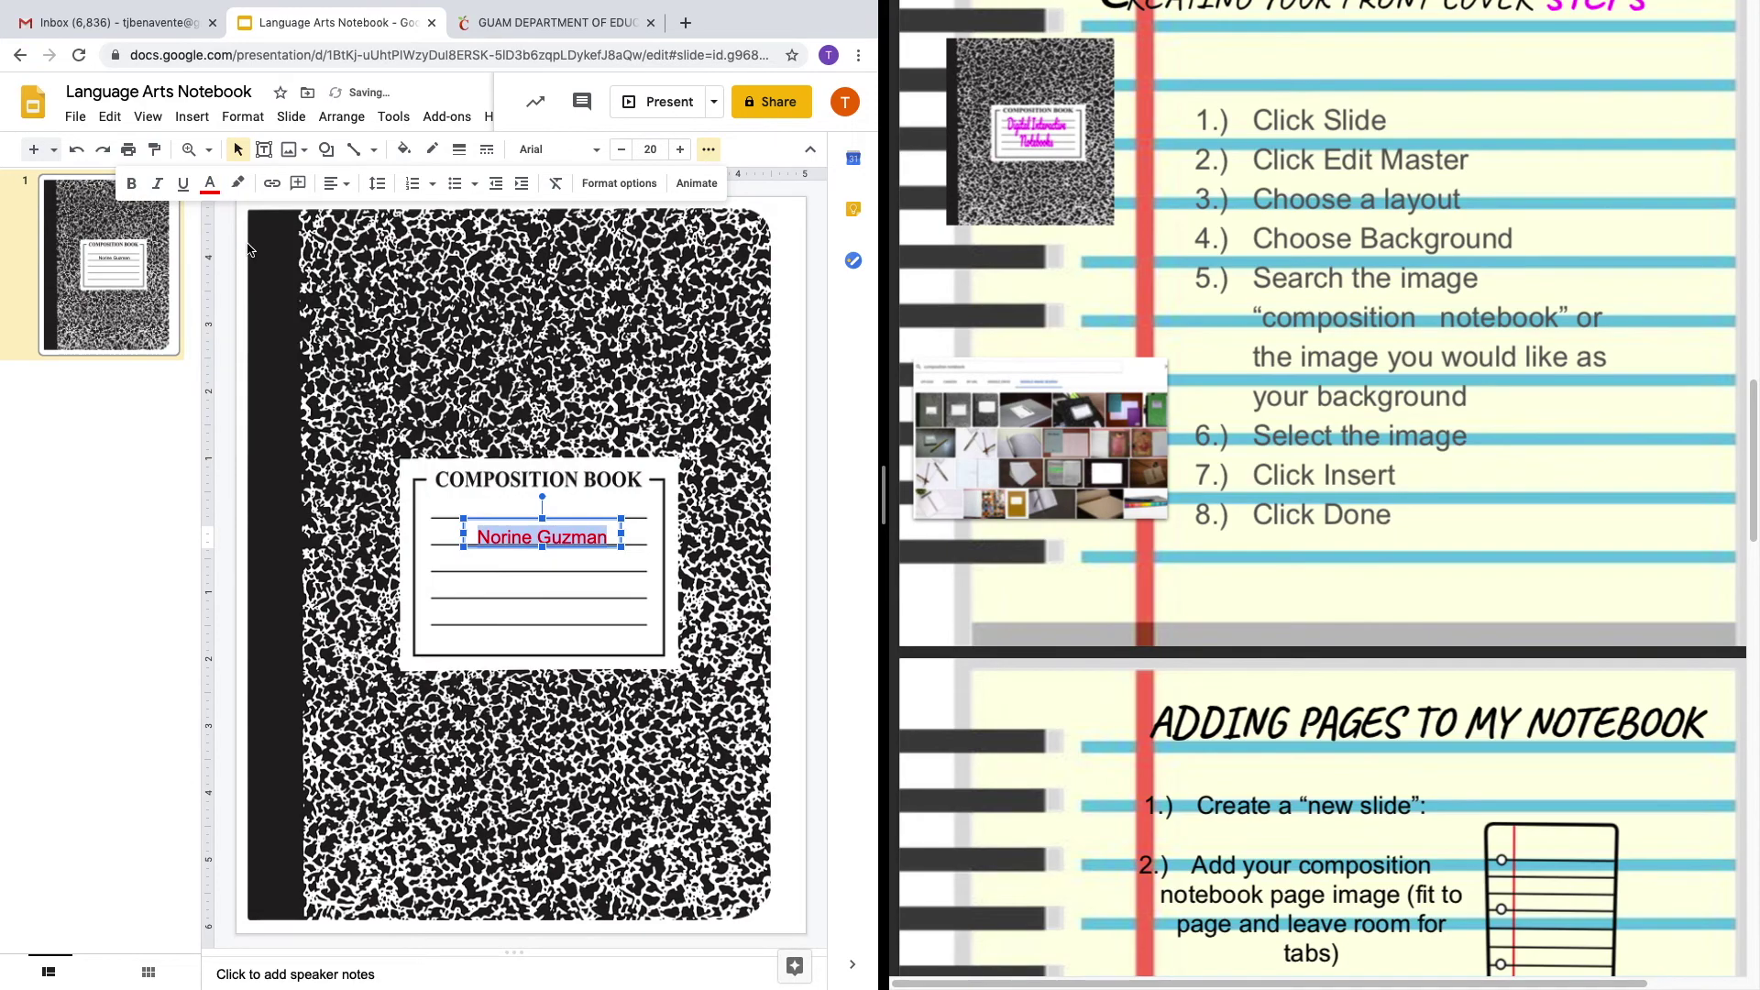
{"action": "left_click", "coordinate": [131, 184]}
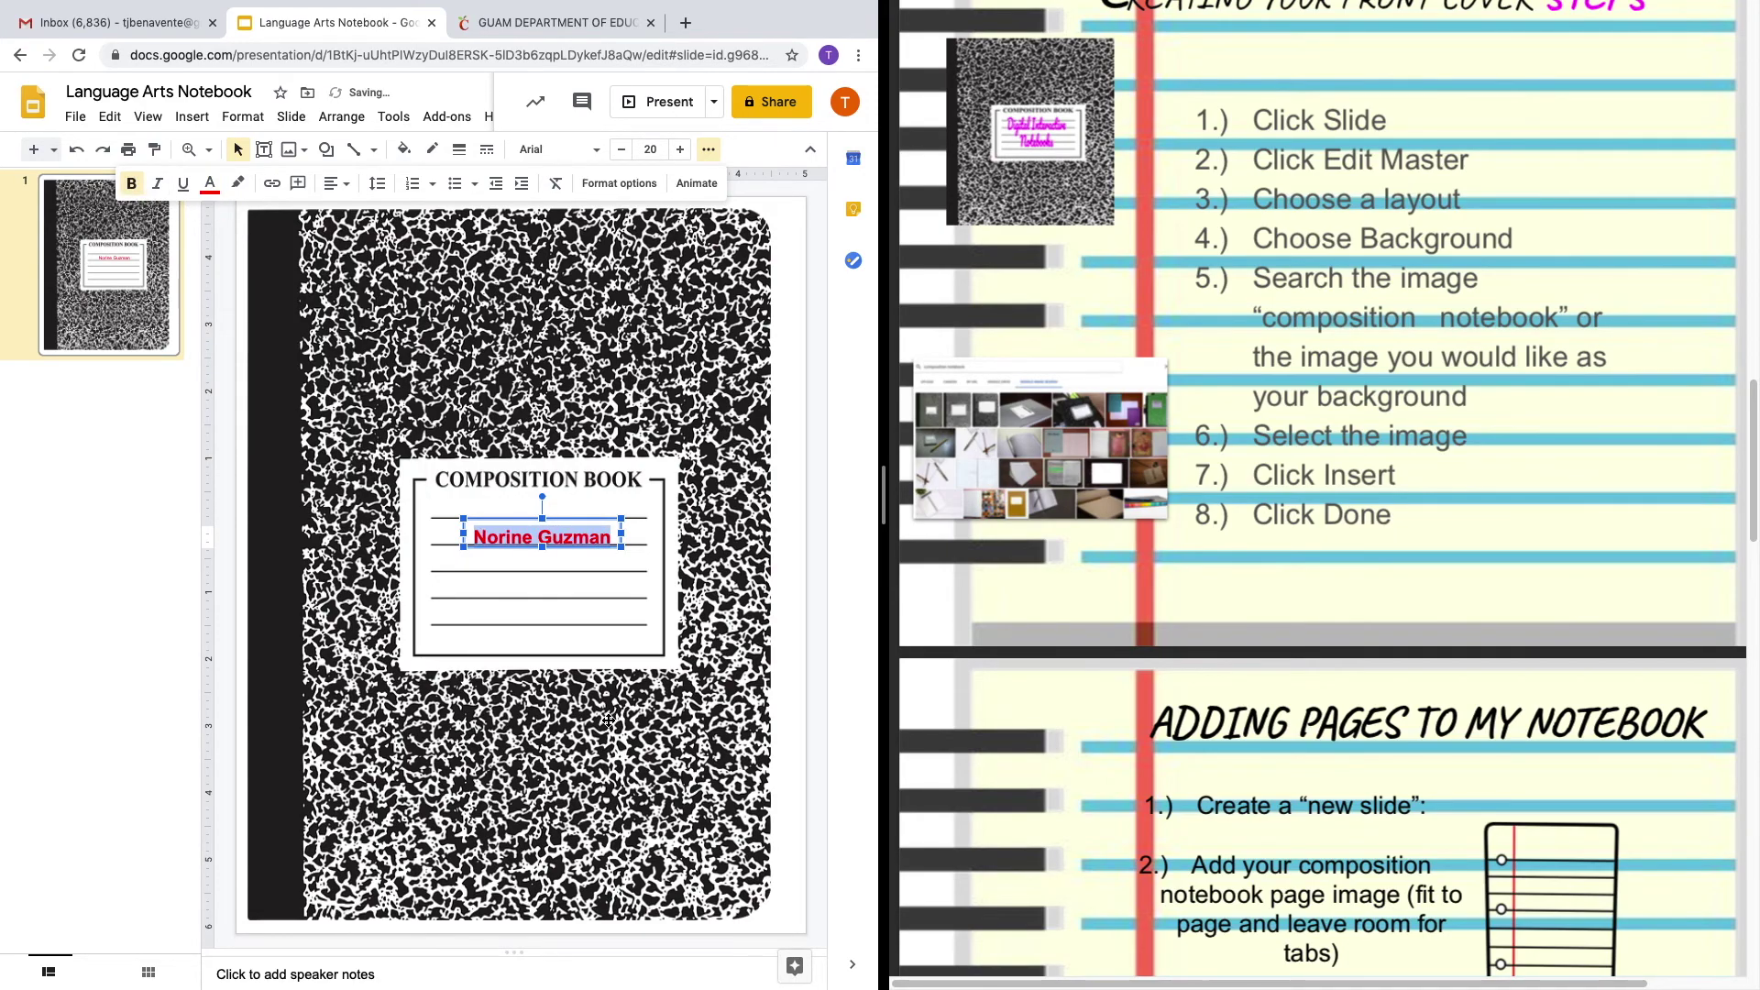
{"action": "left_click", "coordinate": [632, 608]}
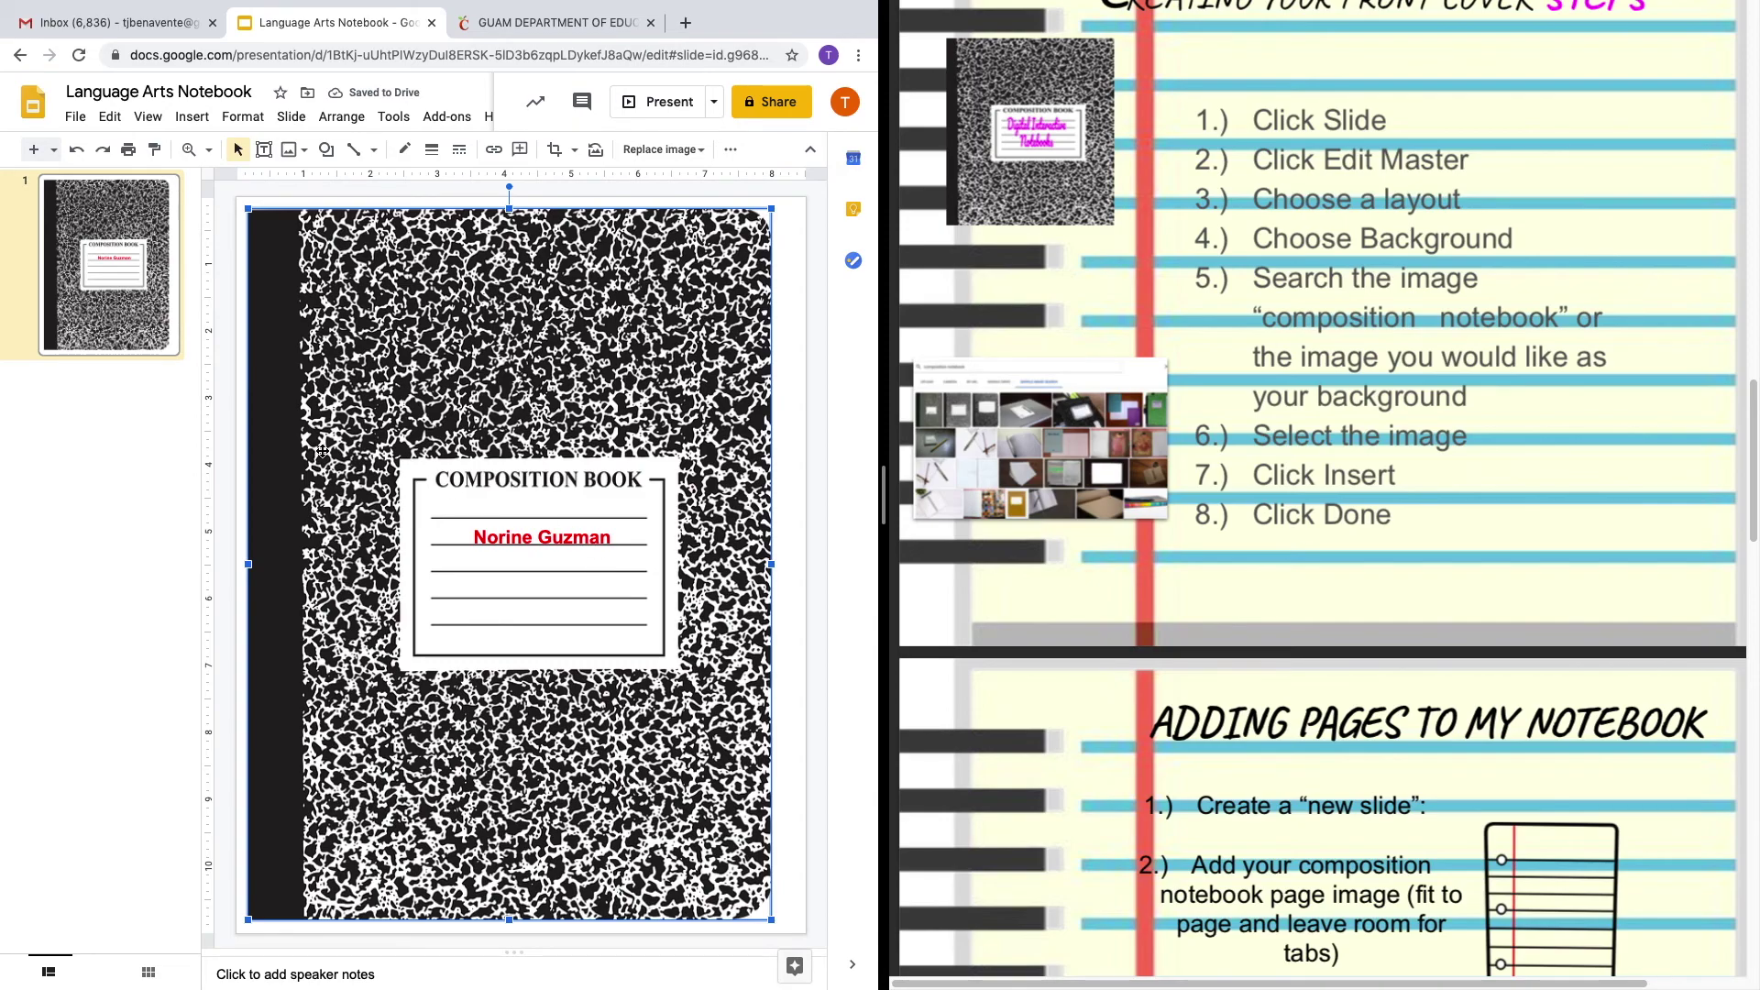
Add a new slide after the cover slide.
{"action": "left_click", "coordinate": [793, 403]}
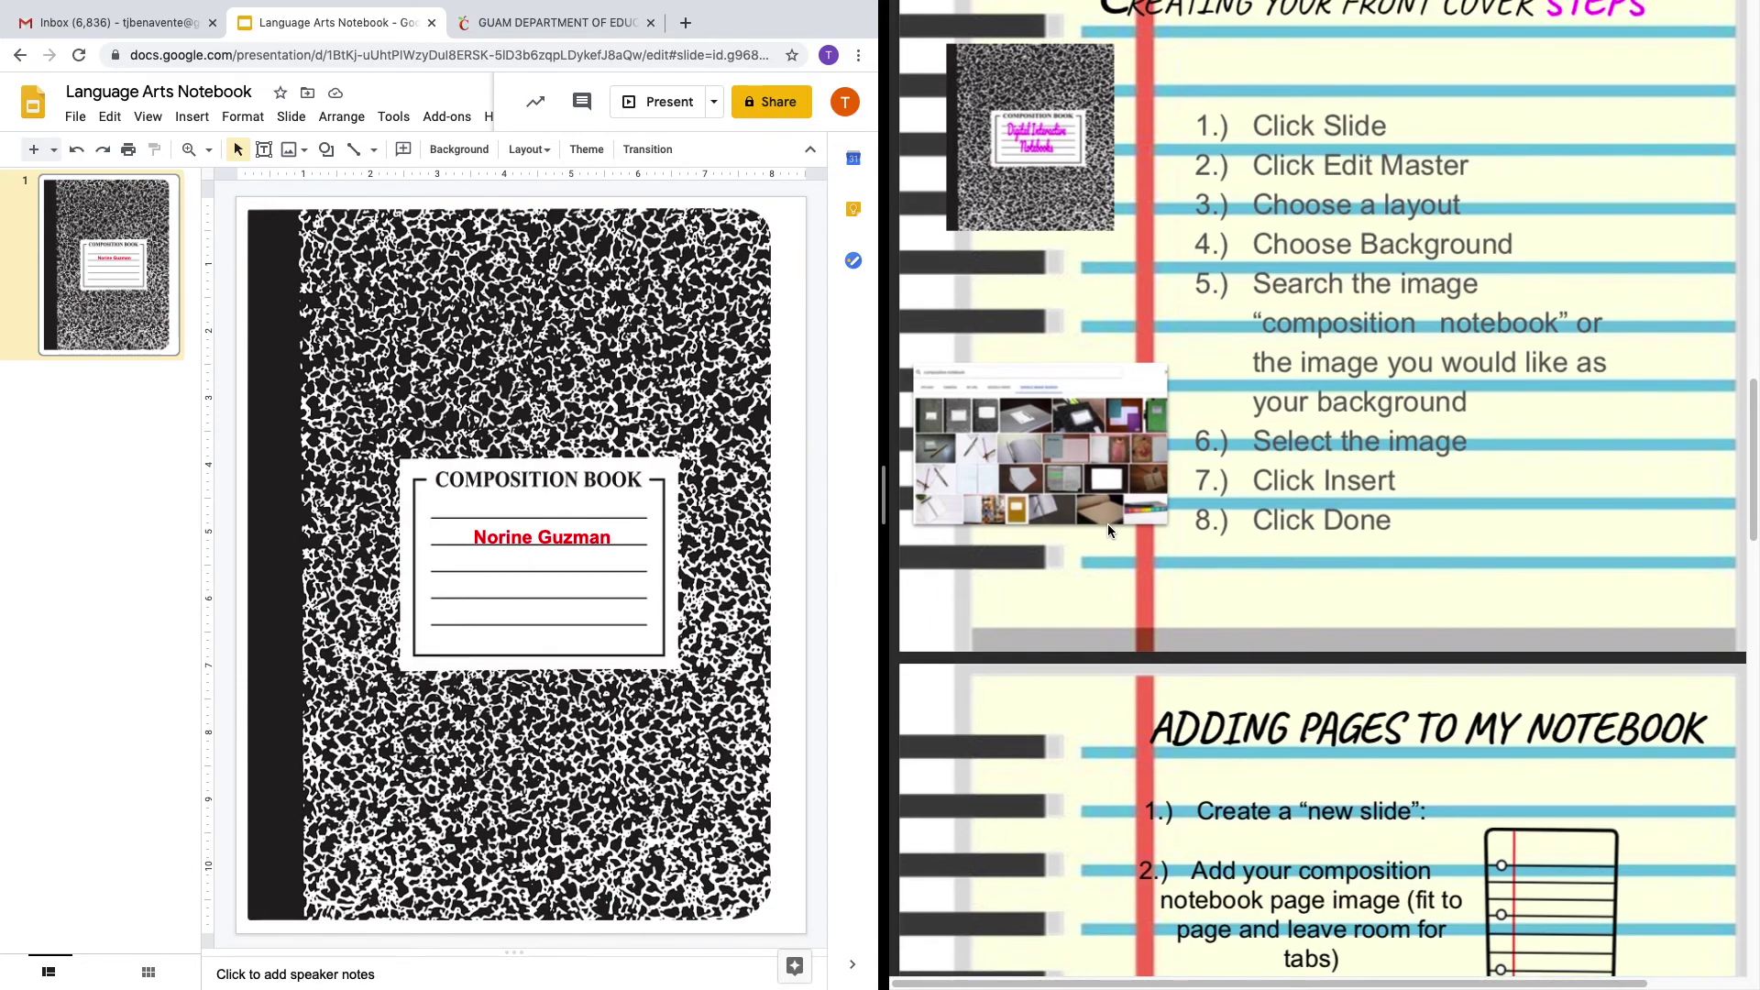
{"action": "scroll", "coordinate": [1107, 522], "scroll_direction": "down", "scroll_amount": 5}
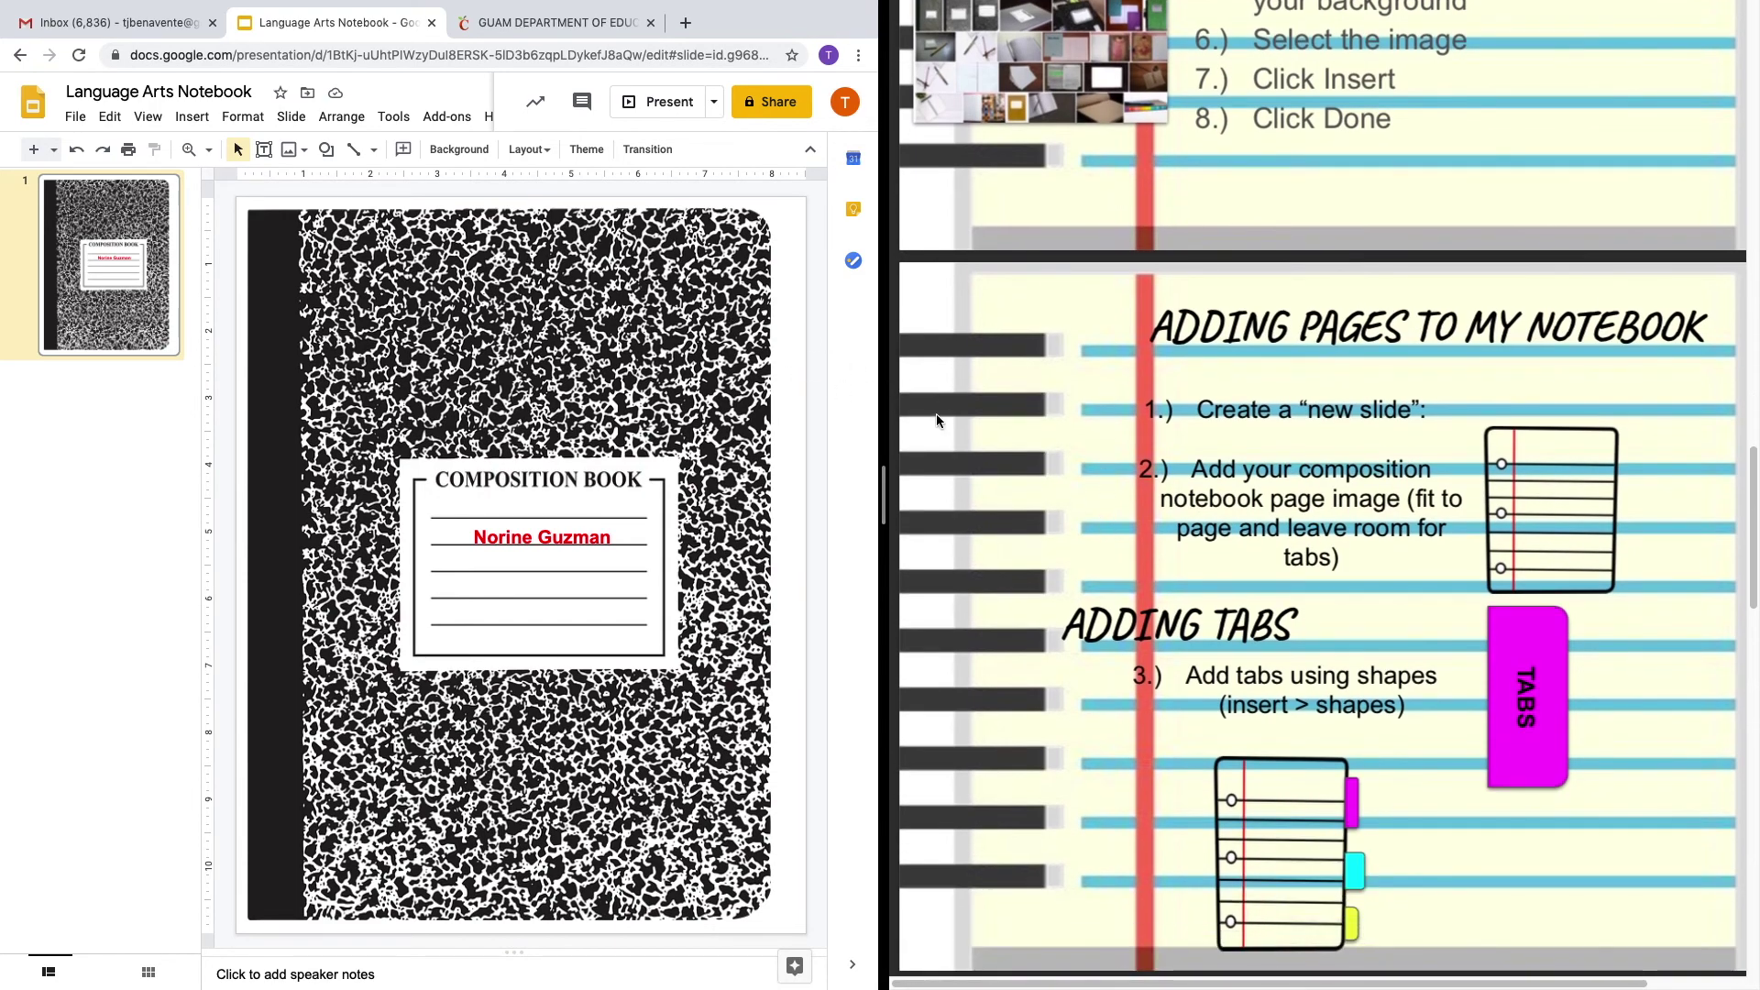
{"action": "left_click", "coordinate": [162, 400]}
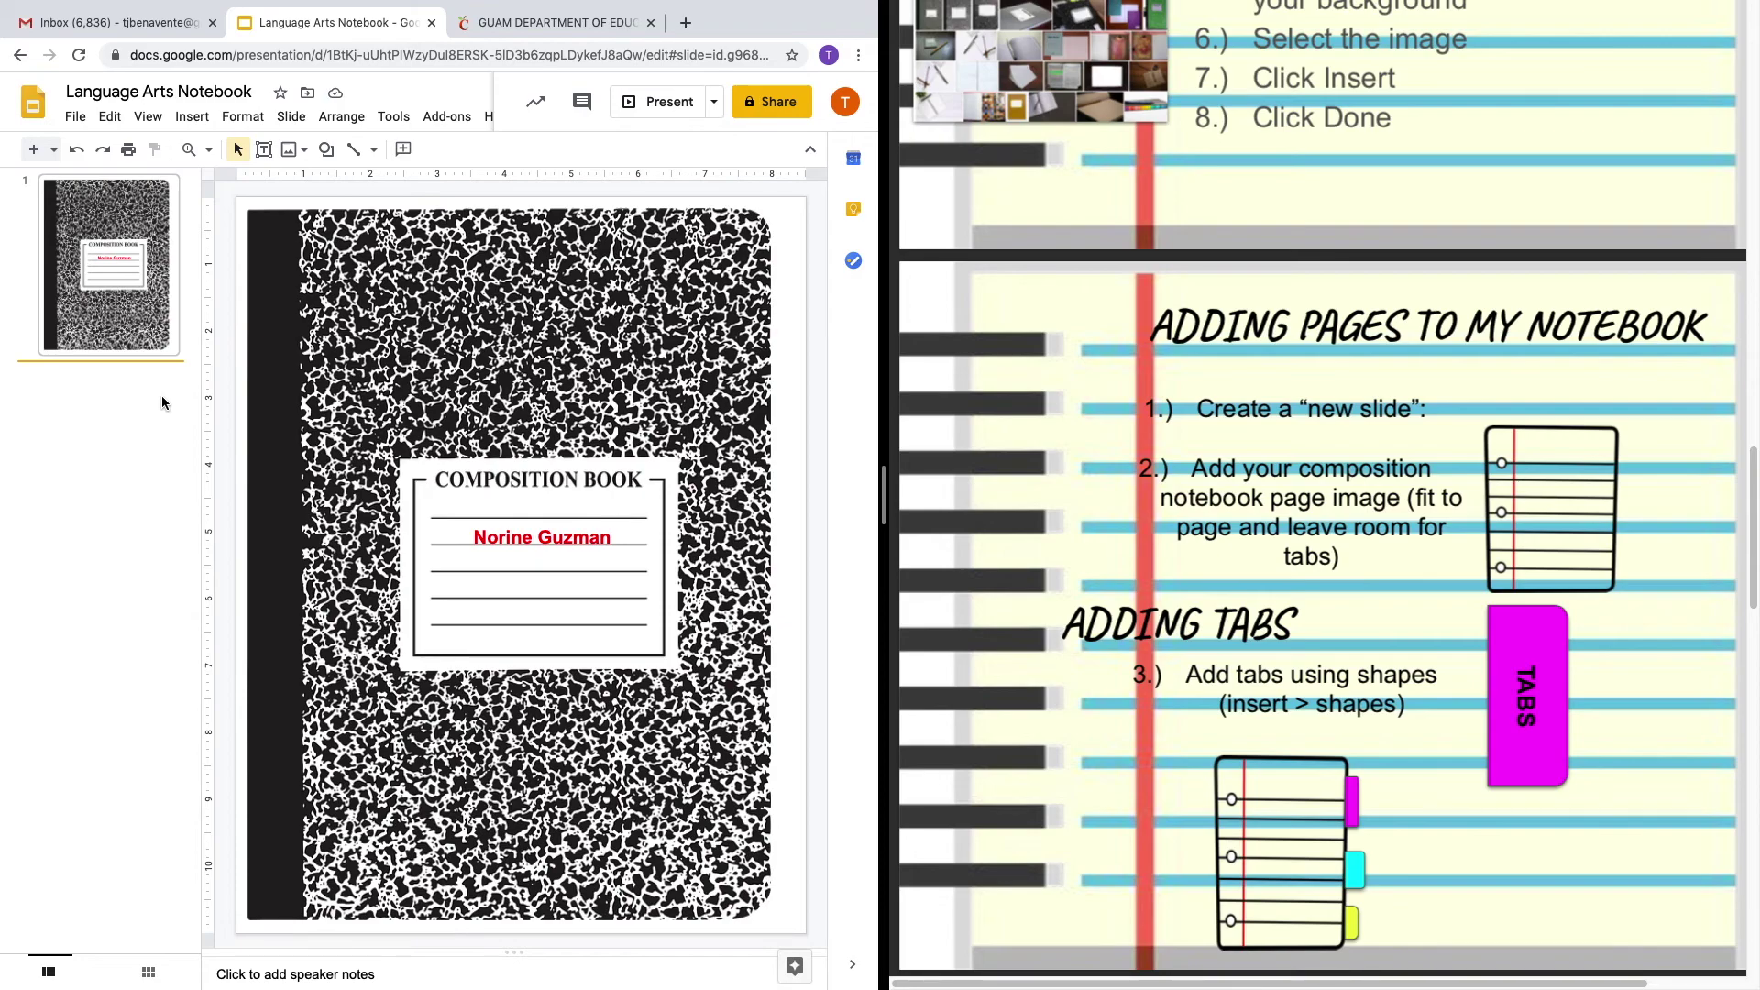
{"action": "right_click", "coordinate": [163, 402]}
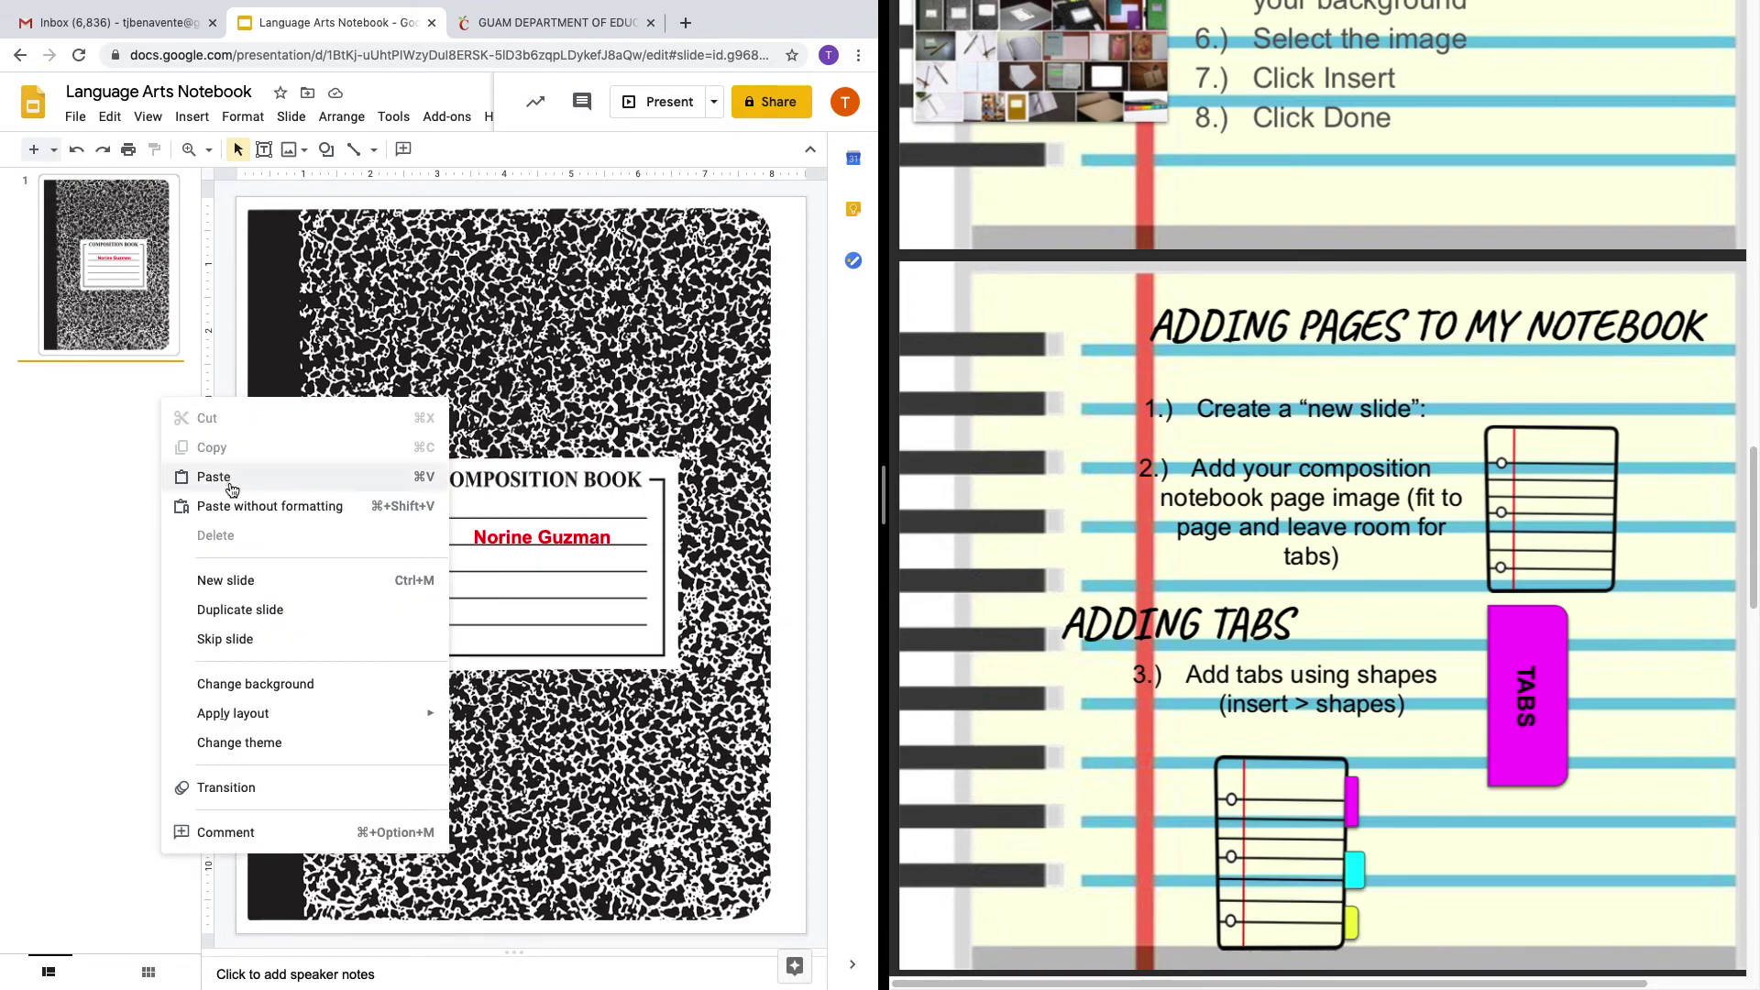
{"action": "left_click", "coordinate": [240, 580]}
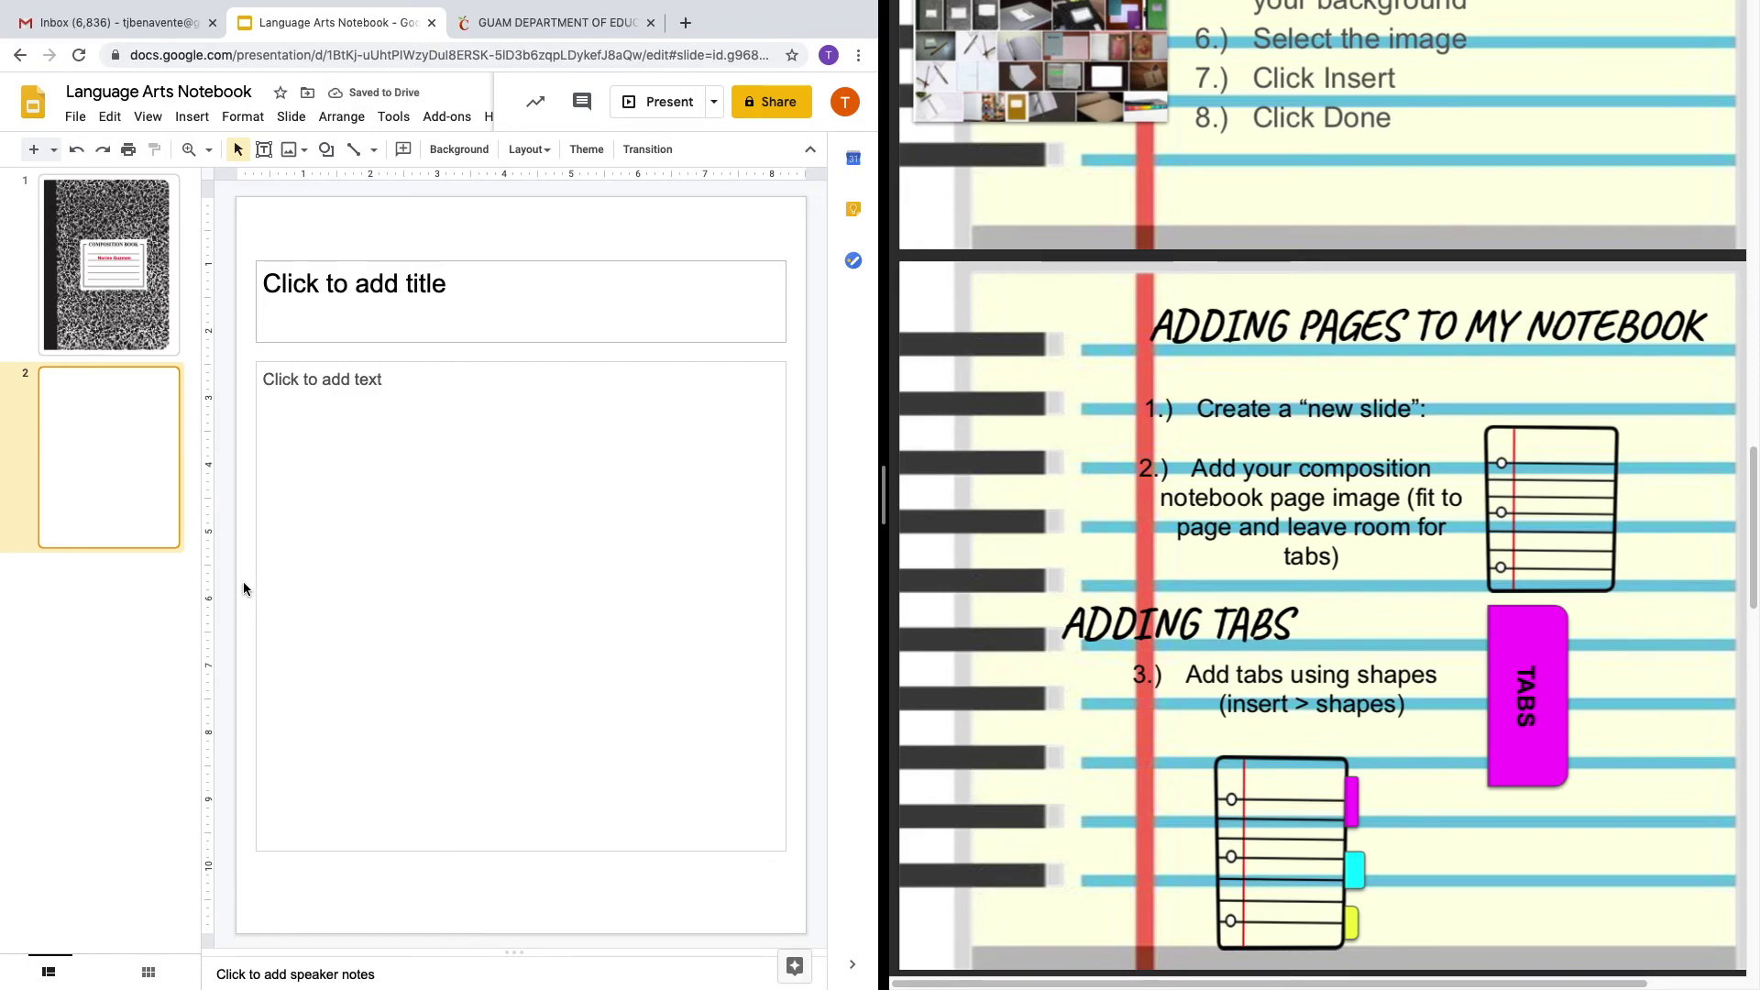
Delete the title and body placeholders from slide 2.
{"action": "left_click", "coordinate": [284, 260]}
{"action": "key", "text": "Delete"}
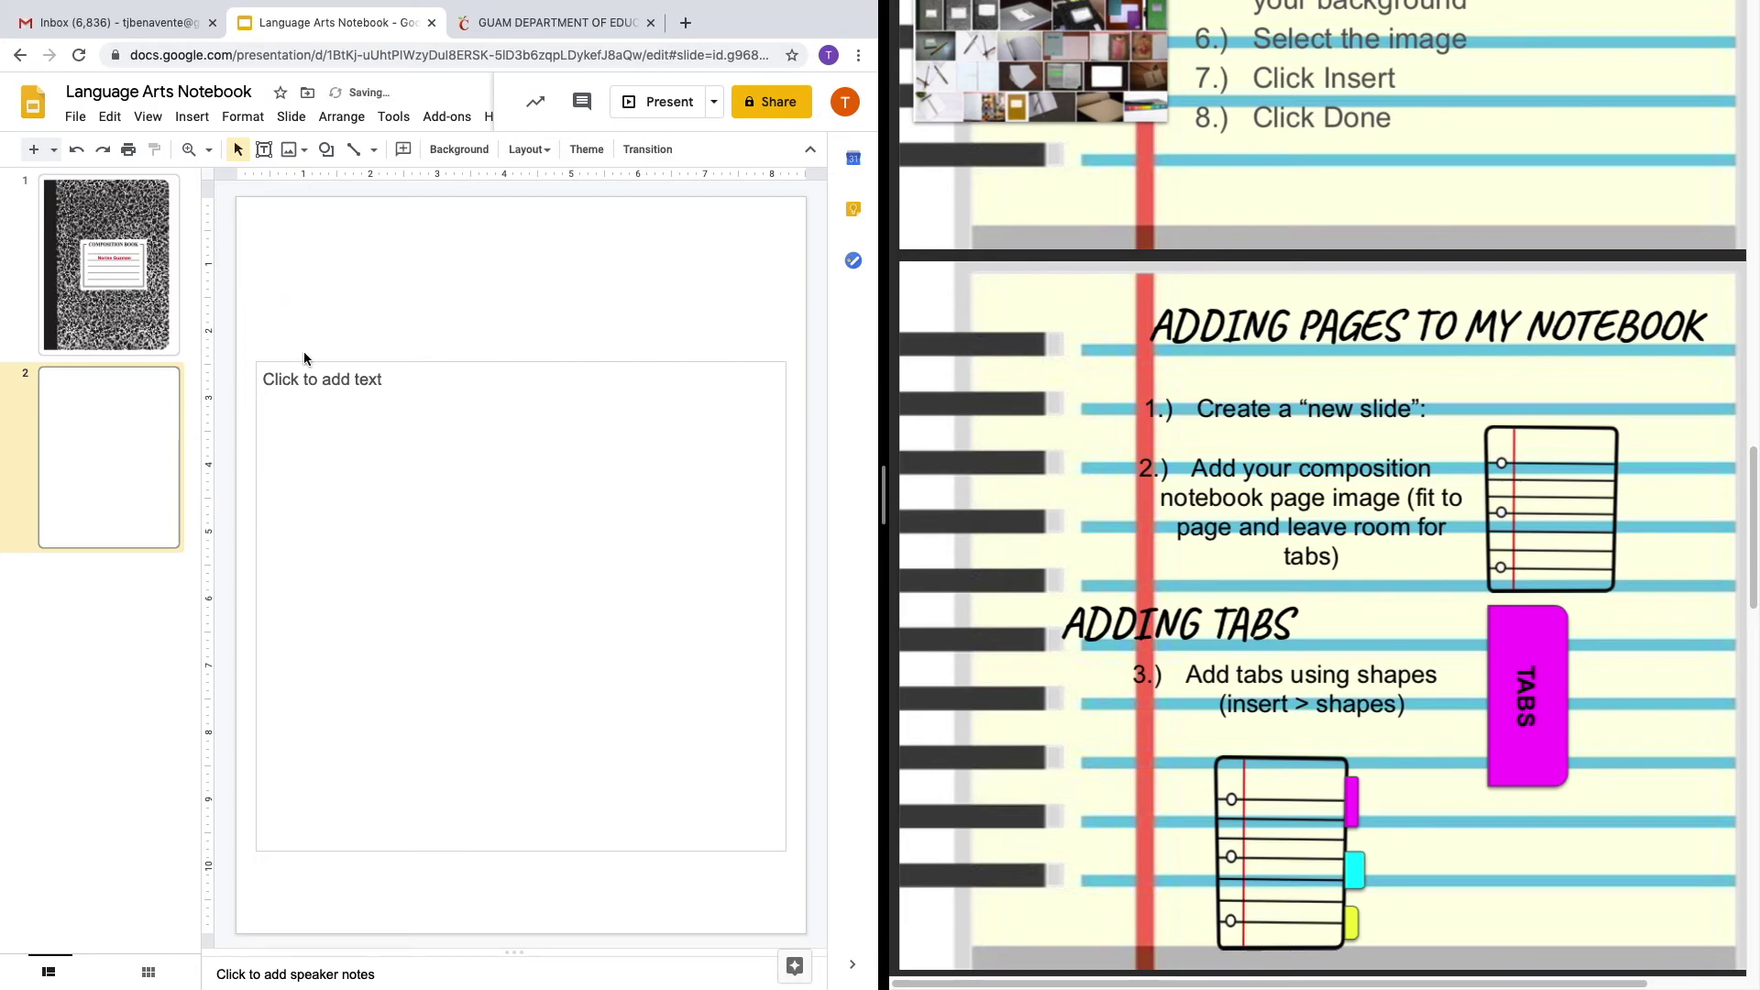
{"action": "left_click", "coordinate": [304, 364]}
{"action": "key", "text": "Delete"}
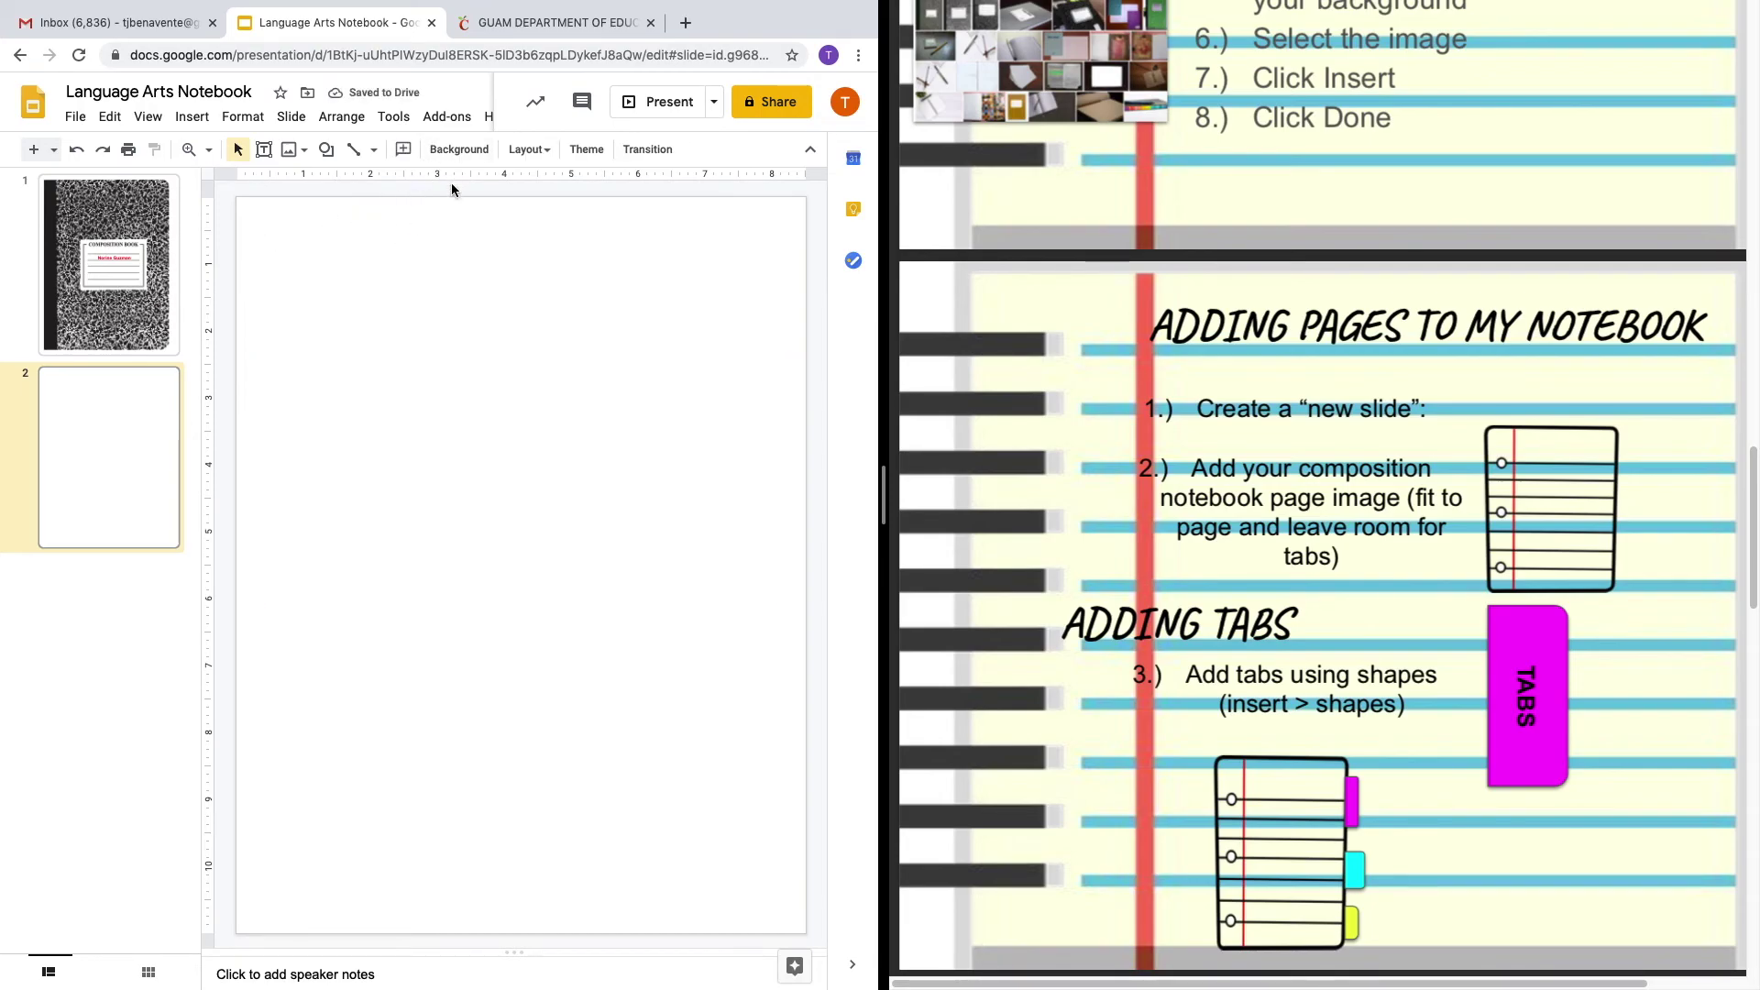
{"action": "left_click", "coordinate": [450, 152]}
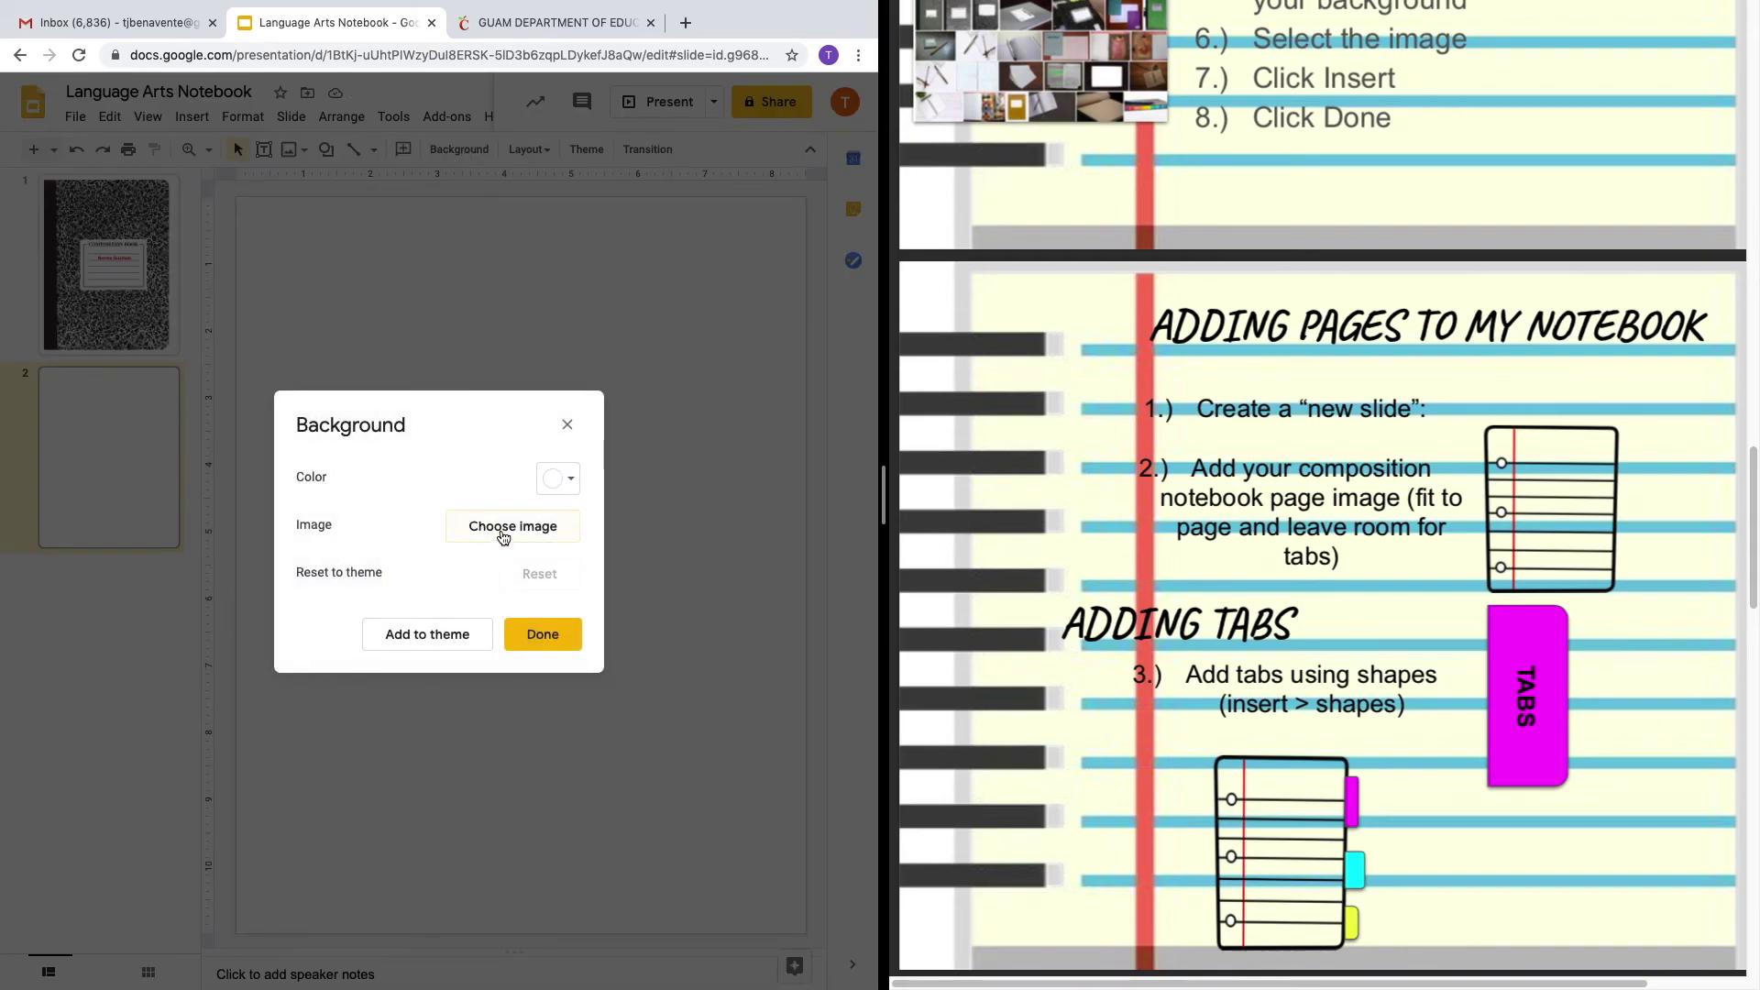
Set slide 2's background to a lined notebook-paper image found by web search.
{"action": "left_click", "coordinate": [476, 526]}
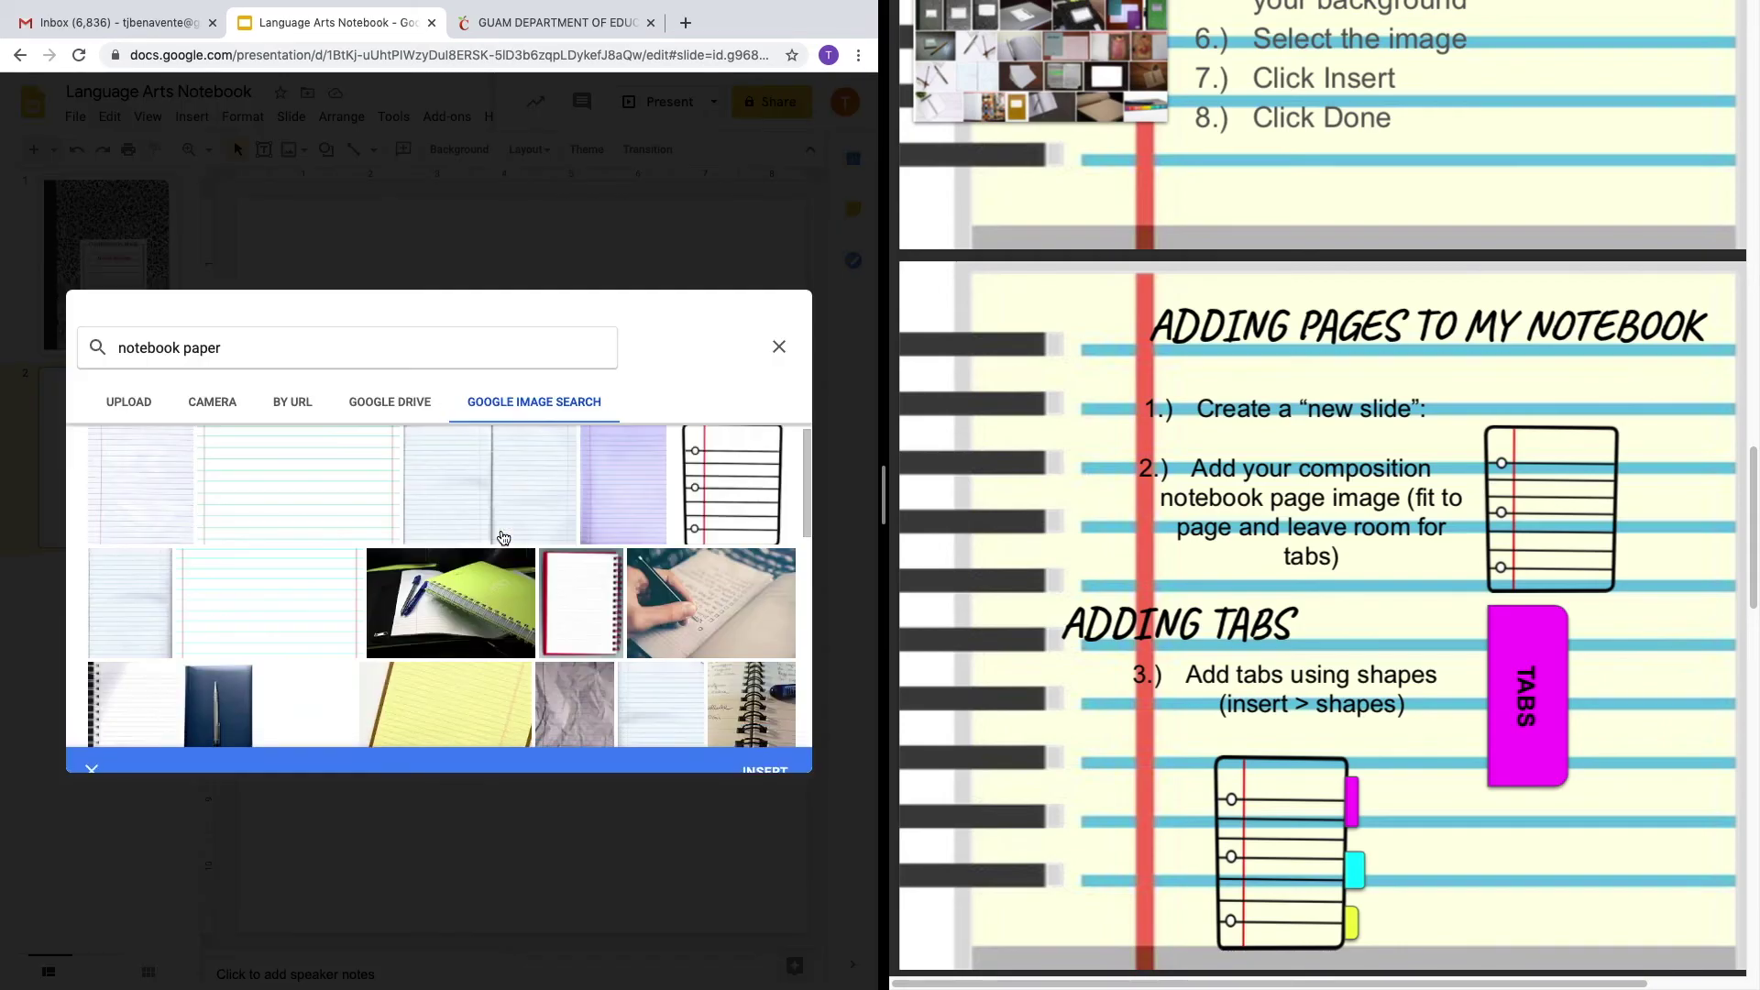
{"action": "left_click", "coordinate": [389, 358]}
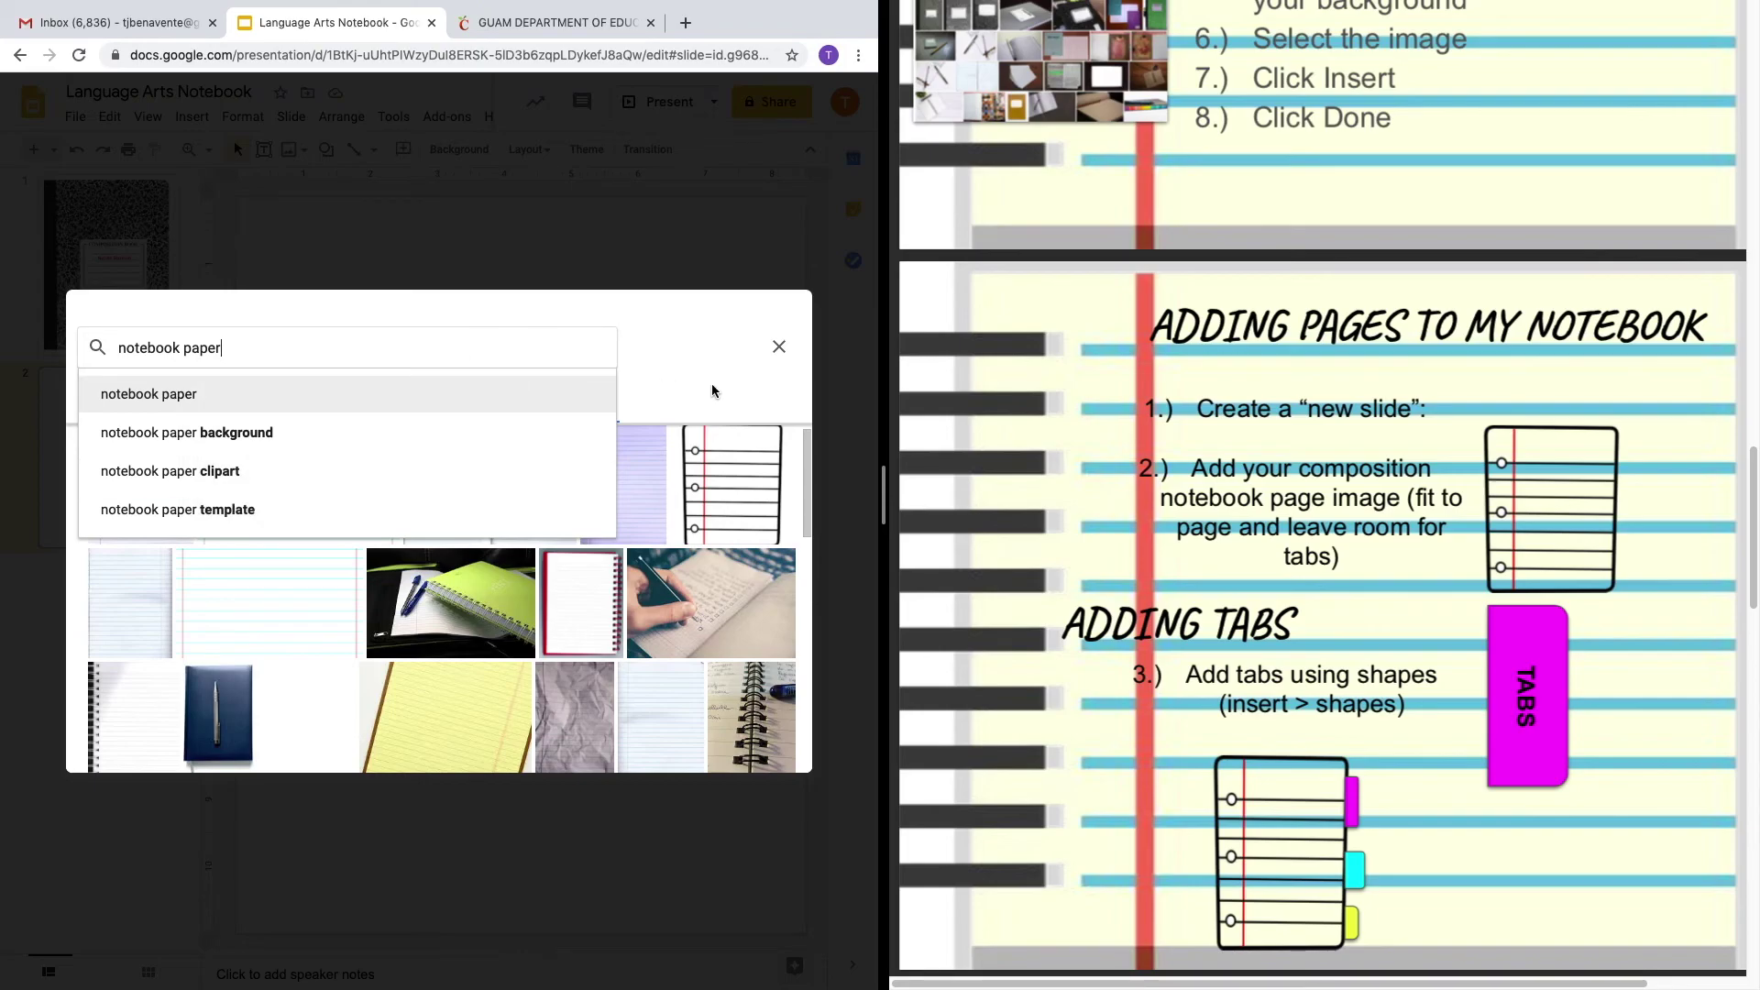
{"action": "left_click", "coordinate": [750, 517]}
{"action": "left_click", "coordinate": [751, 518]}
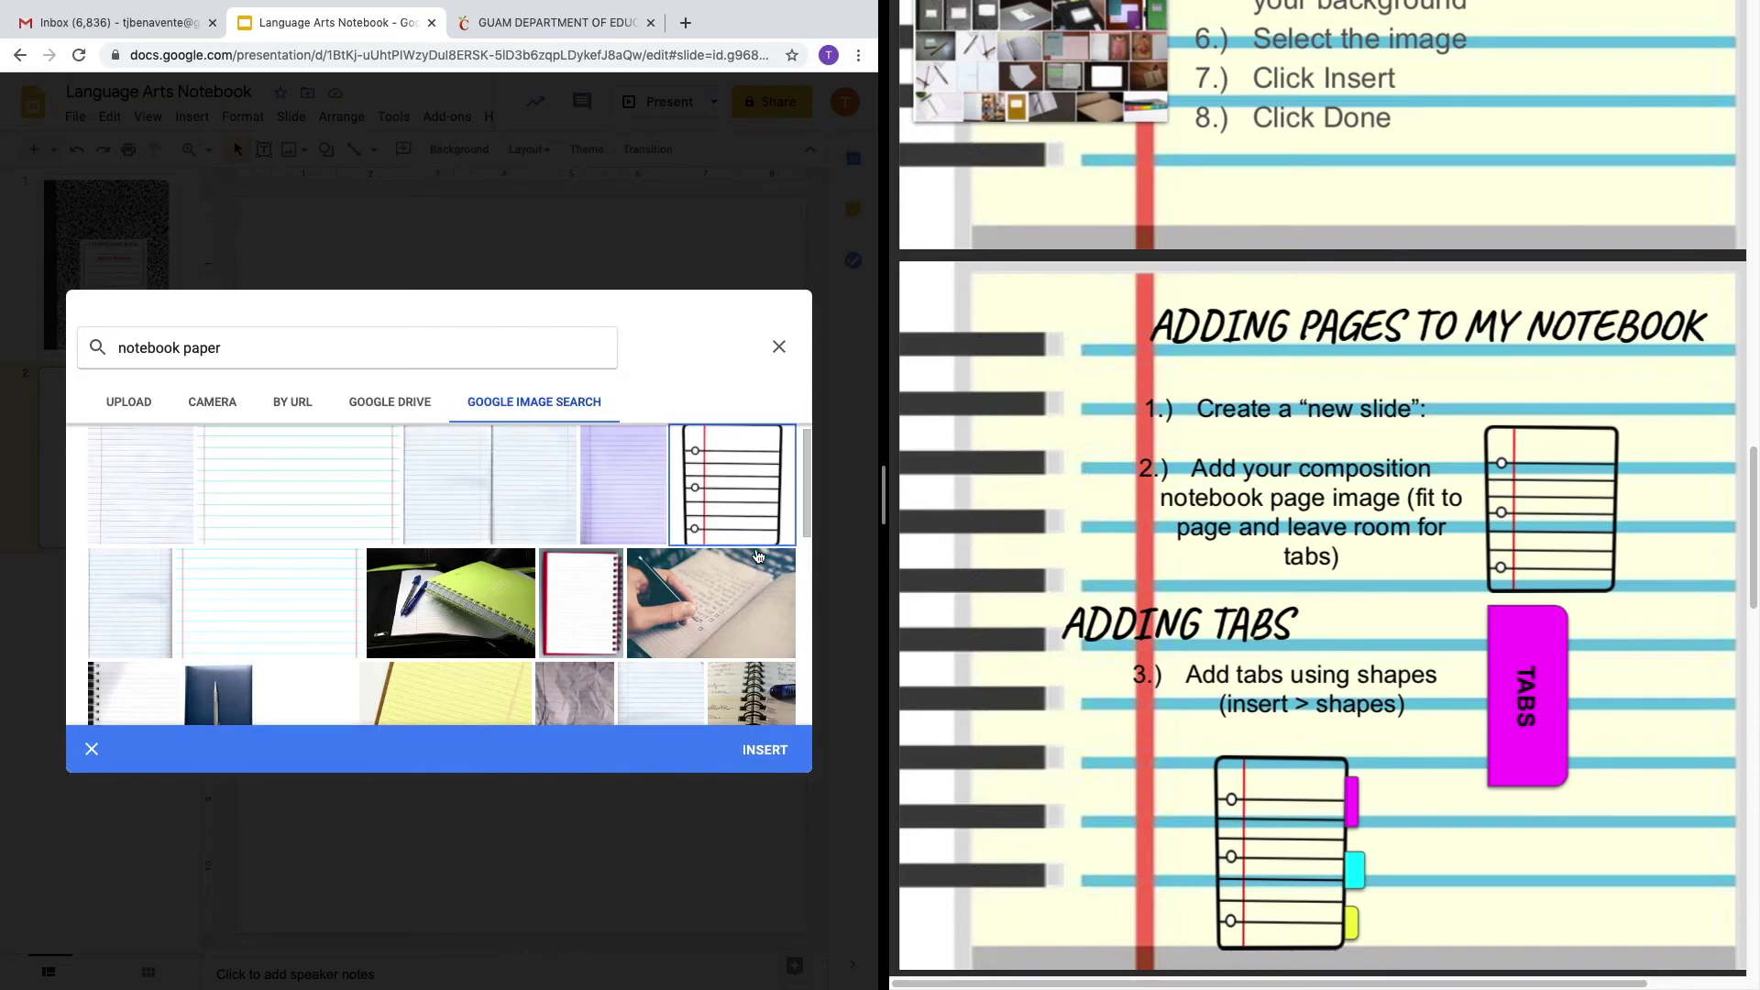
{"action": "left_click", "coordinate": [768, 755]}
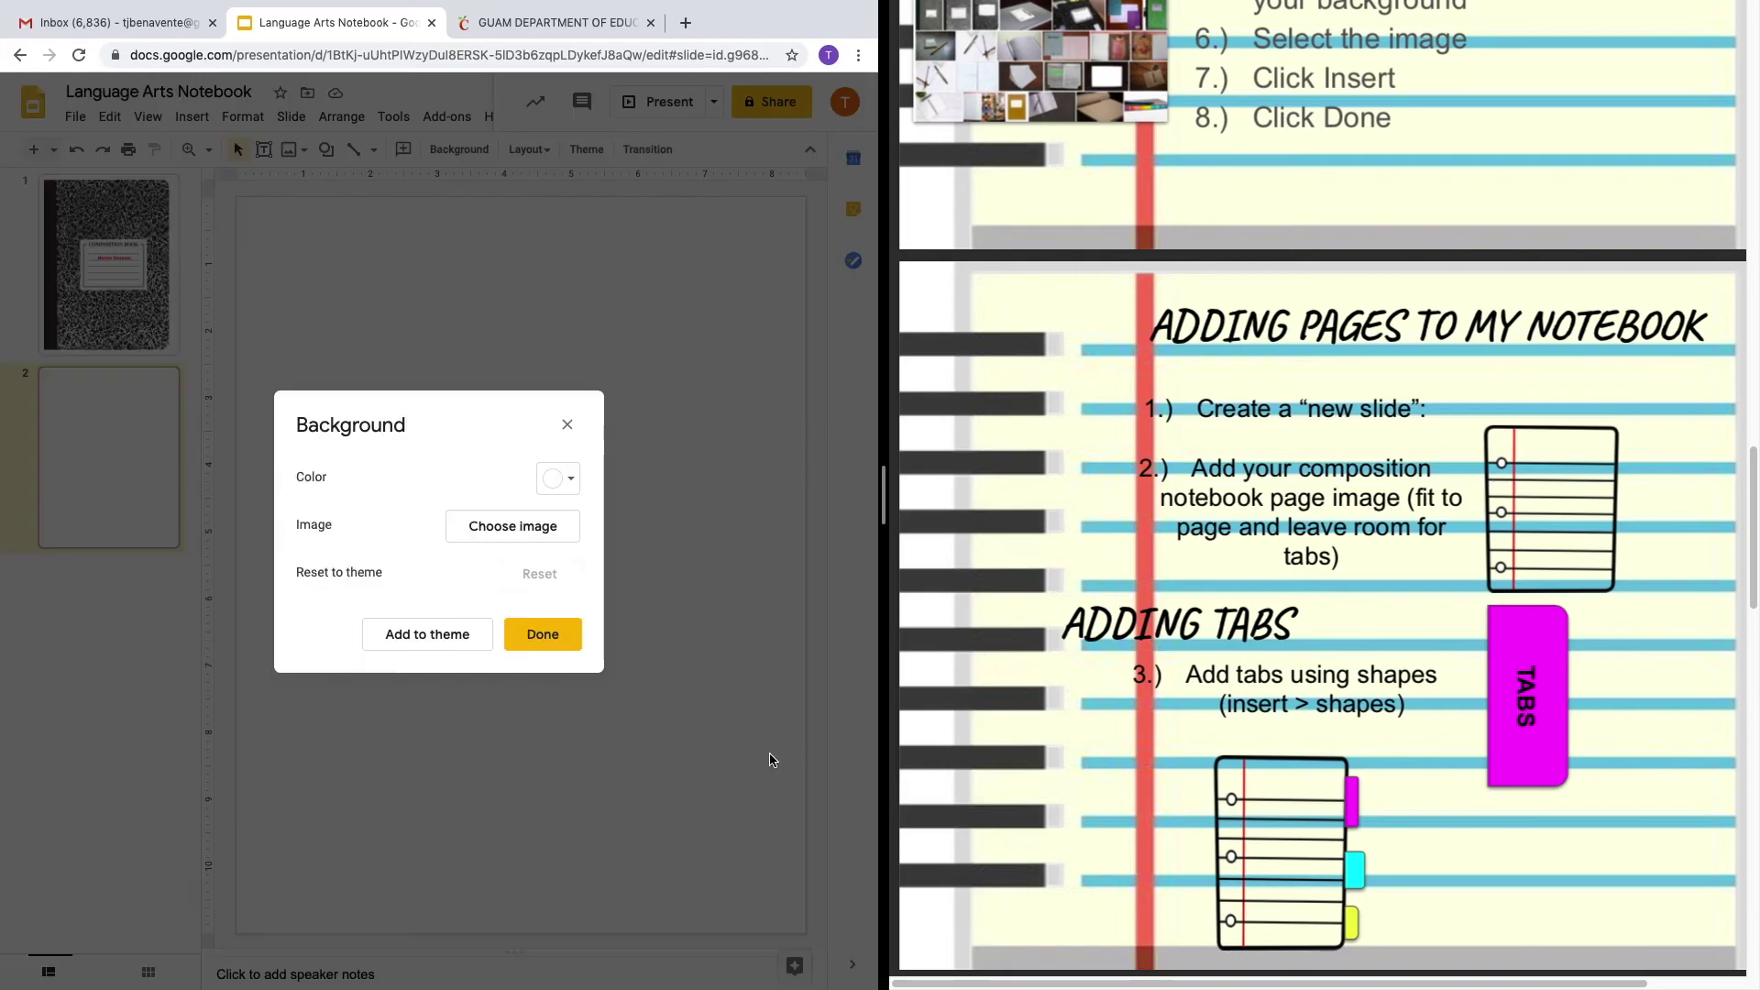
{"action": "left_click", "coordinate": [540, 637]}
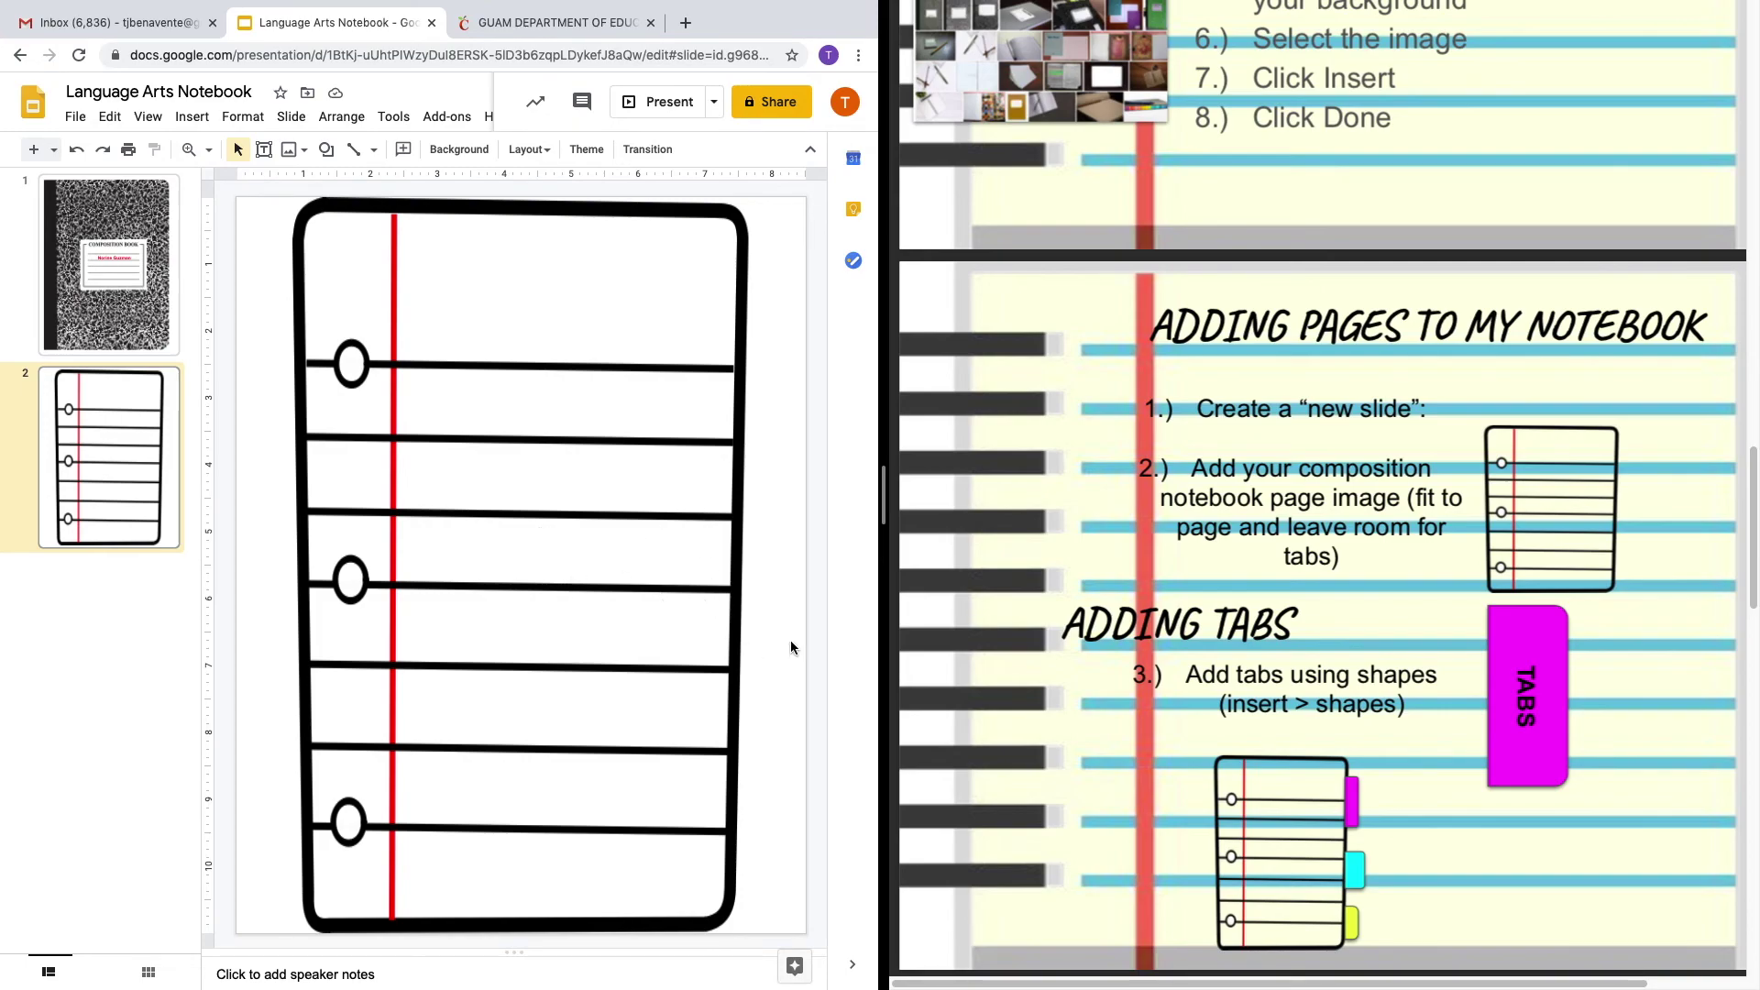
{"action": "scroll", "coordinate": [1123, 673], "scroll_direction": "down", "scroll_amount": 3}
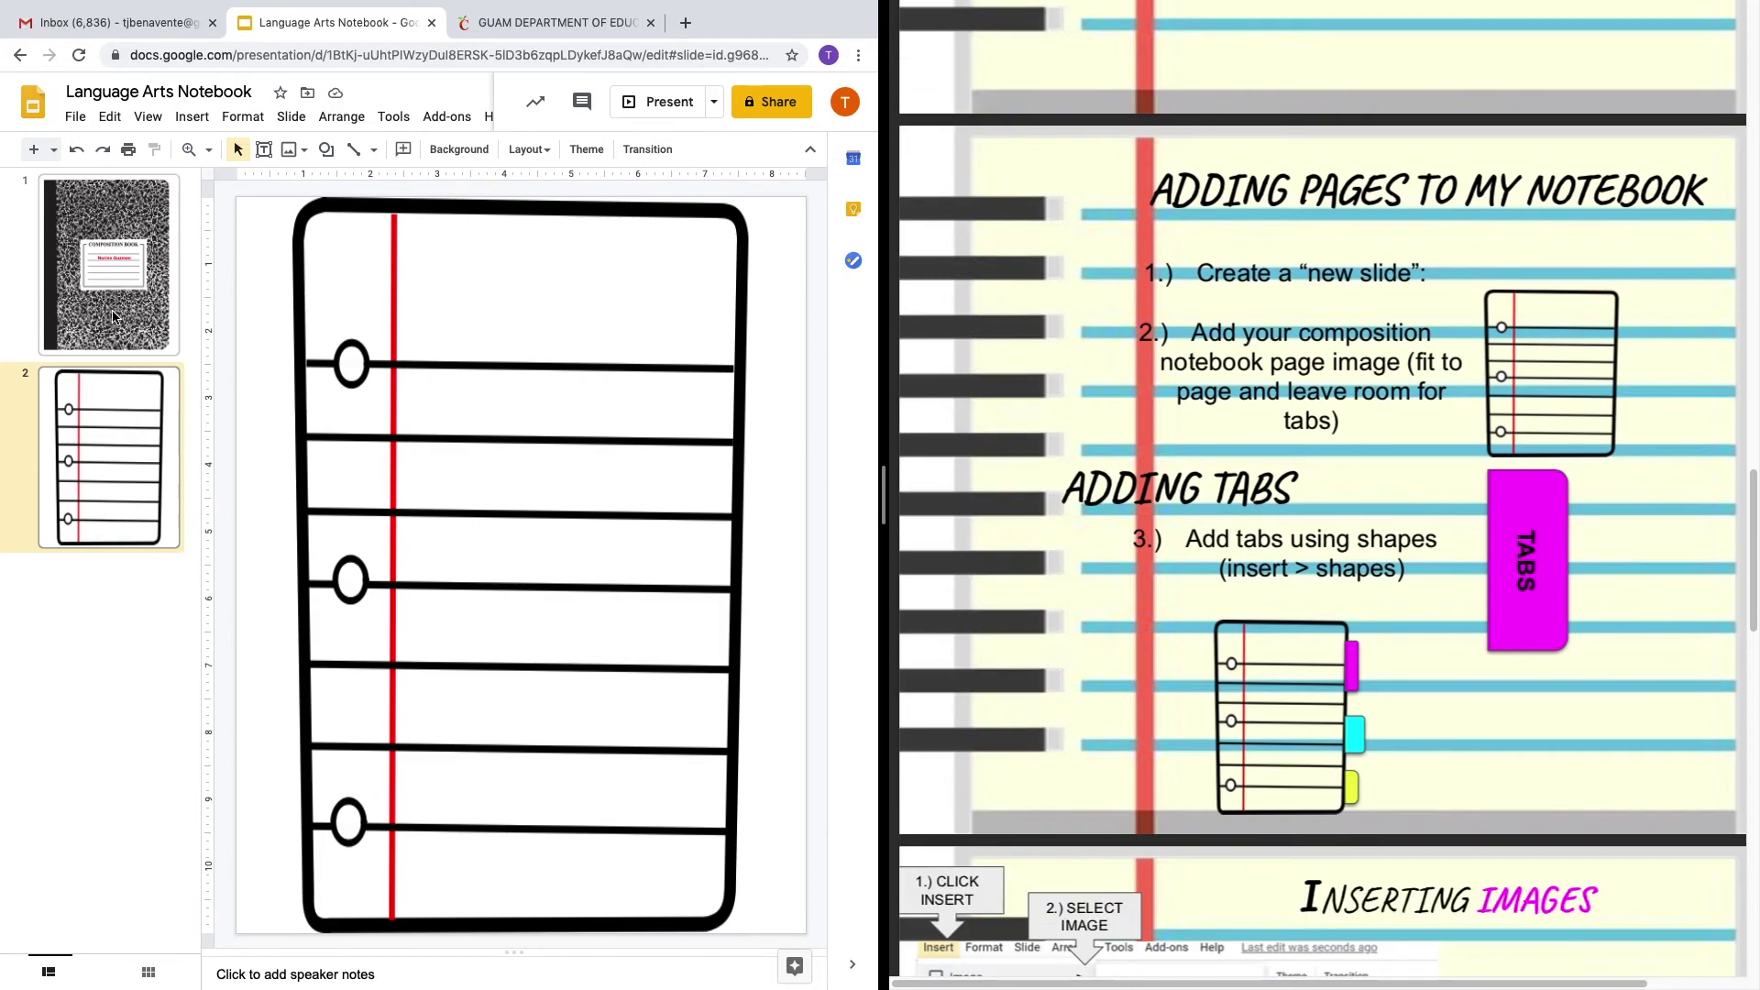
Draw a rounded-rectangle tab at the cover's top right, rotate it upright and narrow it.
{"action": "left_click", "coordinate": [113, 316]}
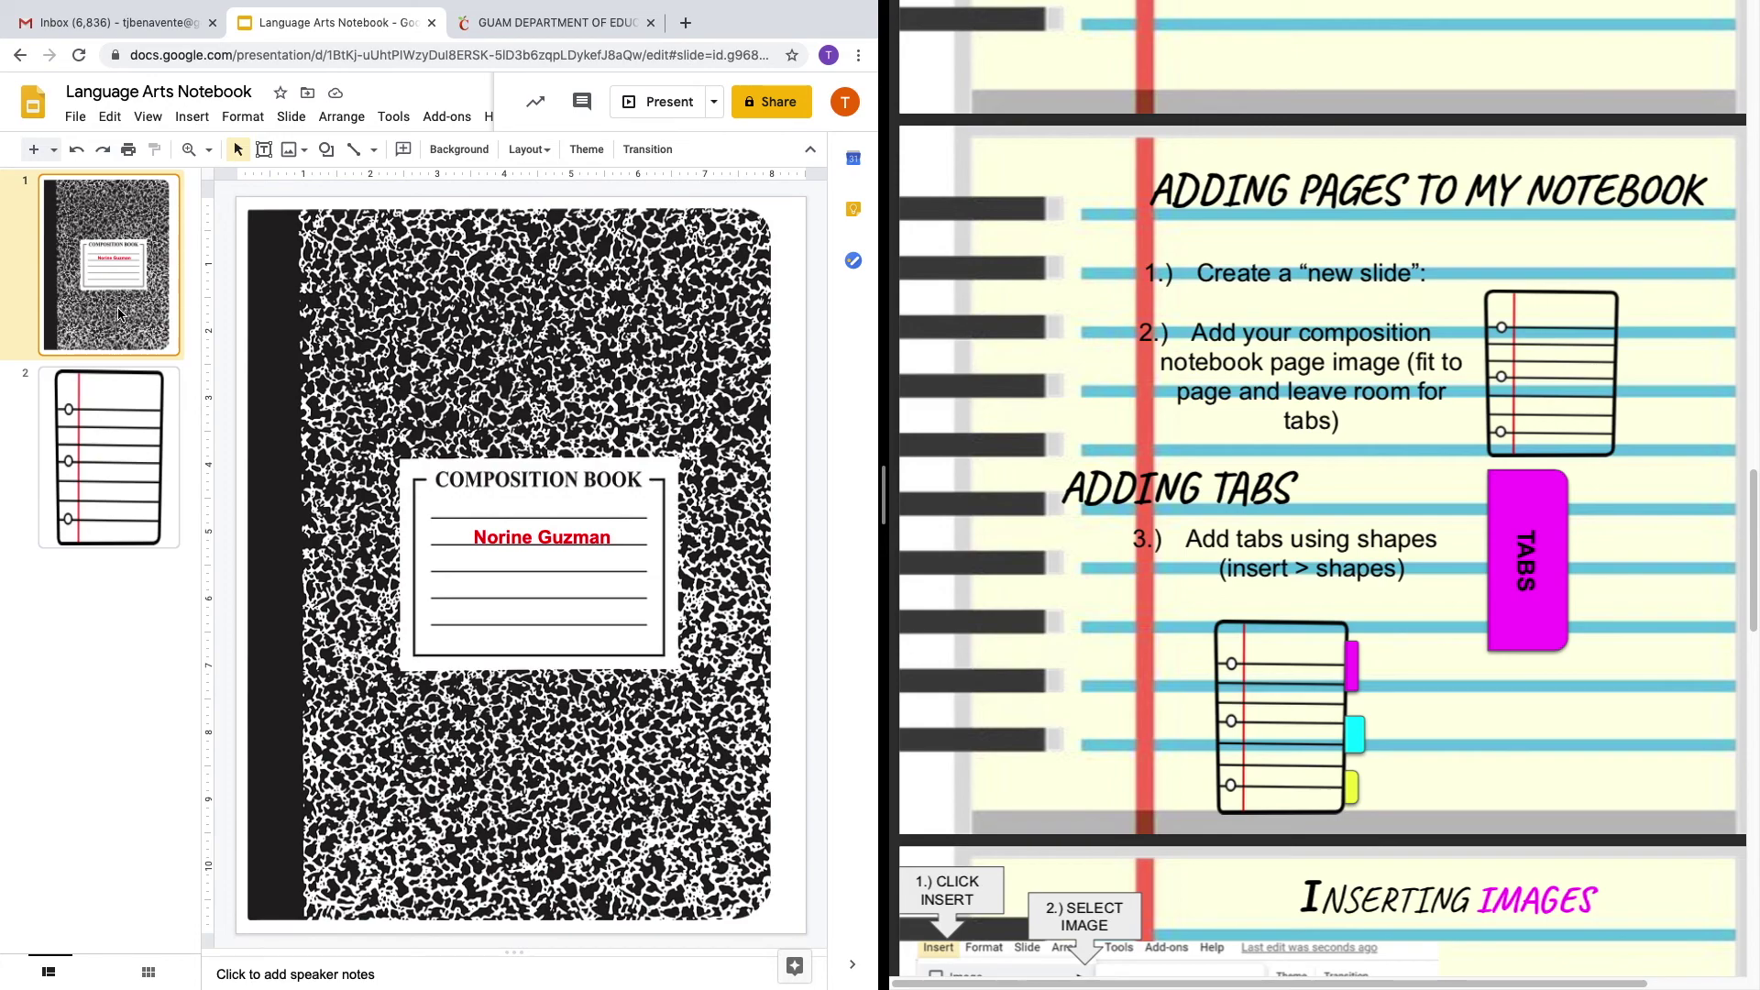
{"action": "left_click", "coordinate": [369, 308]}
{"action": "left_click", "coordinate": [809, 371]}
{"action": "left_click", "coordinate": [194, 116]}
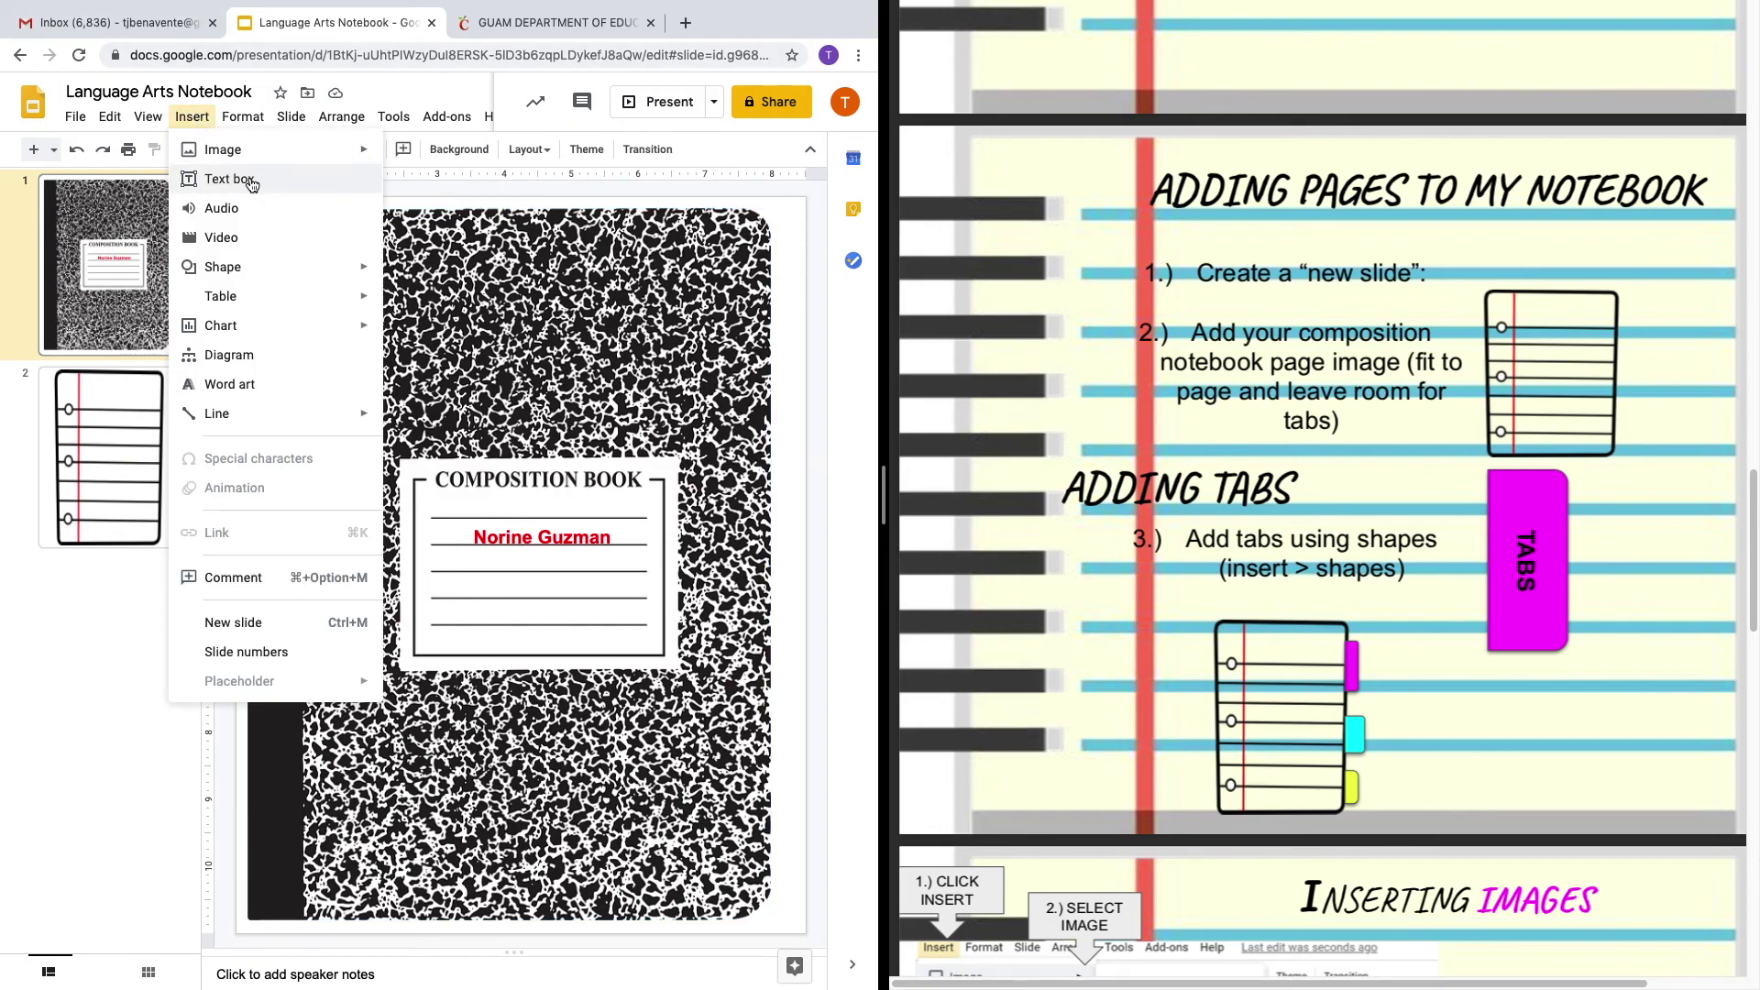
{"action": "mouse_move", "coordinate": [280, 268]}
{"action": "mouse_move", "coordinate": [434, 279]}
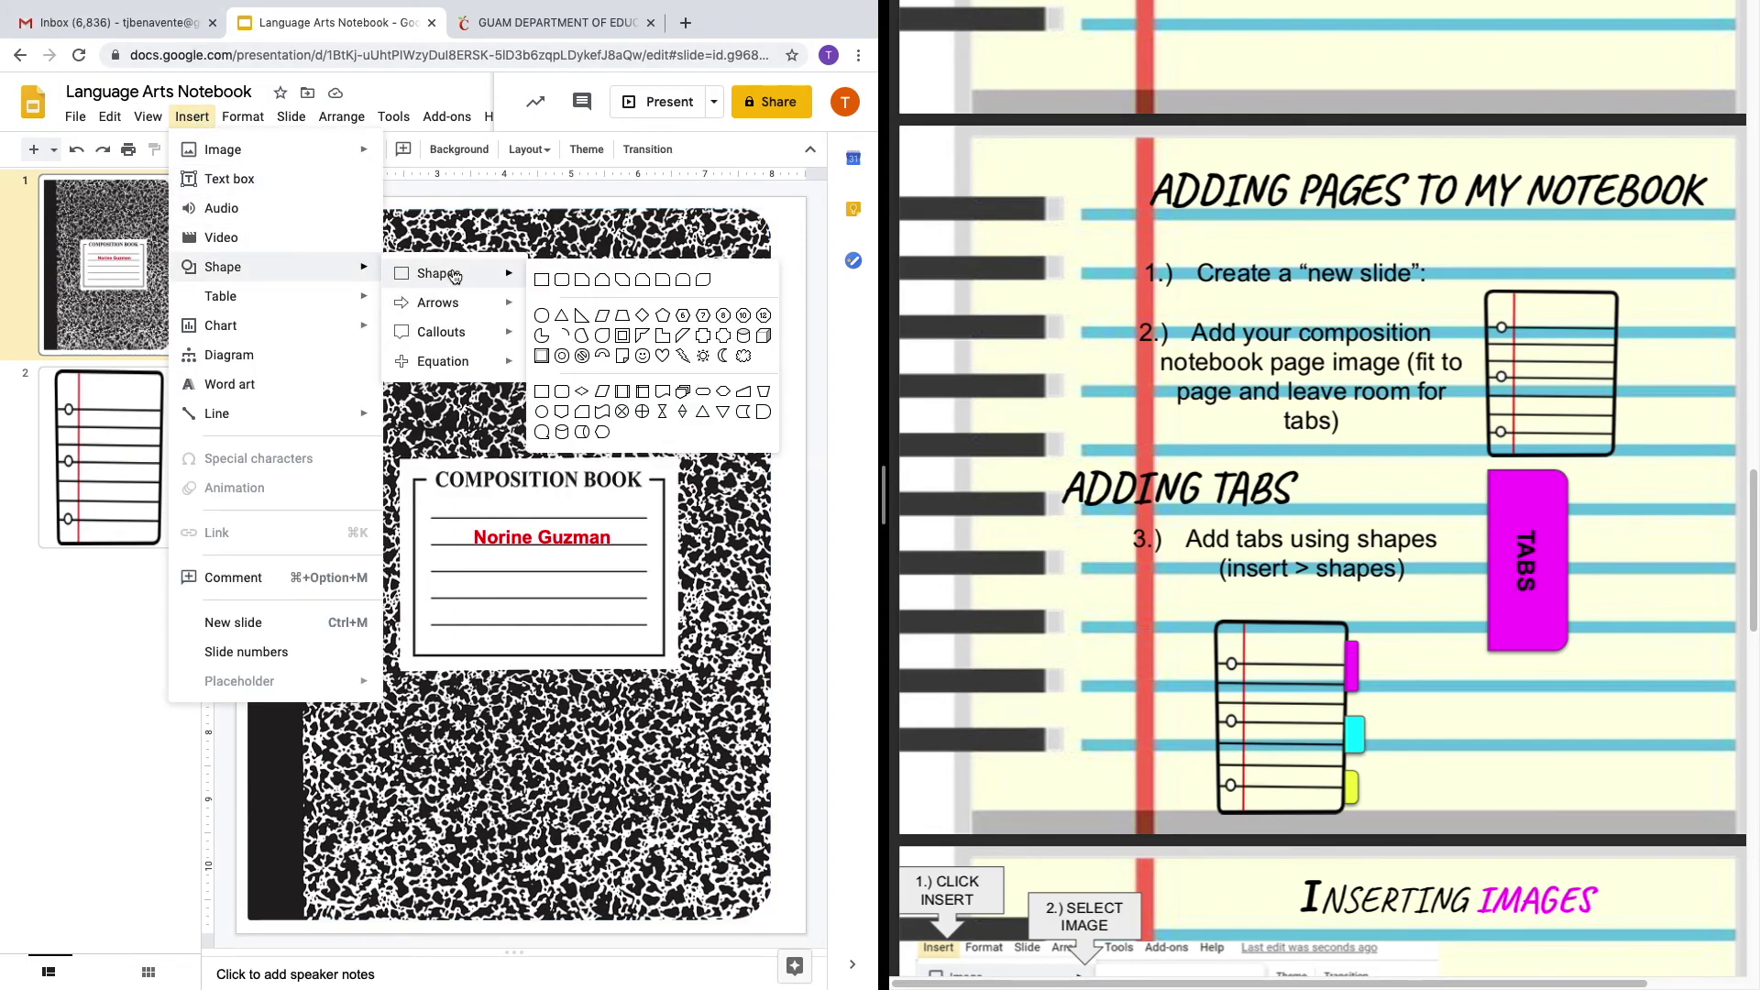
{"action": "left_click", "coordinate": [684, 281]}
{"action": "left_click_drag", "start_coordinate": [674, 282], "coordinate": [814, 320]}
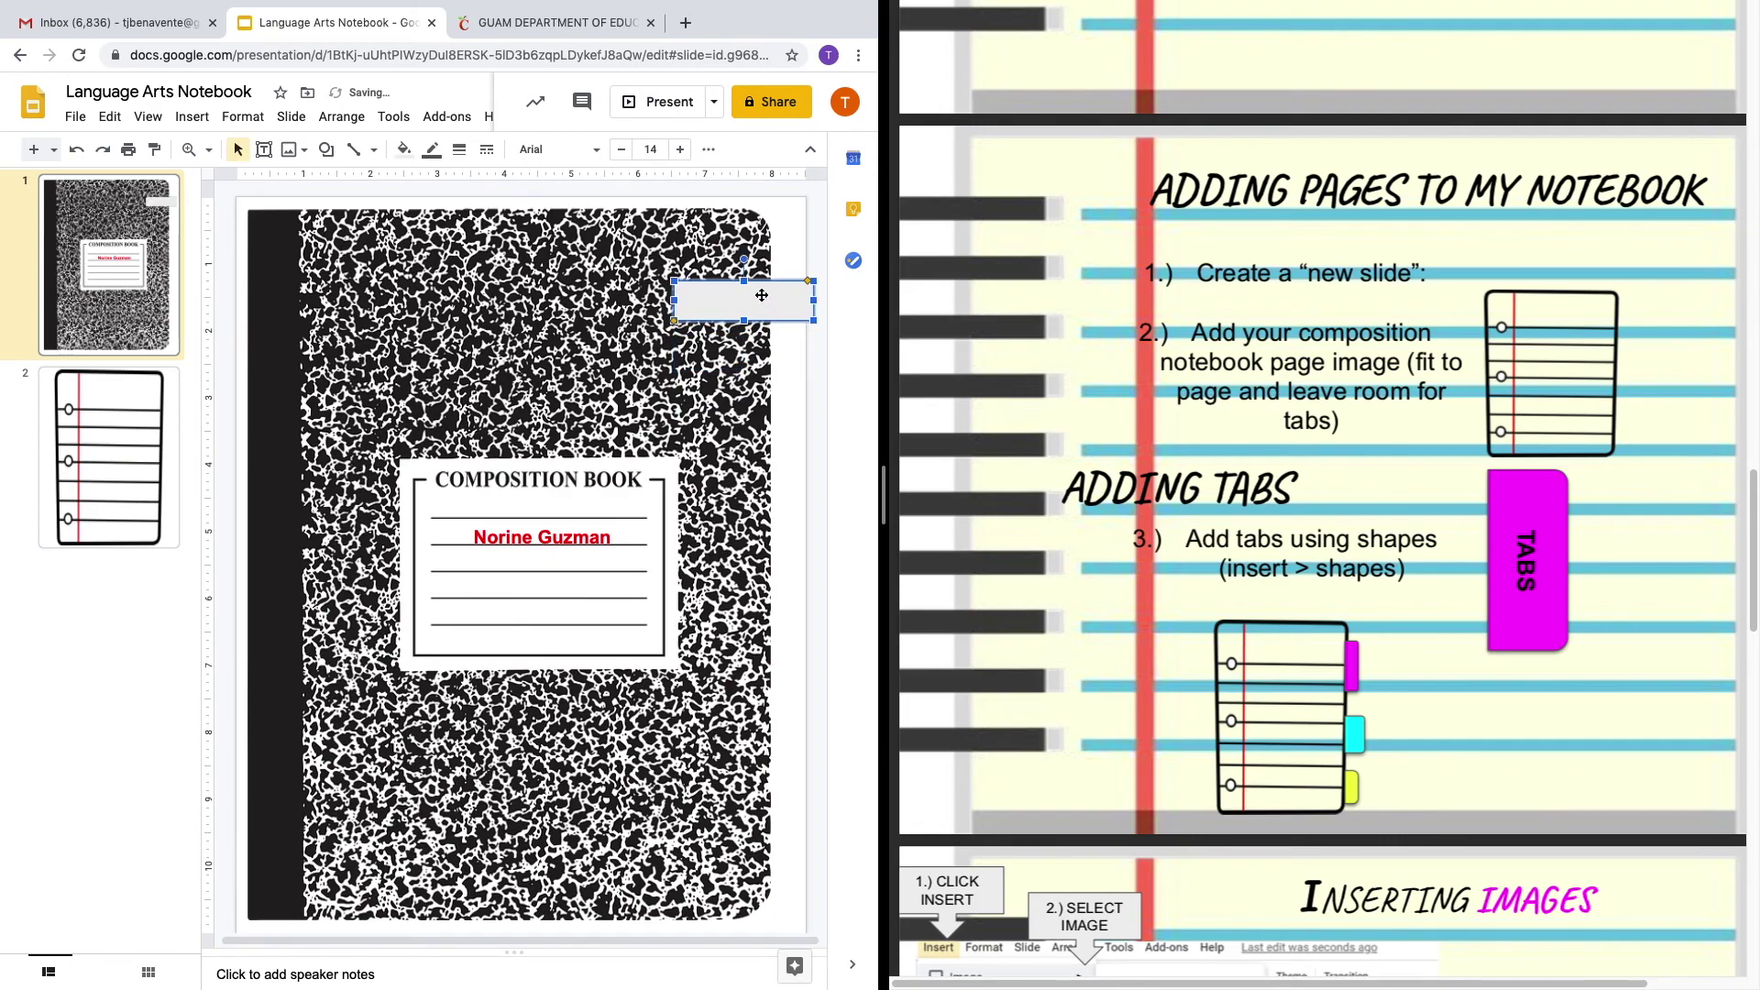
{"action": "left_click_drag", "start_coordinate": [743, 259], "coordinate": [795, 322]}
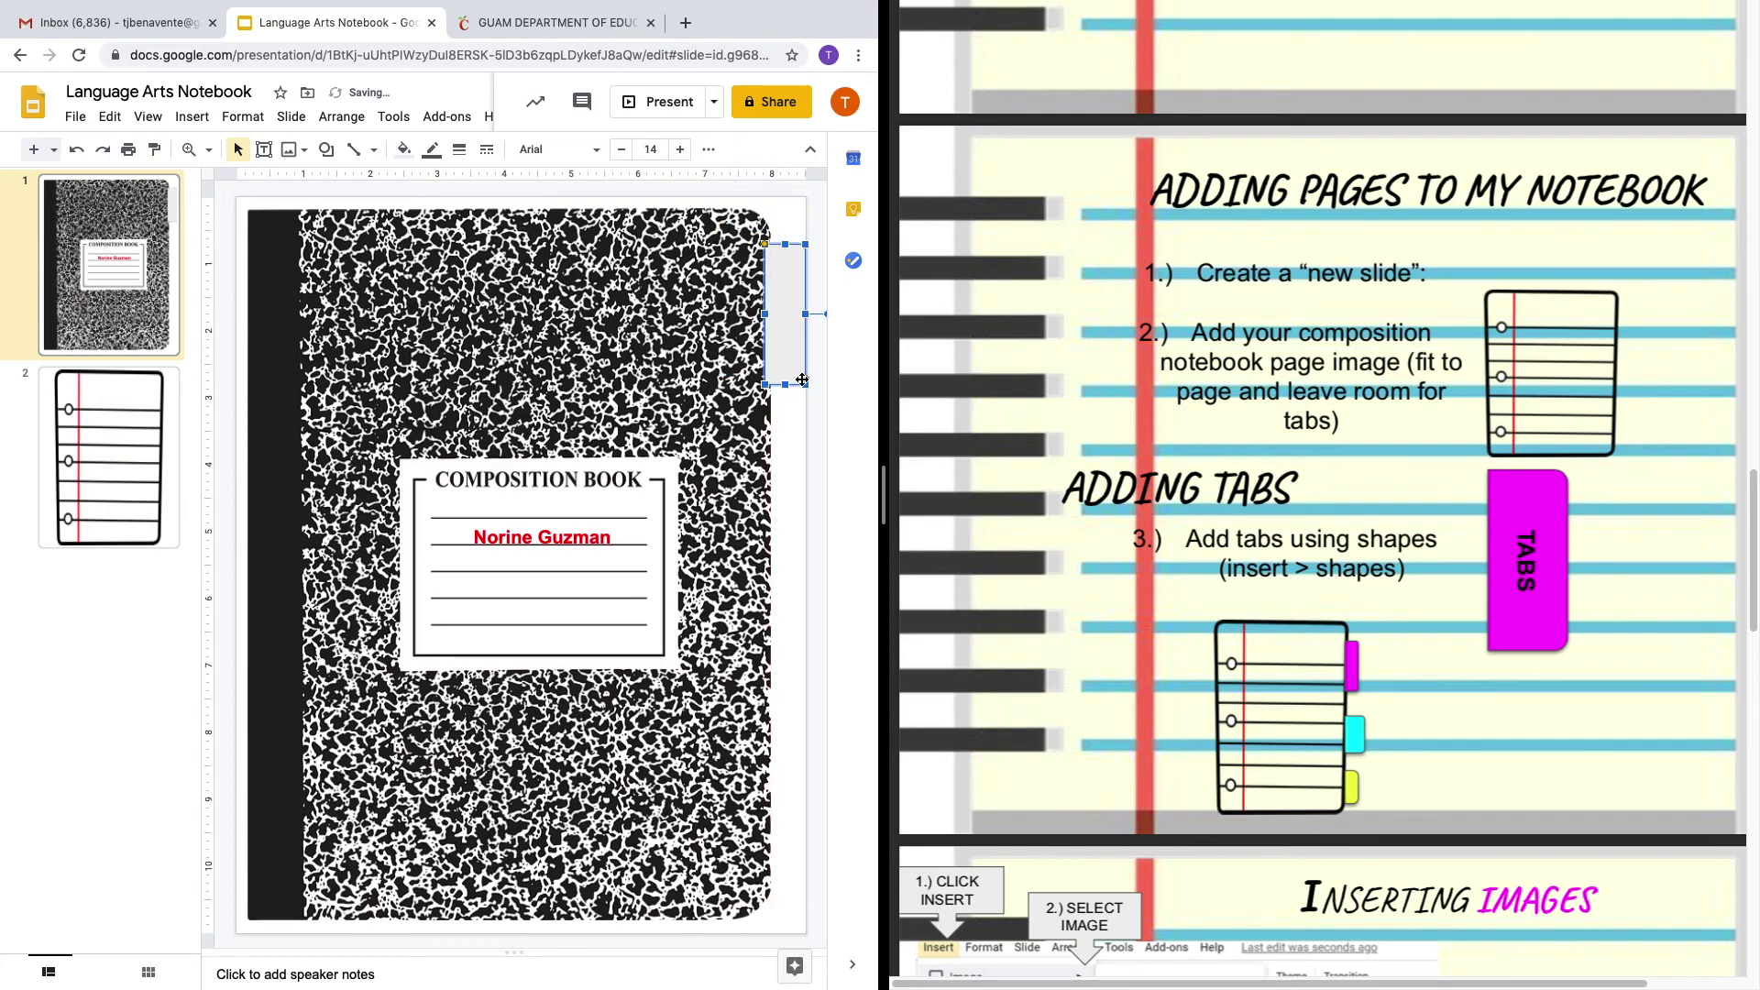
{"action": "left_click_drag", "start_coordinate": [805, 385], "coordinate": [797, 384]}
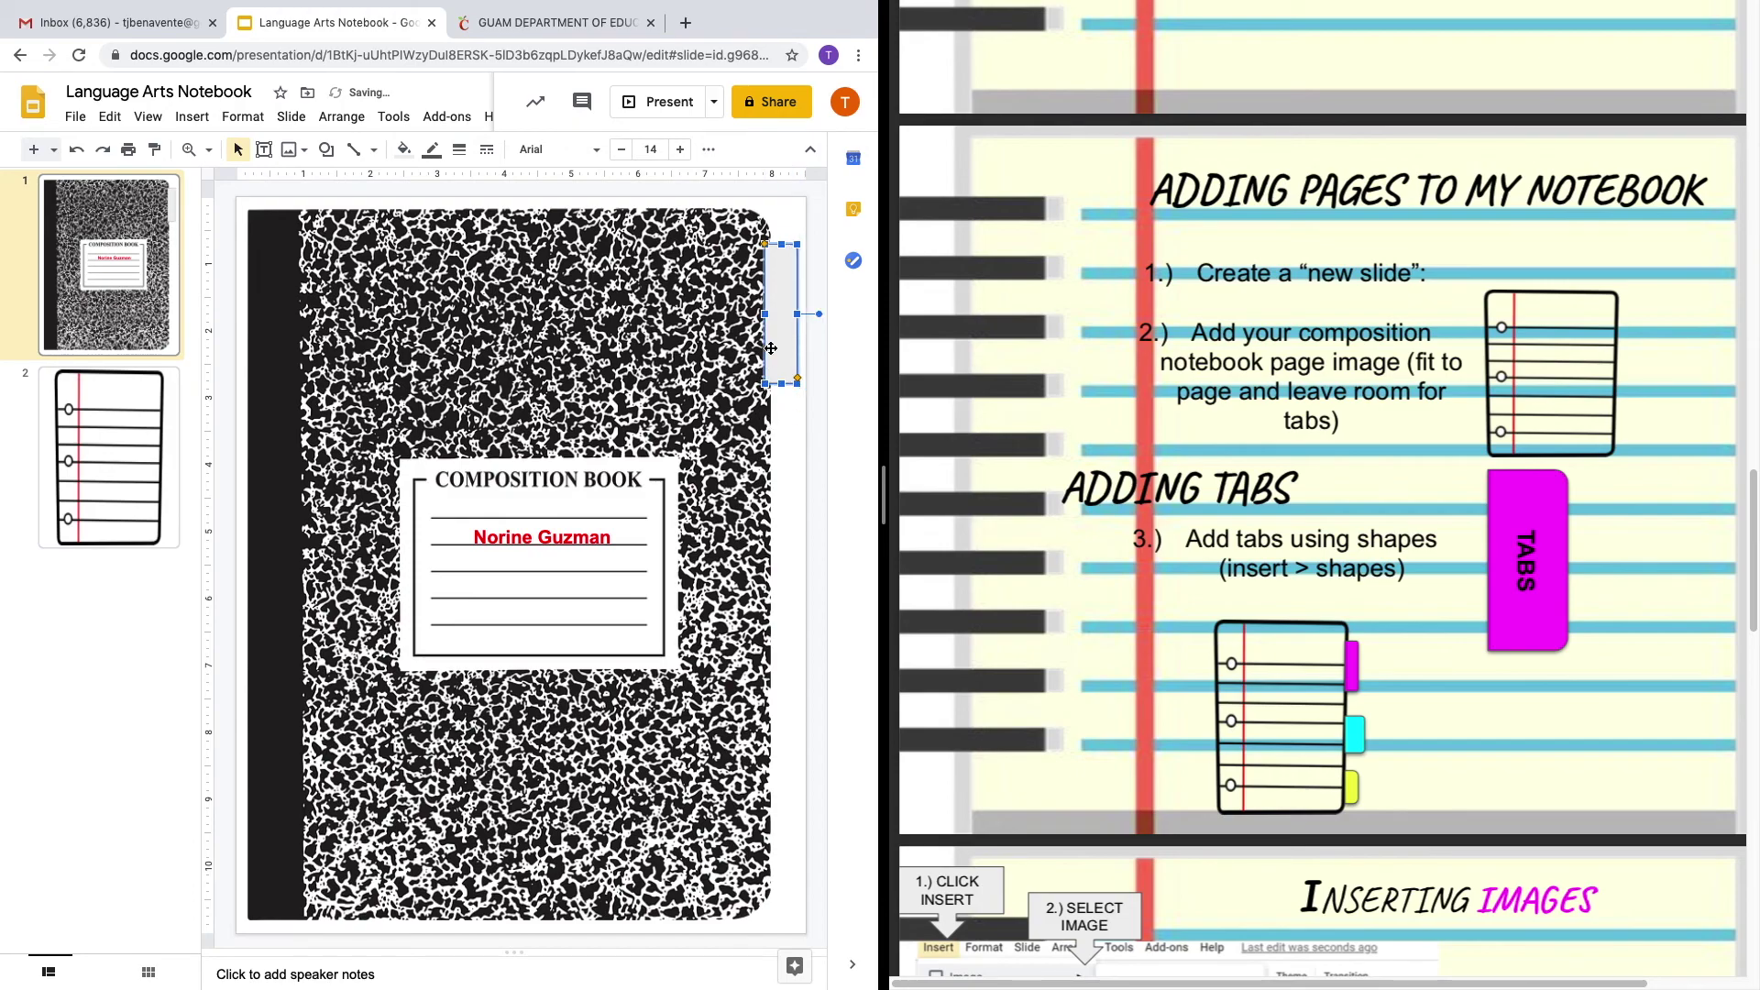
Fill the tab magenta and type its Journals label.
{"action": "left_click", "coordinate": [787, 293]}
{"action": "left_click", "coordinate": [413, 160]}
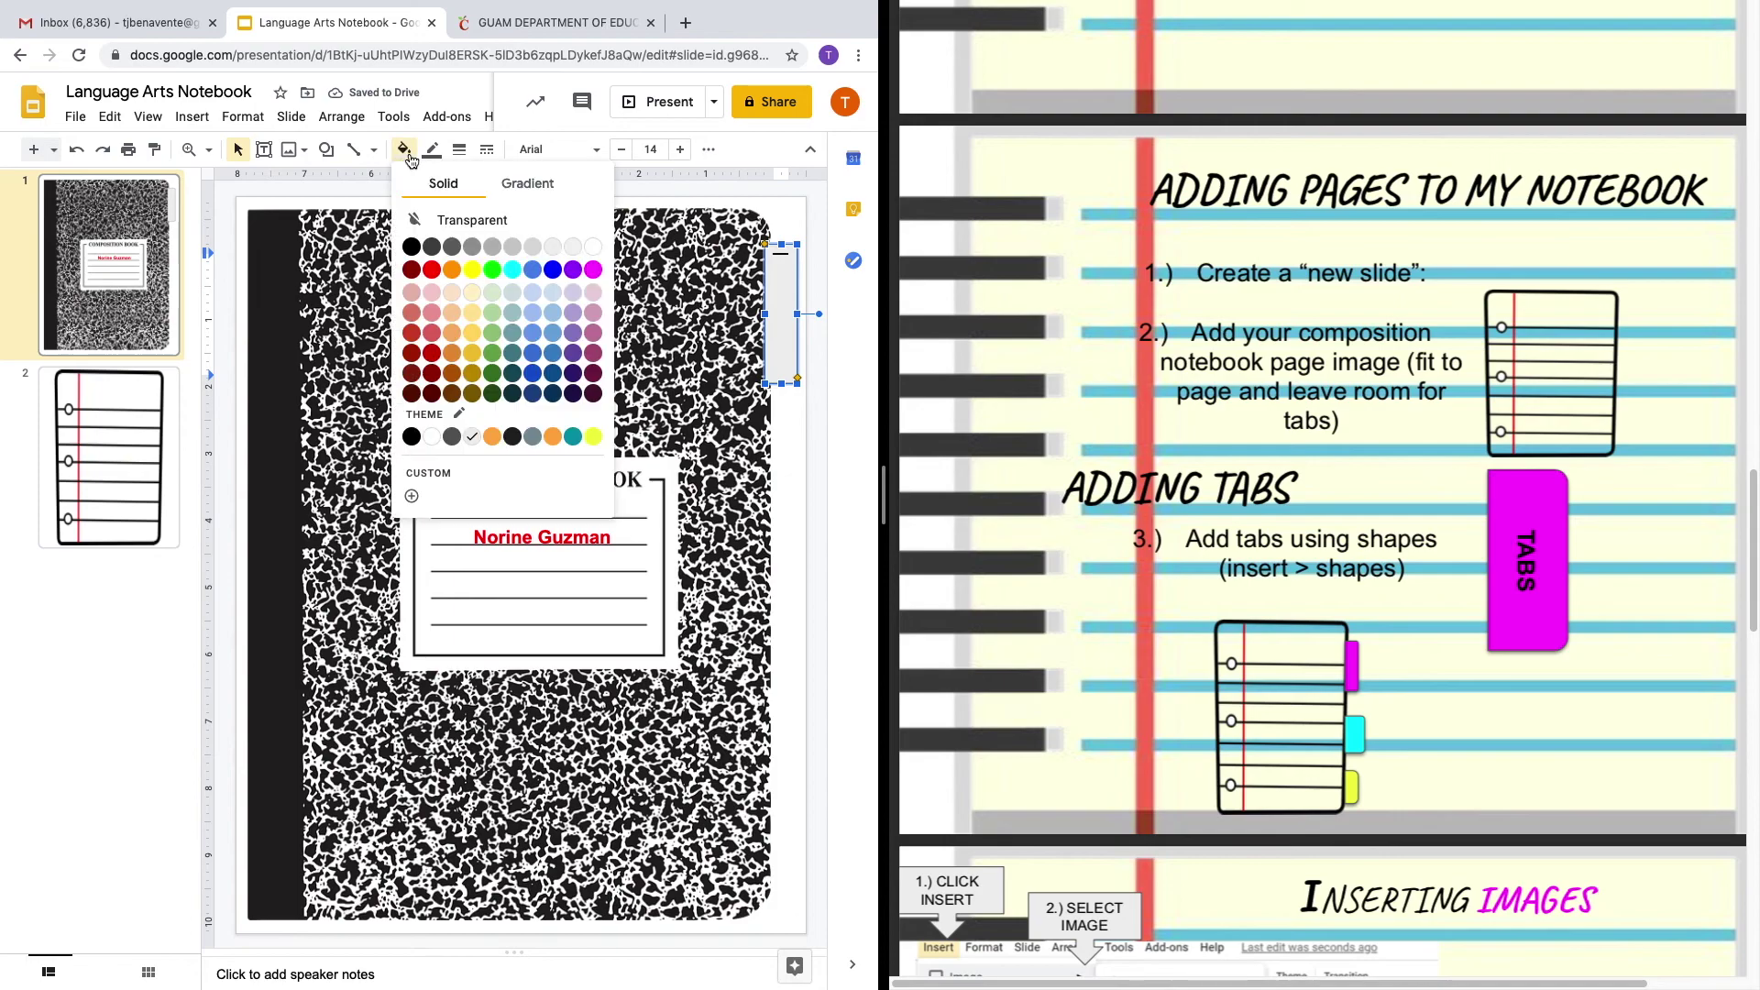
{"action": "left_click", "coordinate": [605, 280]}
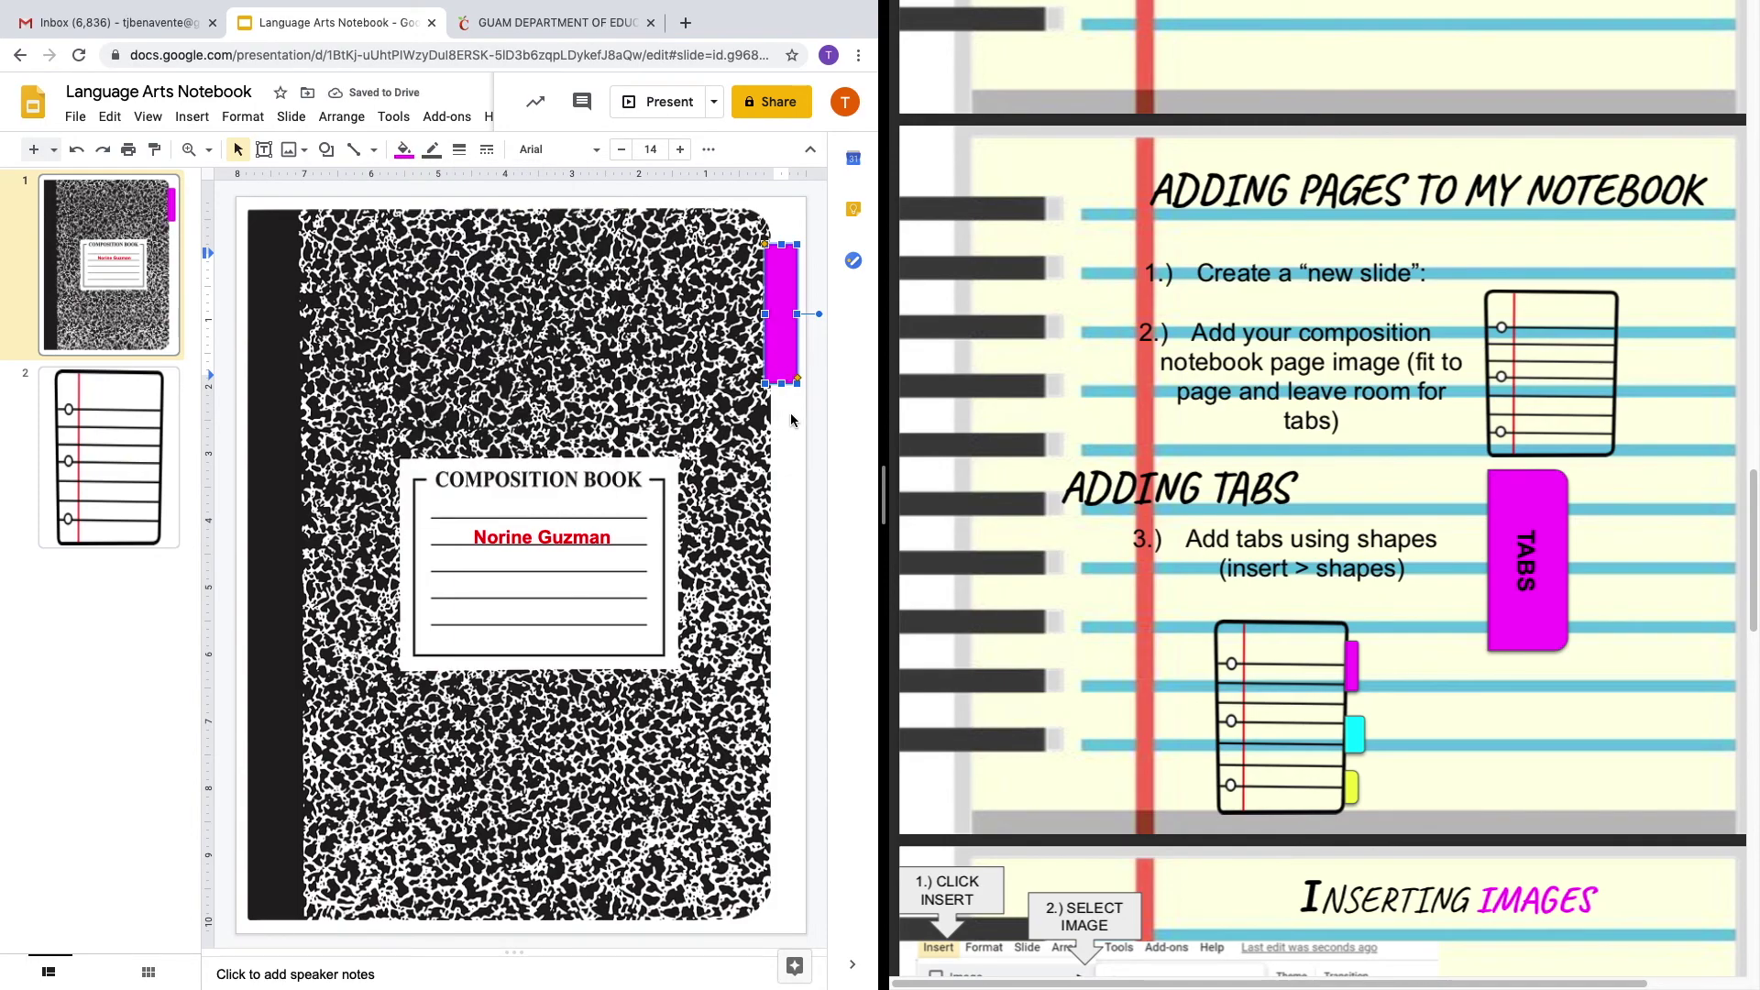
{"action": "type", "text": "R"}
{"action": "type", "text": "ou"}
{"action": "type", "text": "rnals"}
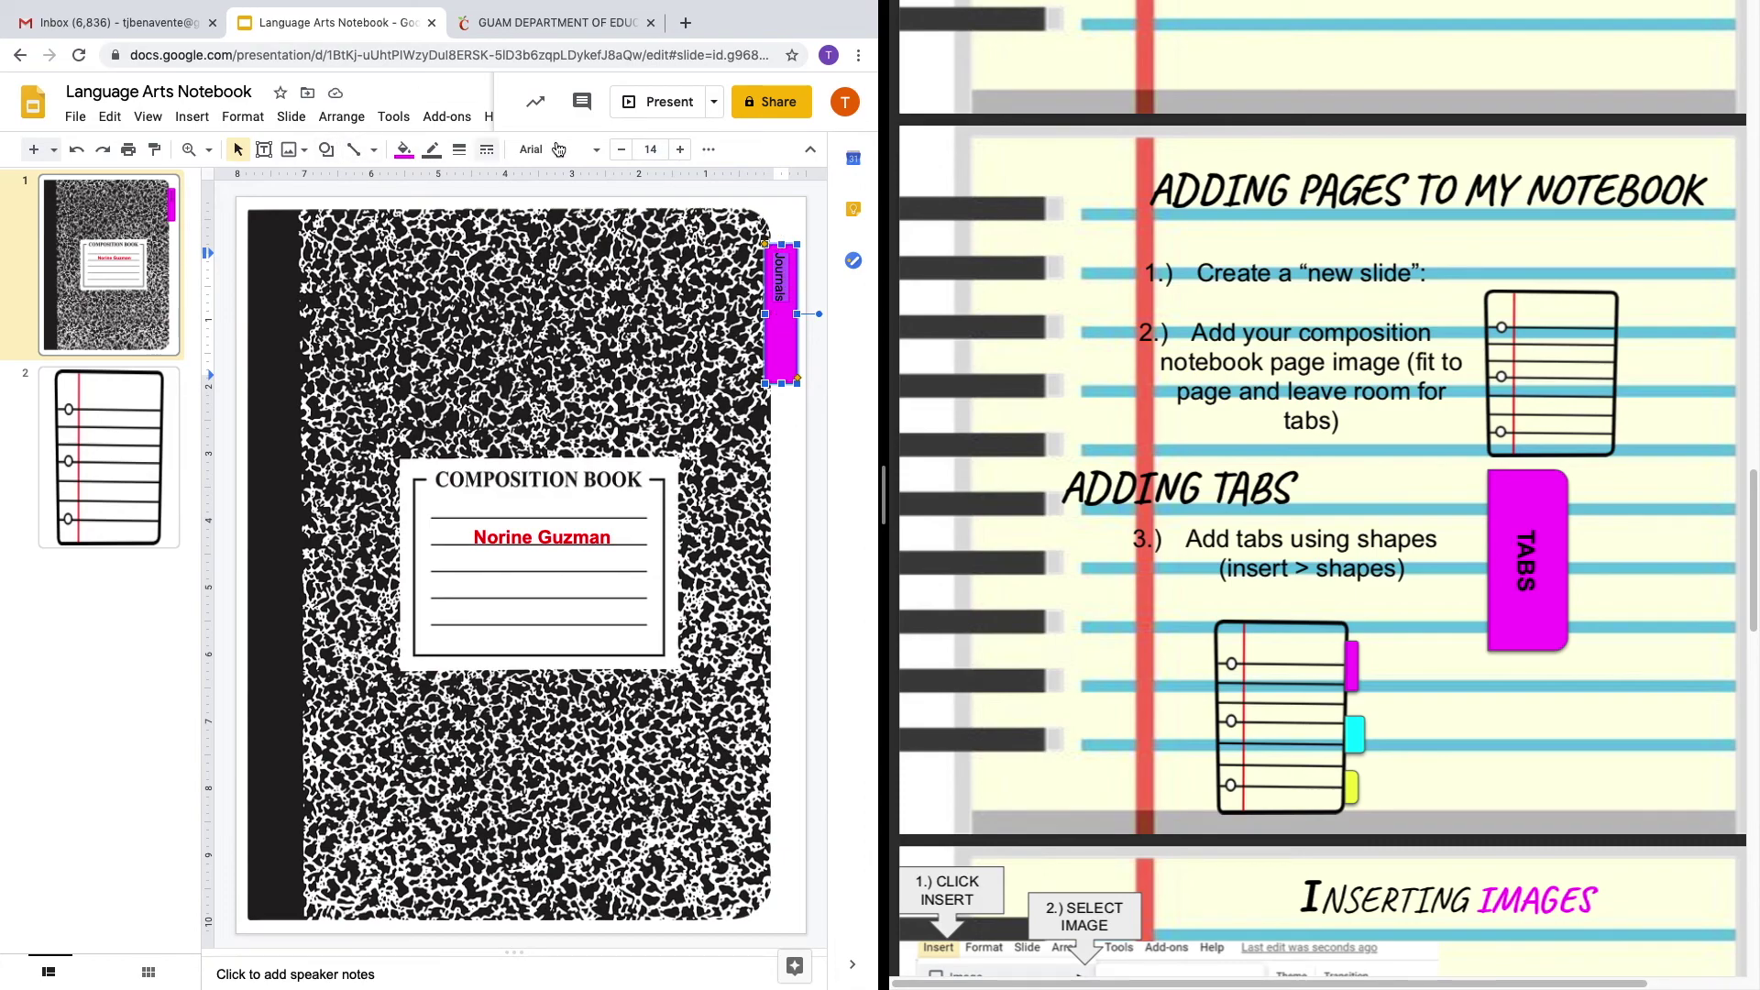
Centre the Journals label and enlarge it to 25 pt.
{"action": "left_click", "coordinate": [709, 149]}
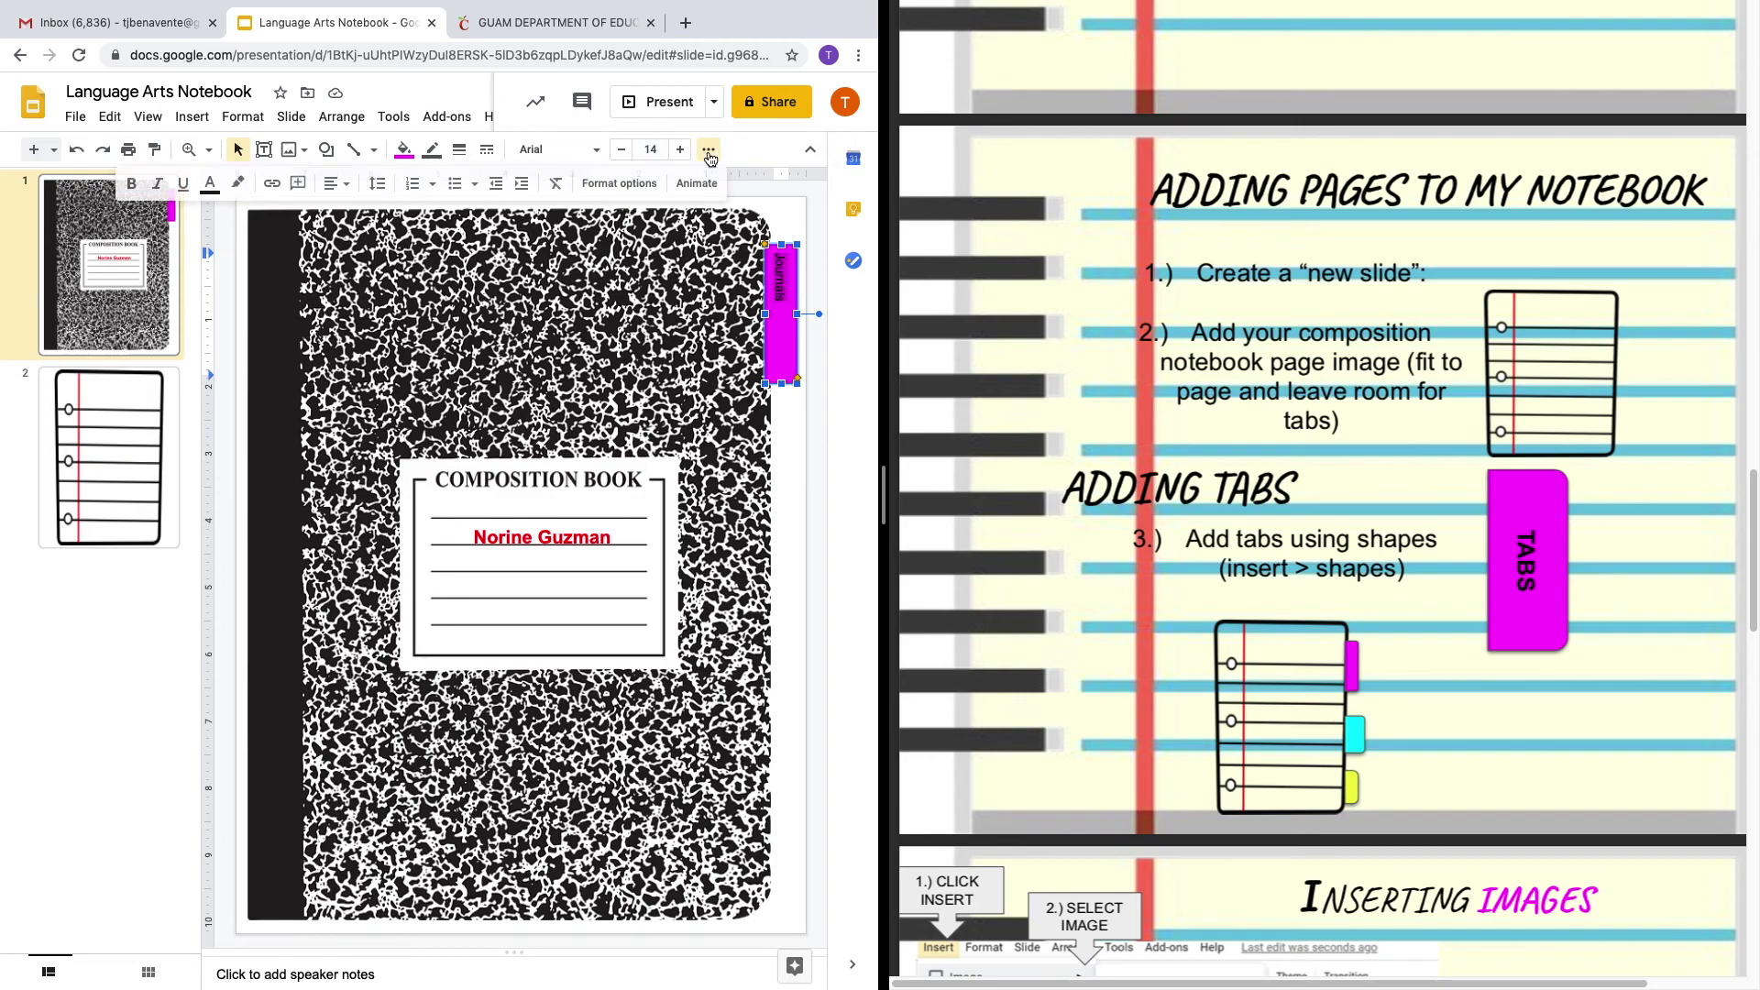
{"action": "left_click", "coordinate": [345, 188]}
{"action": "left_click", "coordinate": [362, 220]}
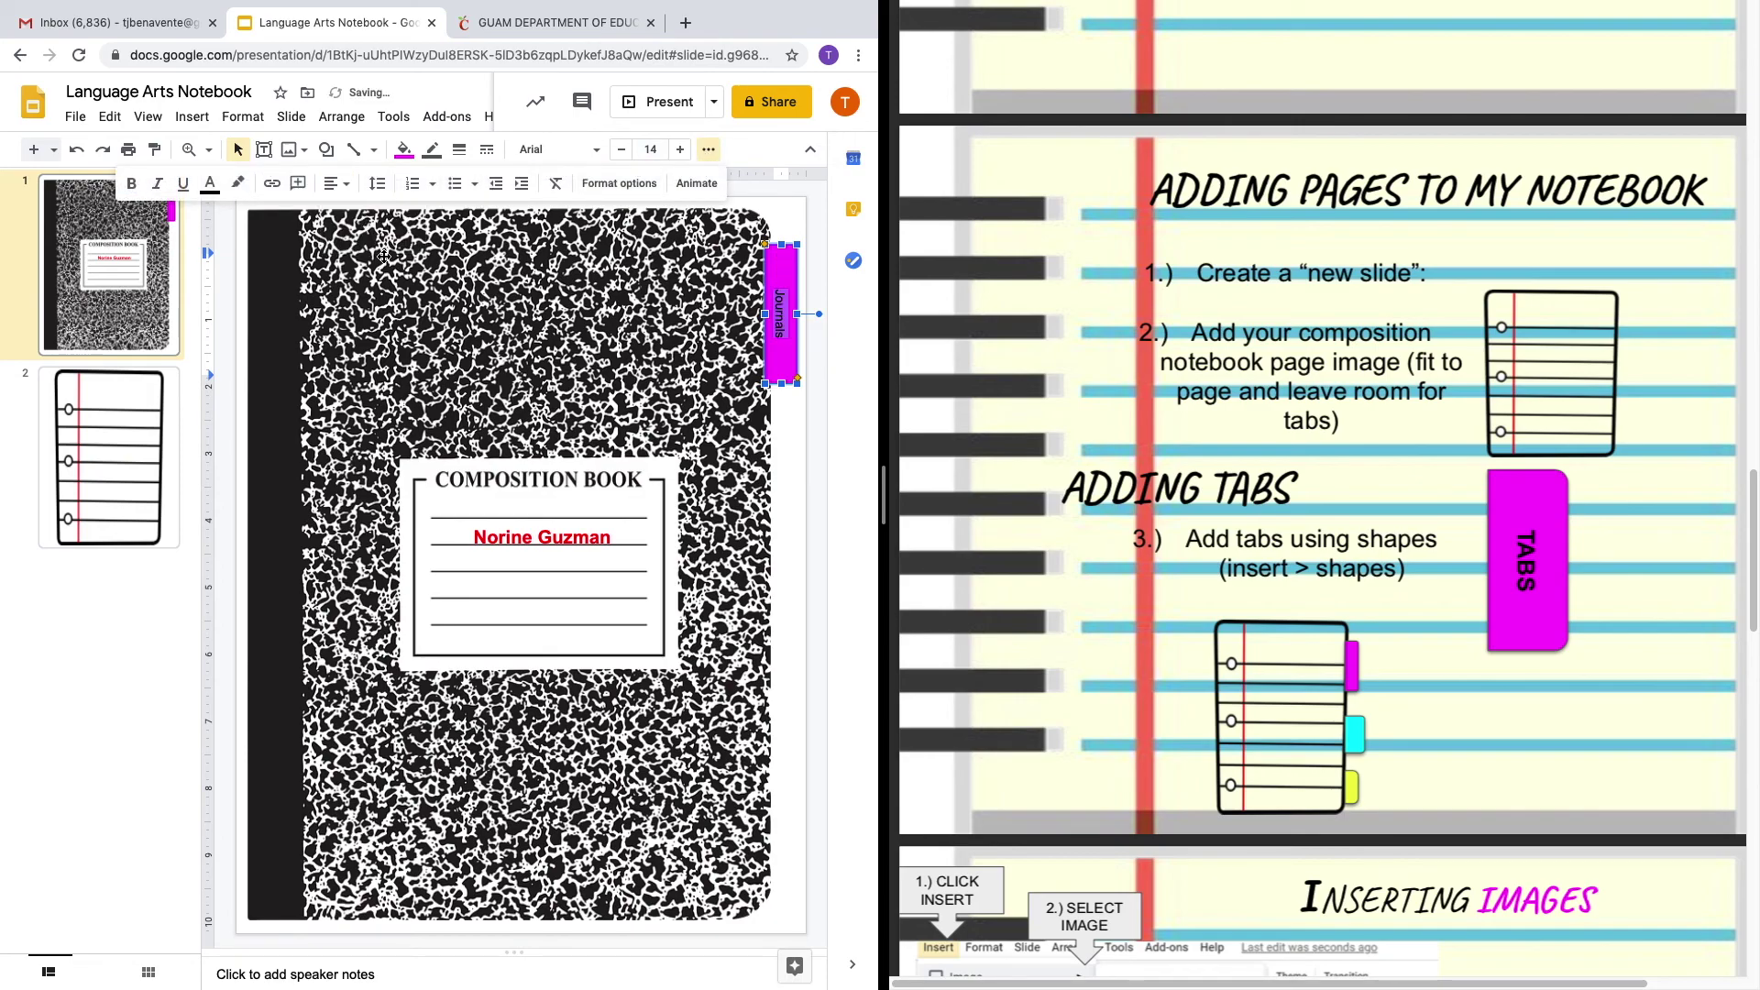
{"action": "left_click", "coordinate": [679, 152]}
{"action": "left_click", "coordinate": [679, 152]}
{"action": "left_click", "coordinate": [679, 153]}
{"action": "left_click", "coordinate": [679, 152]}
{"action": "left_click", "coordinate": [680, 152]}
{"action": "left_click", "coordinate": [679, 152]}
{"action": "left_click", "coordinate": [679, 152]}
{"action": "left_click", "coordinate": [679, 153]}
{"action": "left_click", "coordinate": [680, 152]}
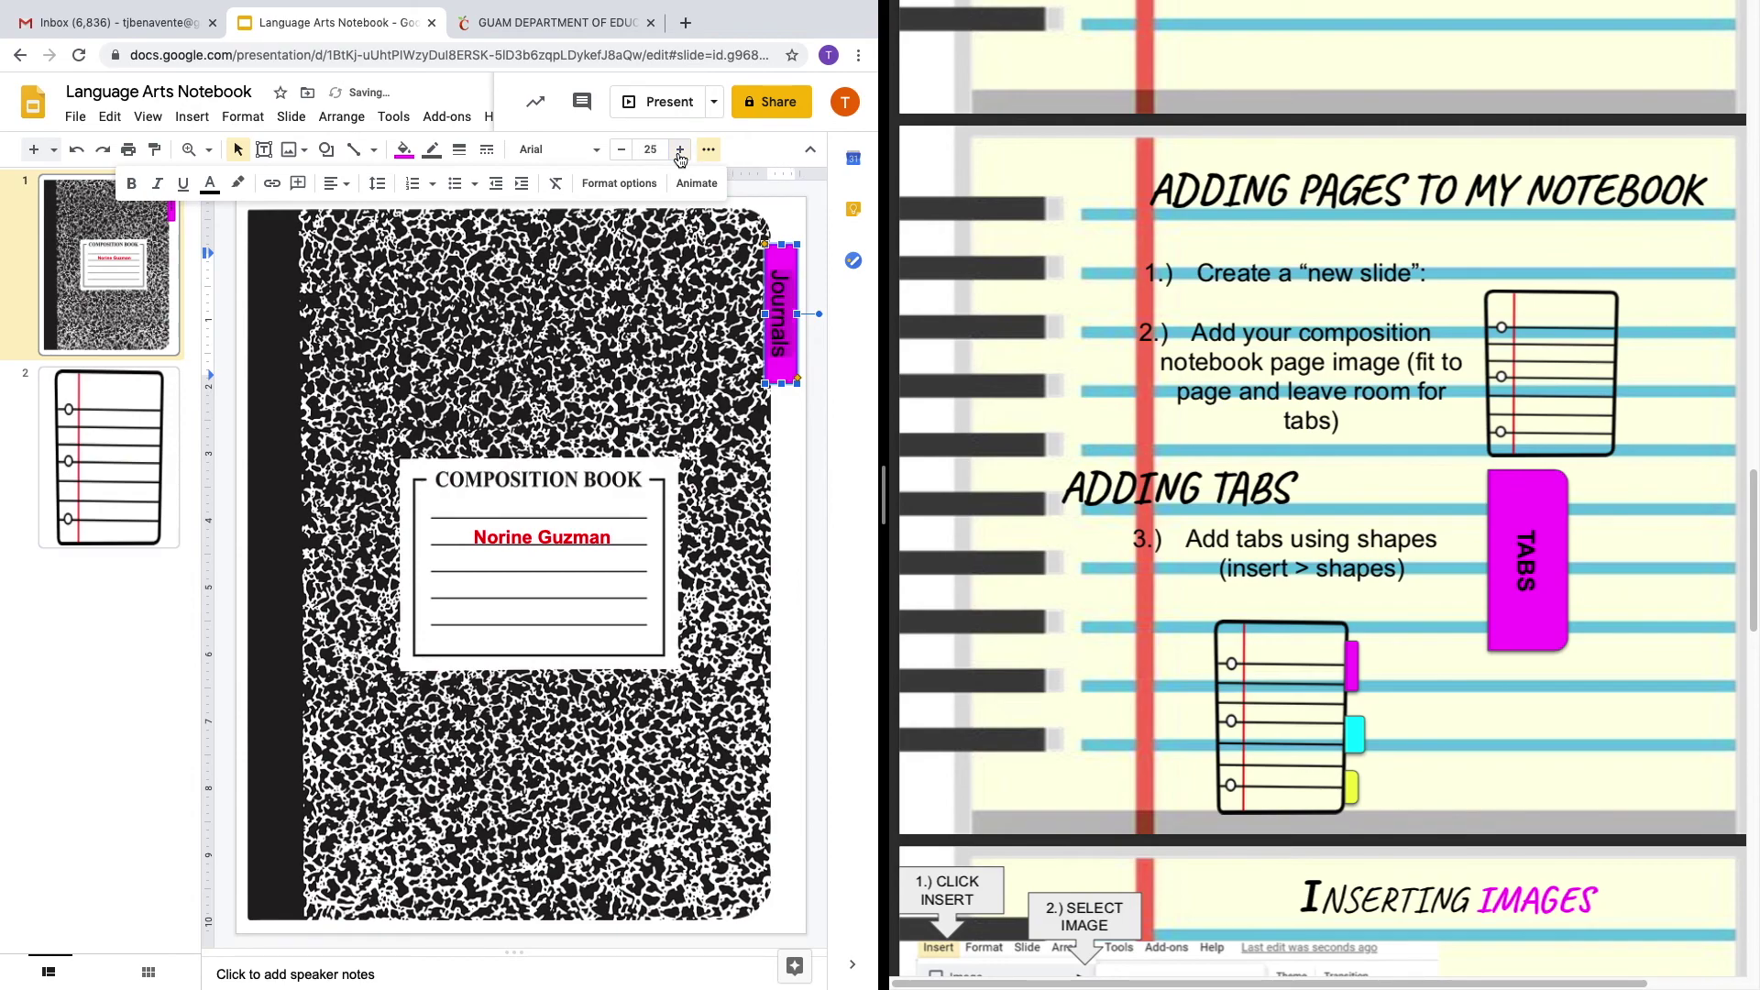
Nudge the Journals tab slightly to the right.
{"action": "left_click", "coordinate": [814, 539]}
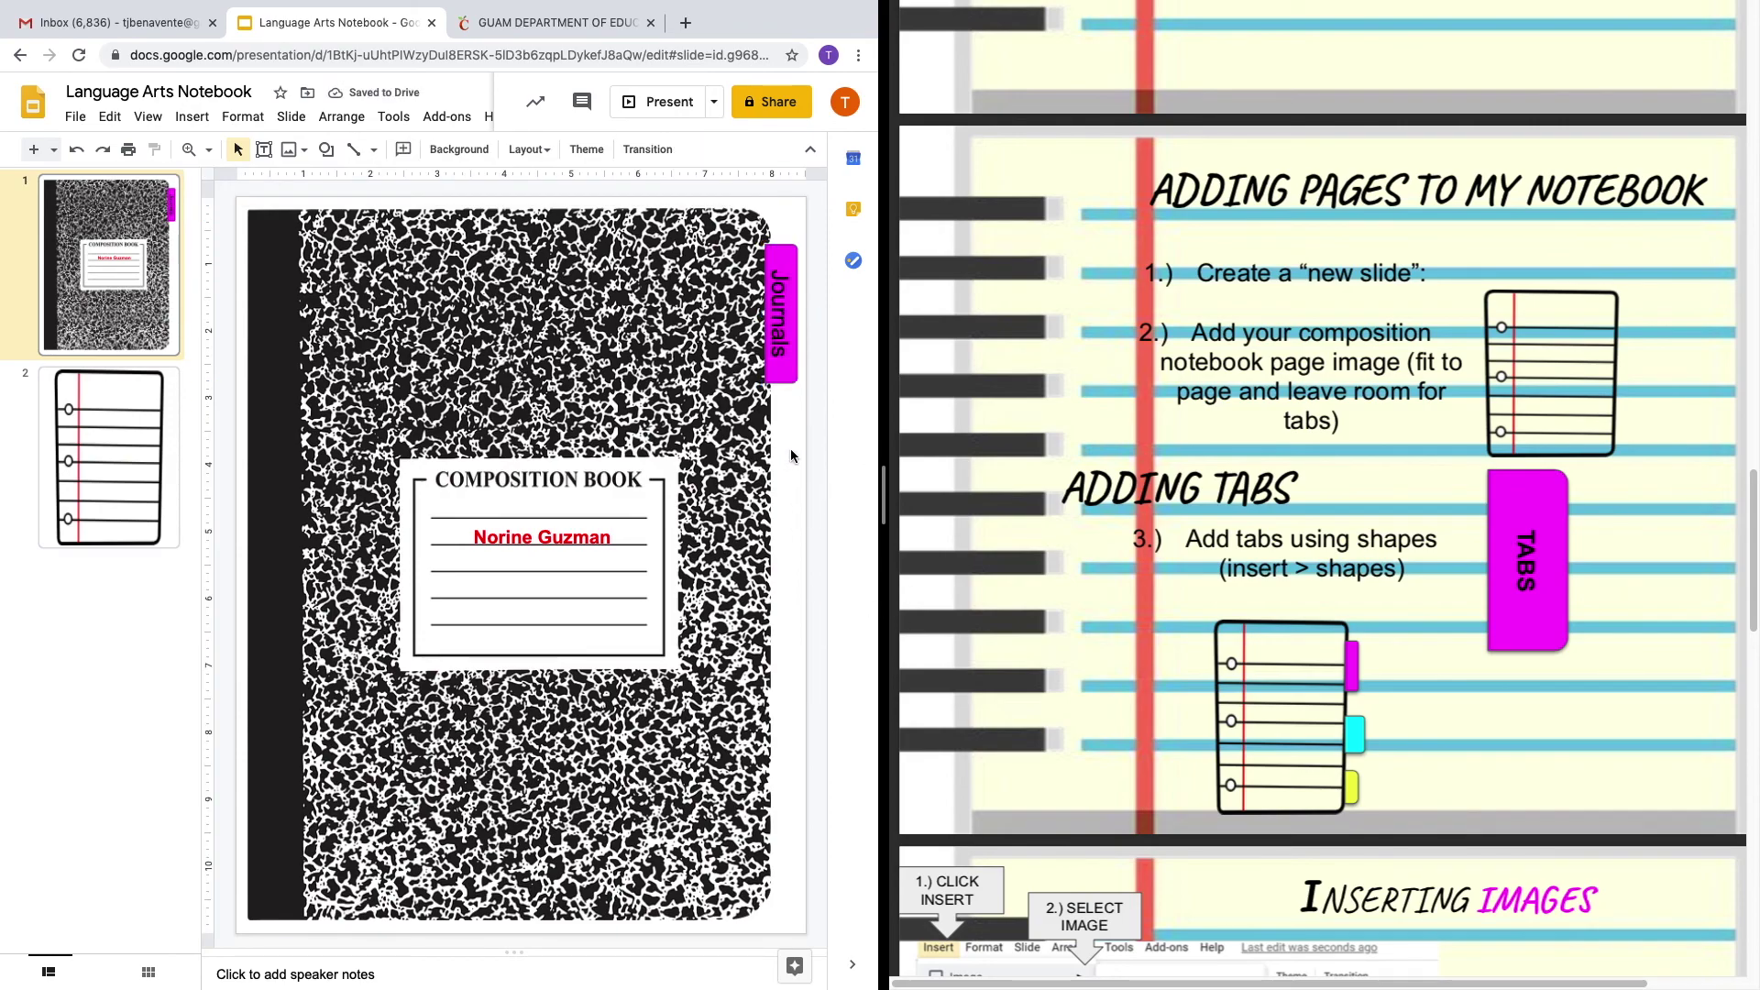
{"action": "left_click", "coordinate": [789, 349]}
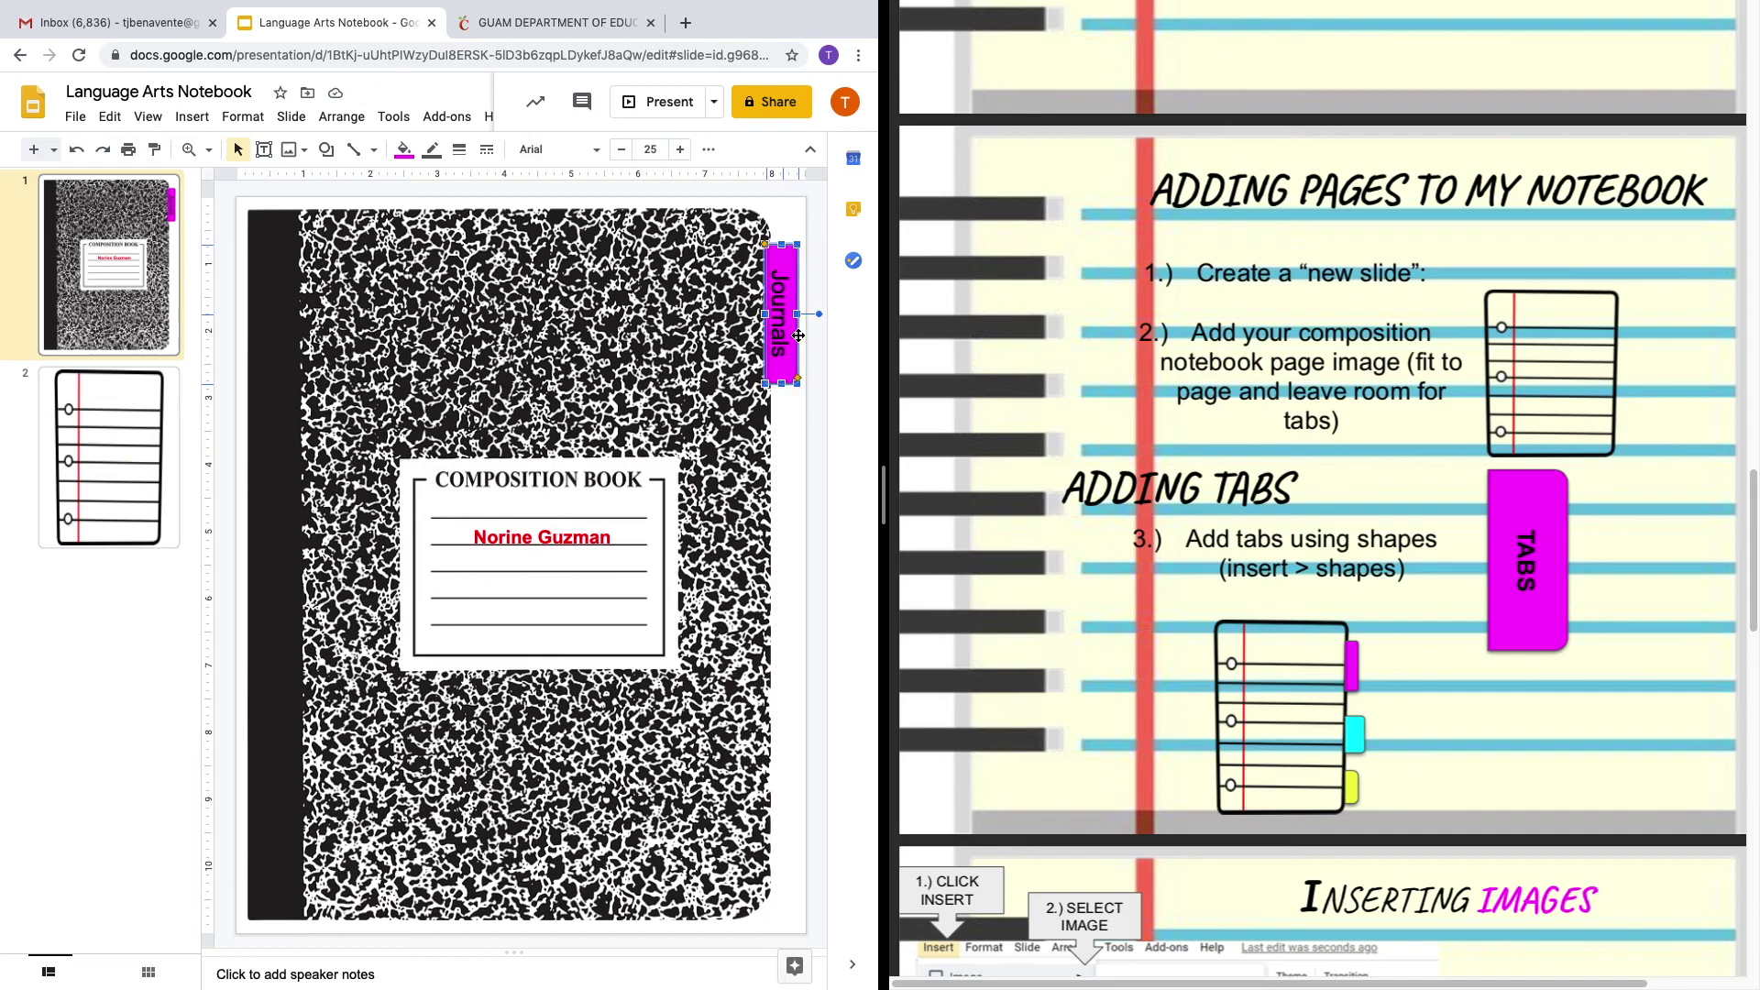
{"action": "left_click", "coordinate": [794, 404]}
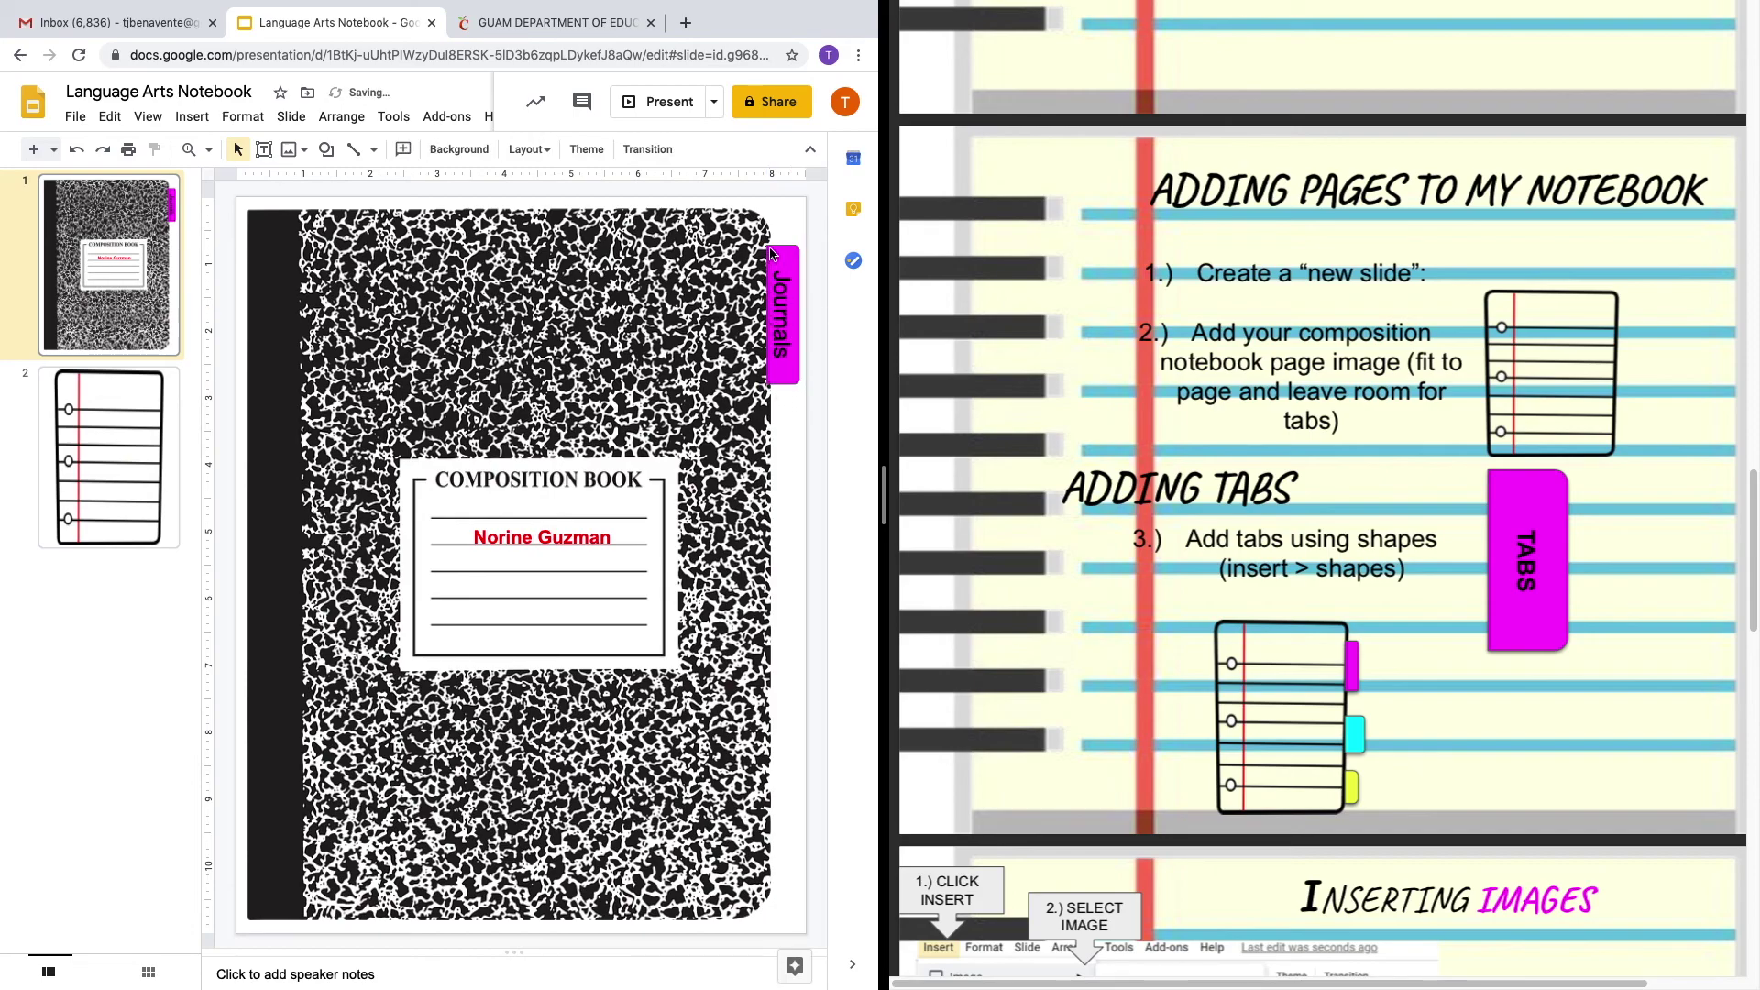
{"action": "left_click_drag", "start_coordinate": [780, 277], "coordinate": [784, 276]}
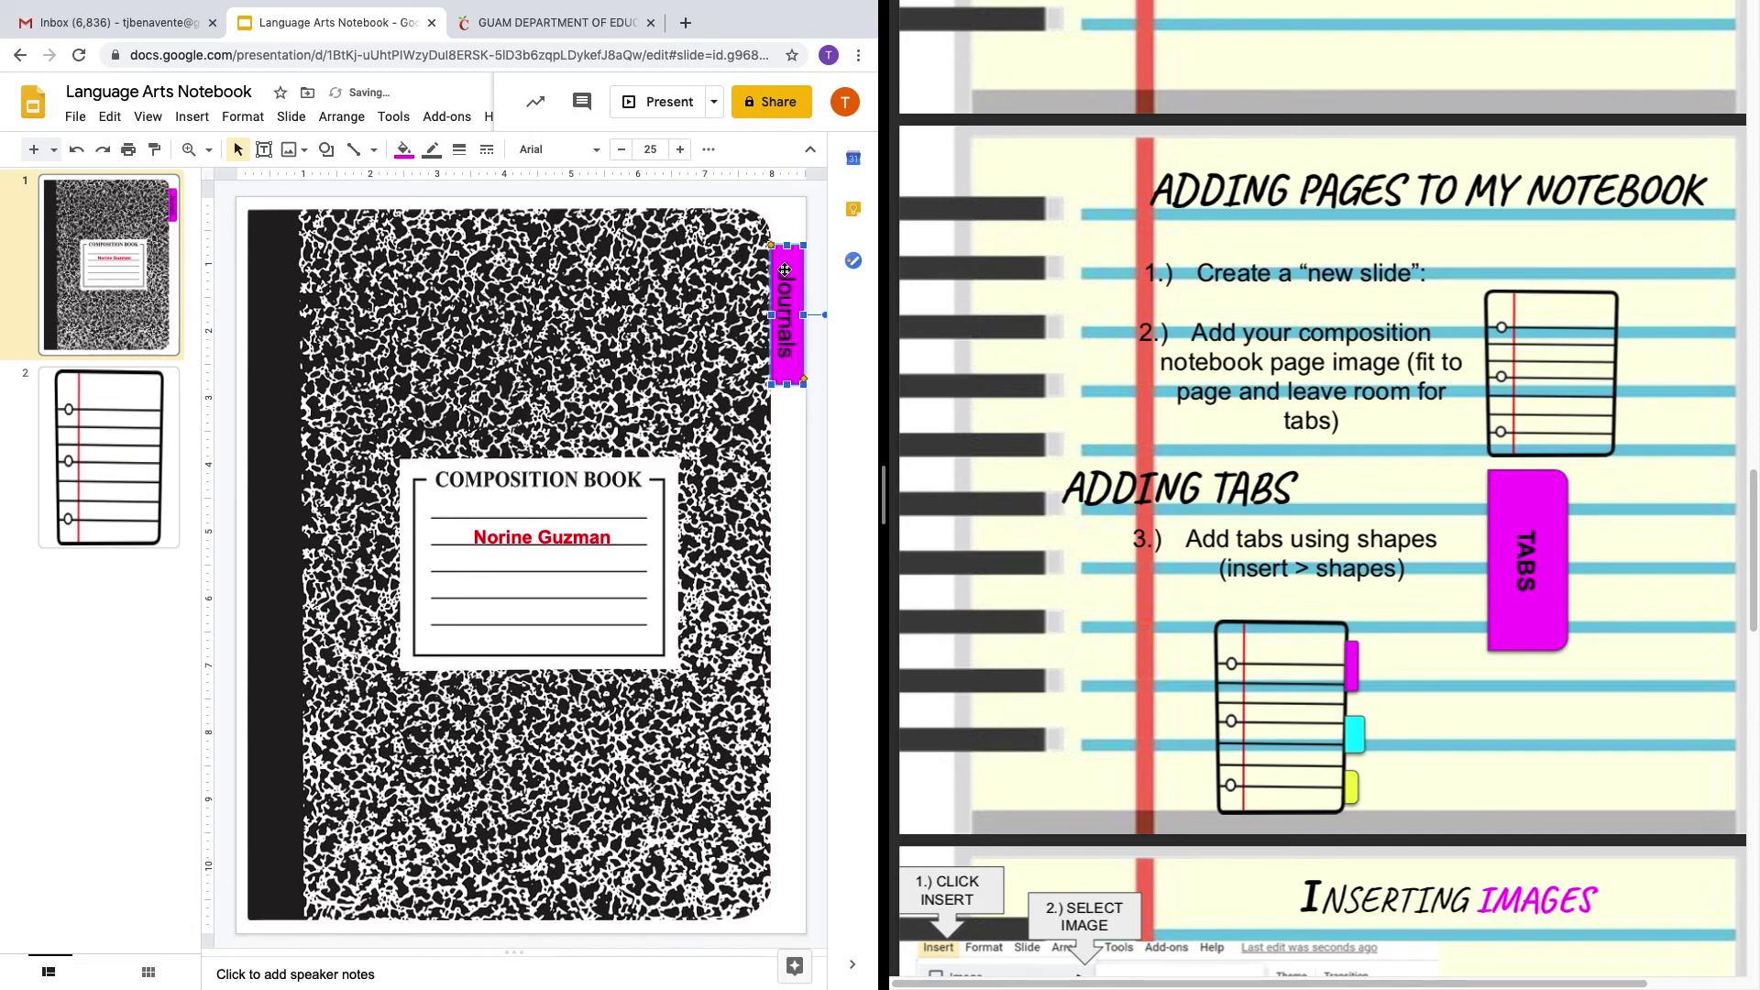
{"action": "left_click", "coordinate": [793, 438]}
{"action": "left_click", "coordinate": [786, 374]}
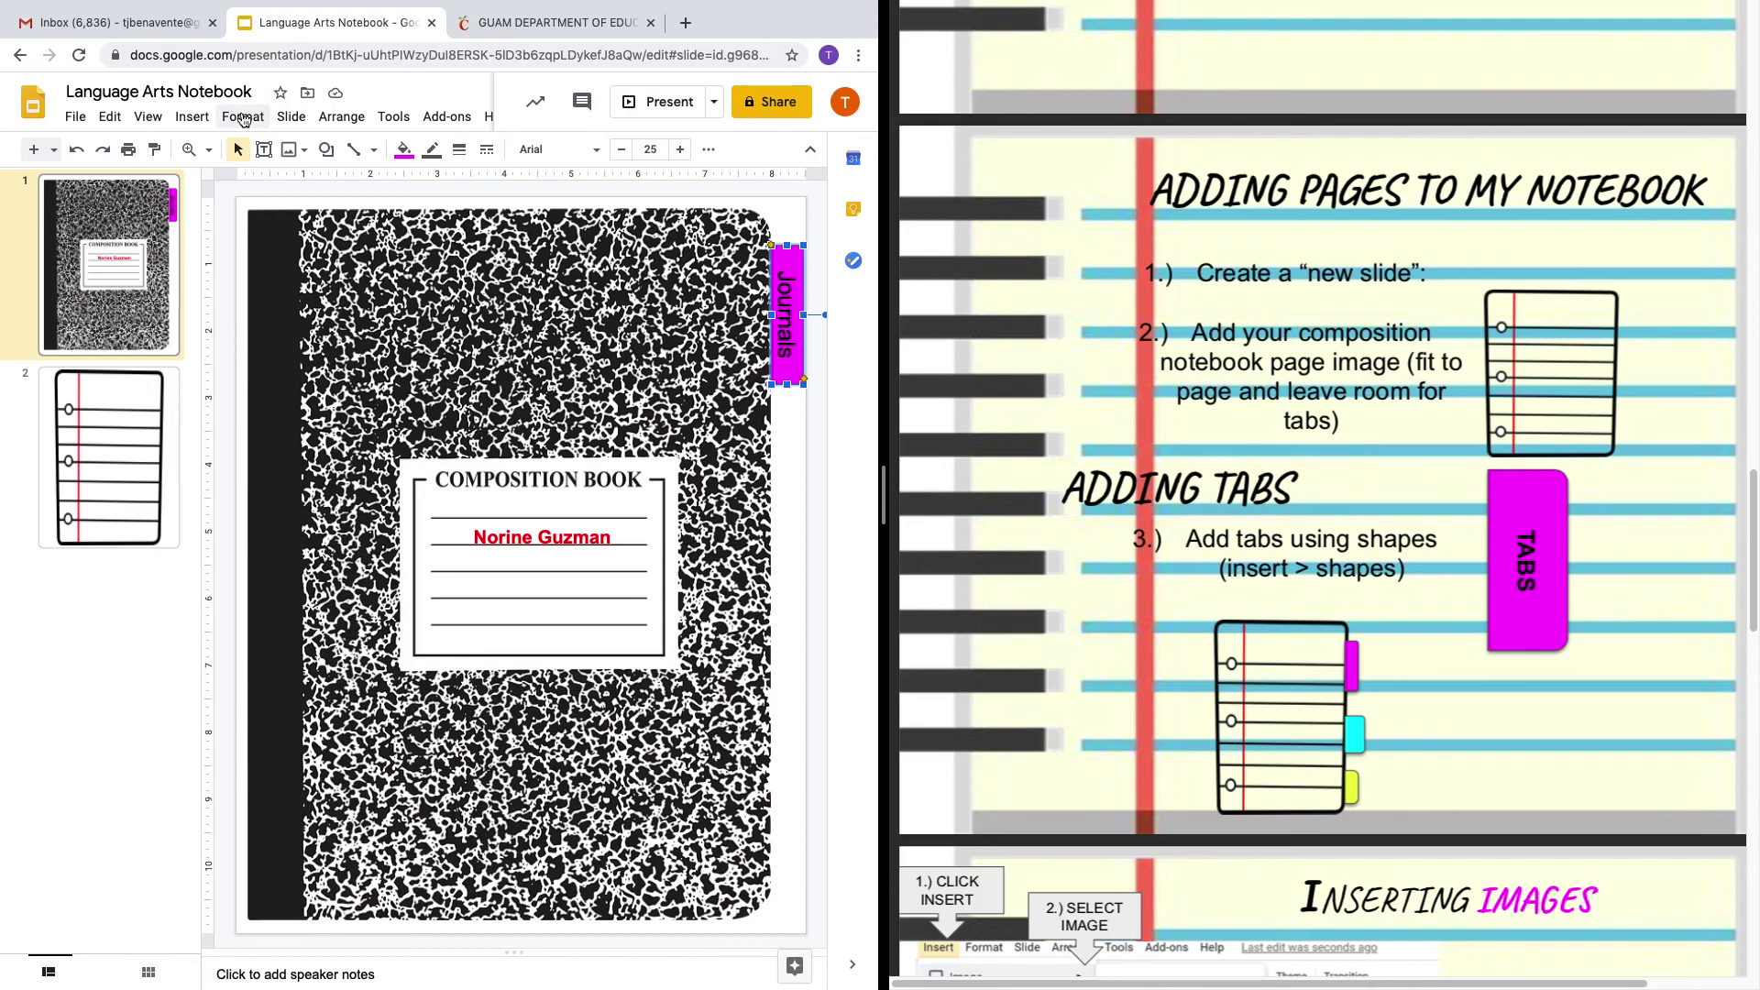
Give the Journals tab a drop shadow through Format options.
{"action": "left_click", "coordinate": [242, 120]}
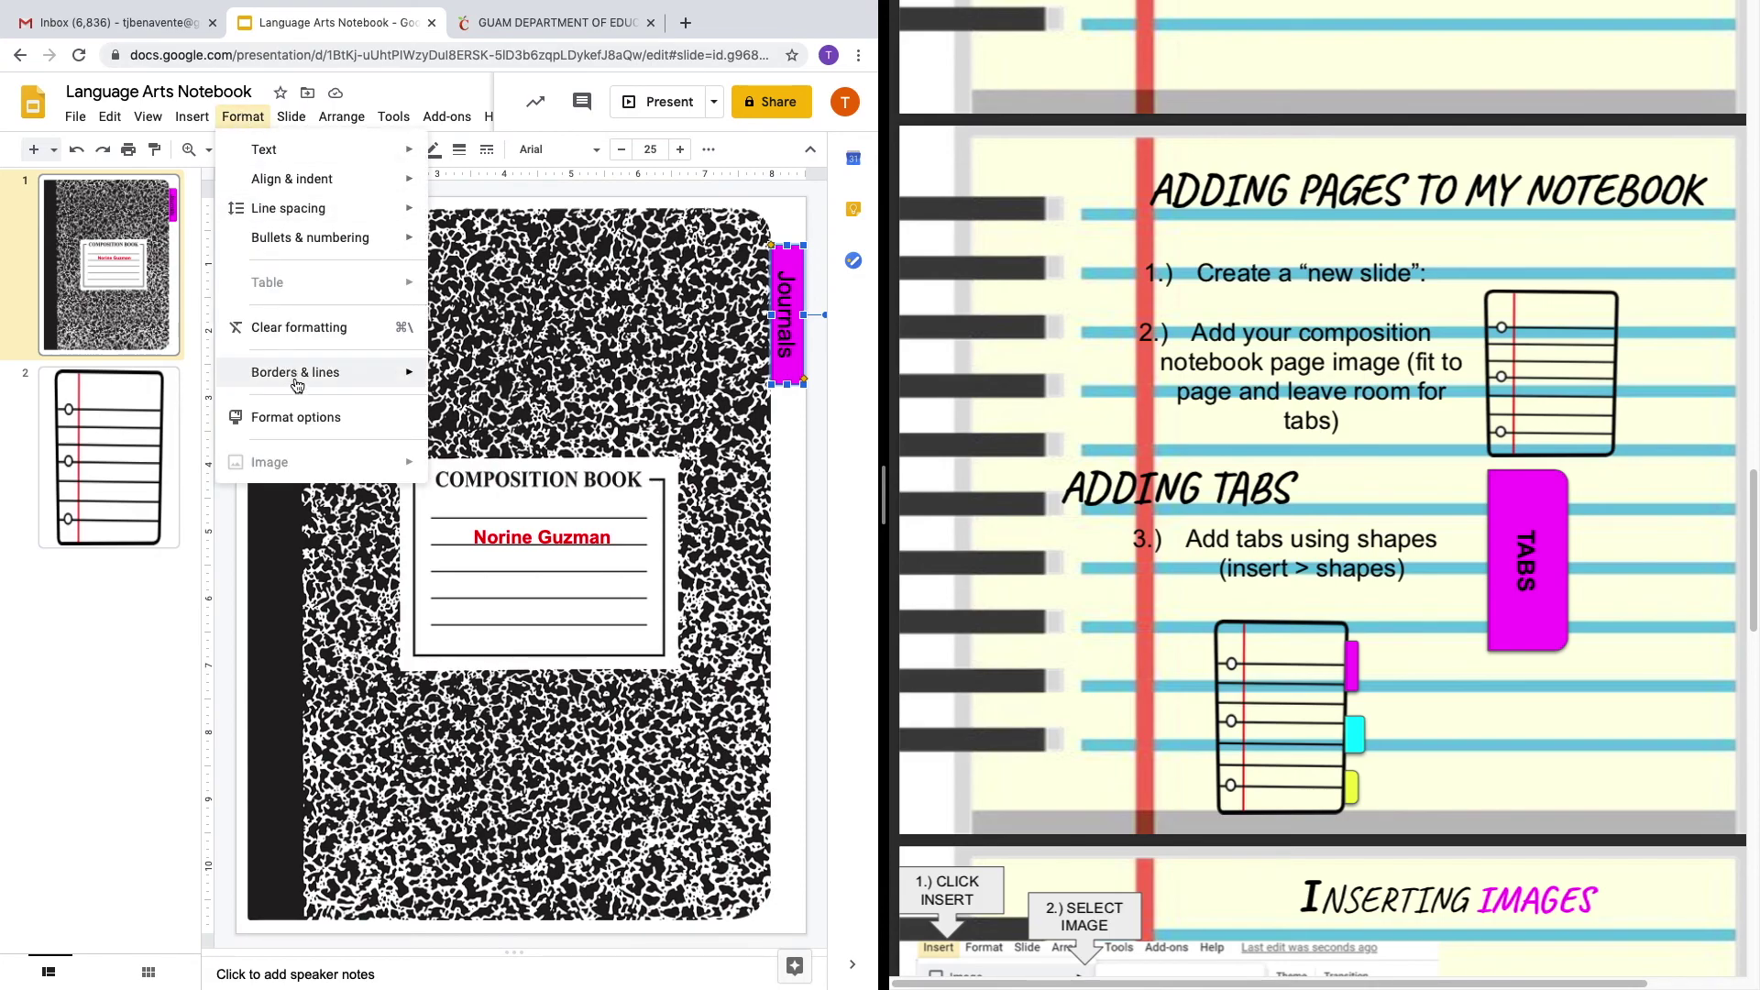
{"action": "mouse_move", "coordinate": [295, 387]}
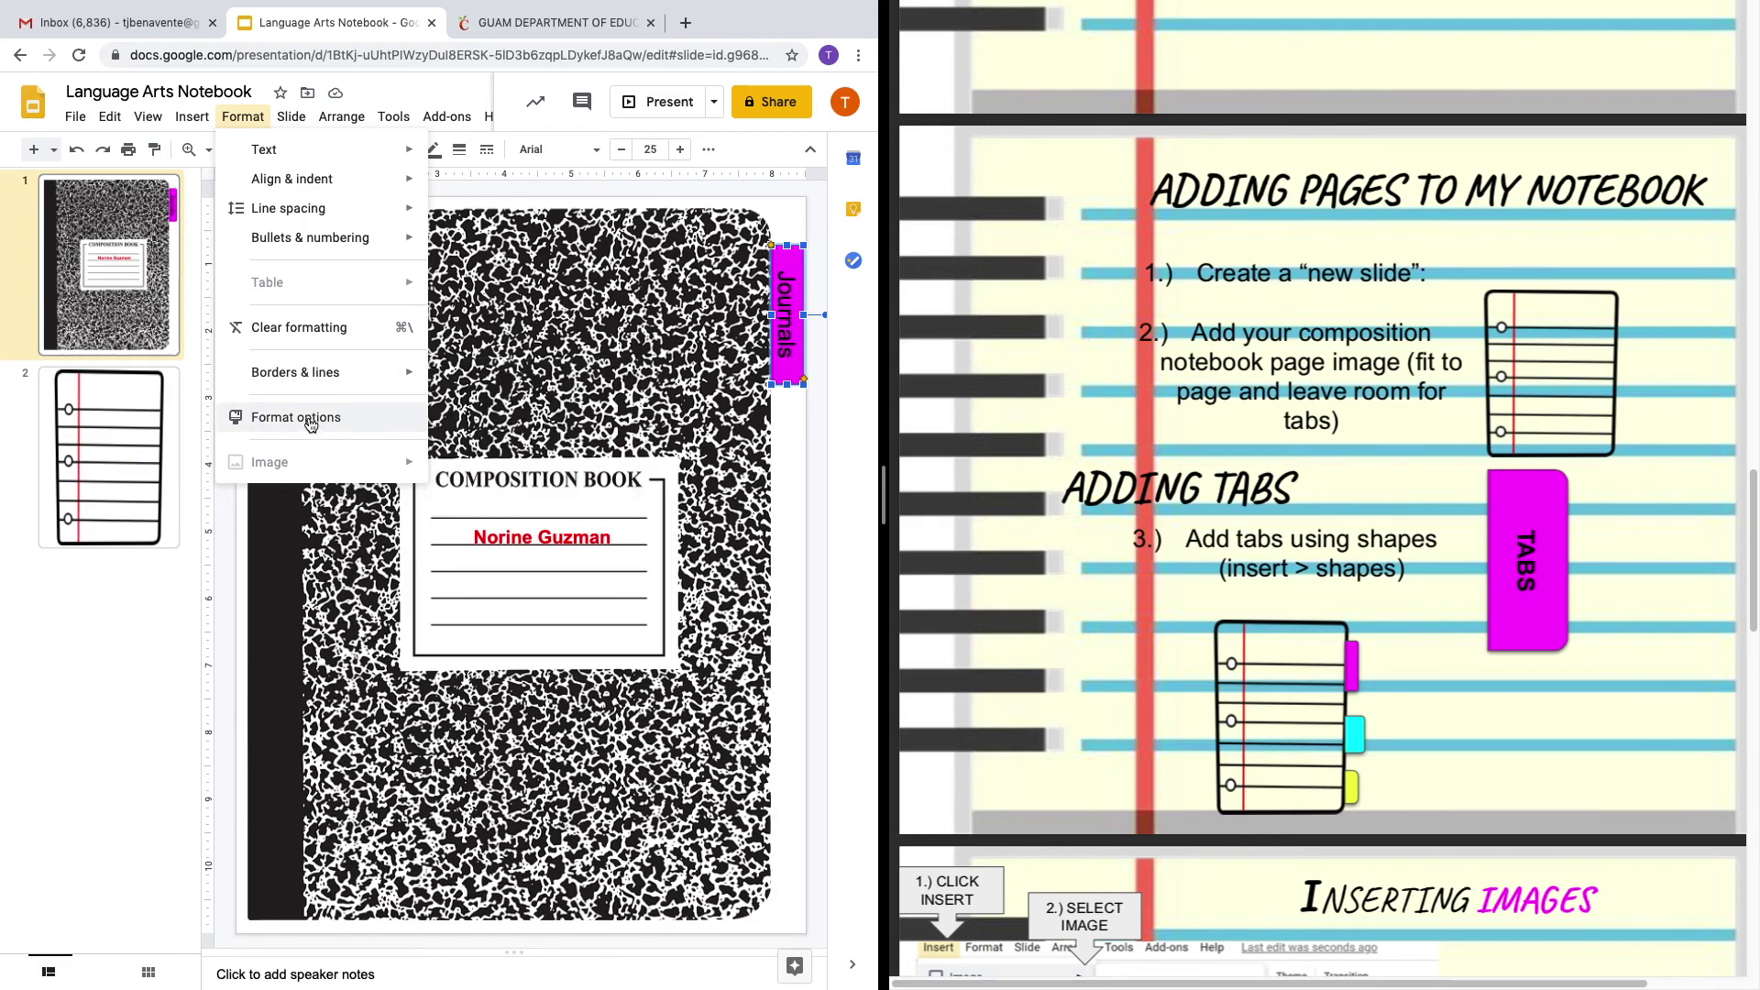
{"action": "left_click", "coordinate": [311, 419]}
{"action": "left_click", "coordinate": [804, 374]}
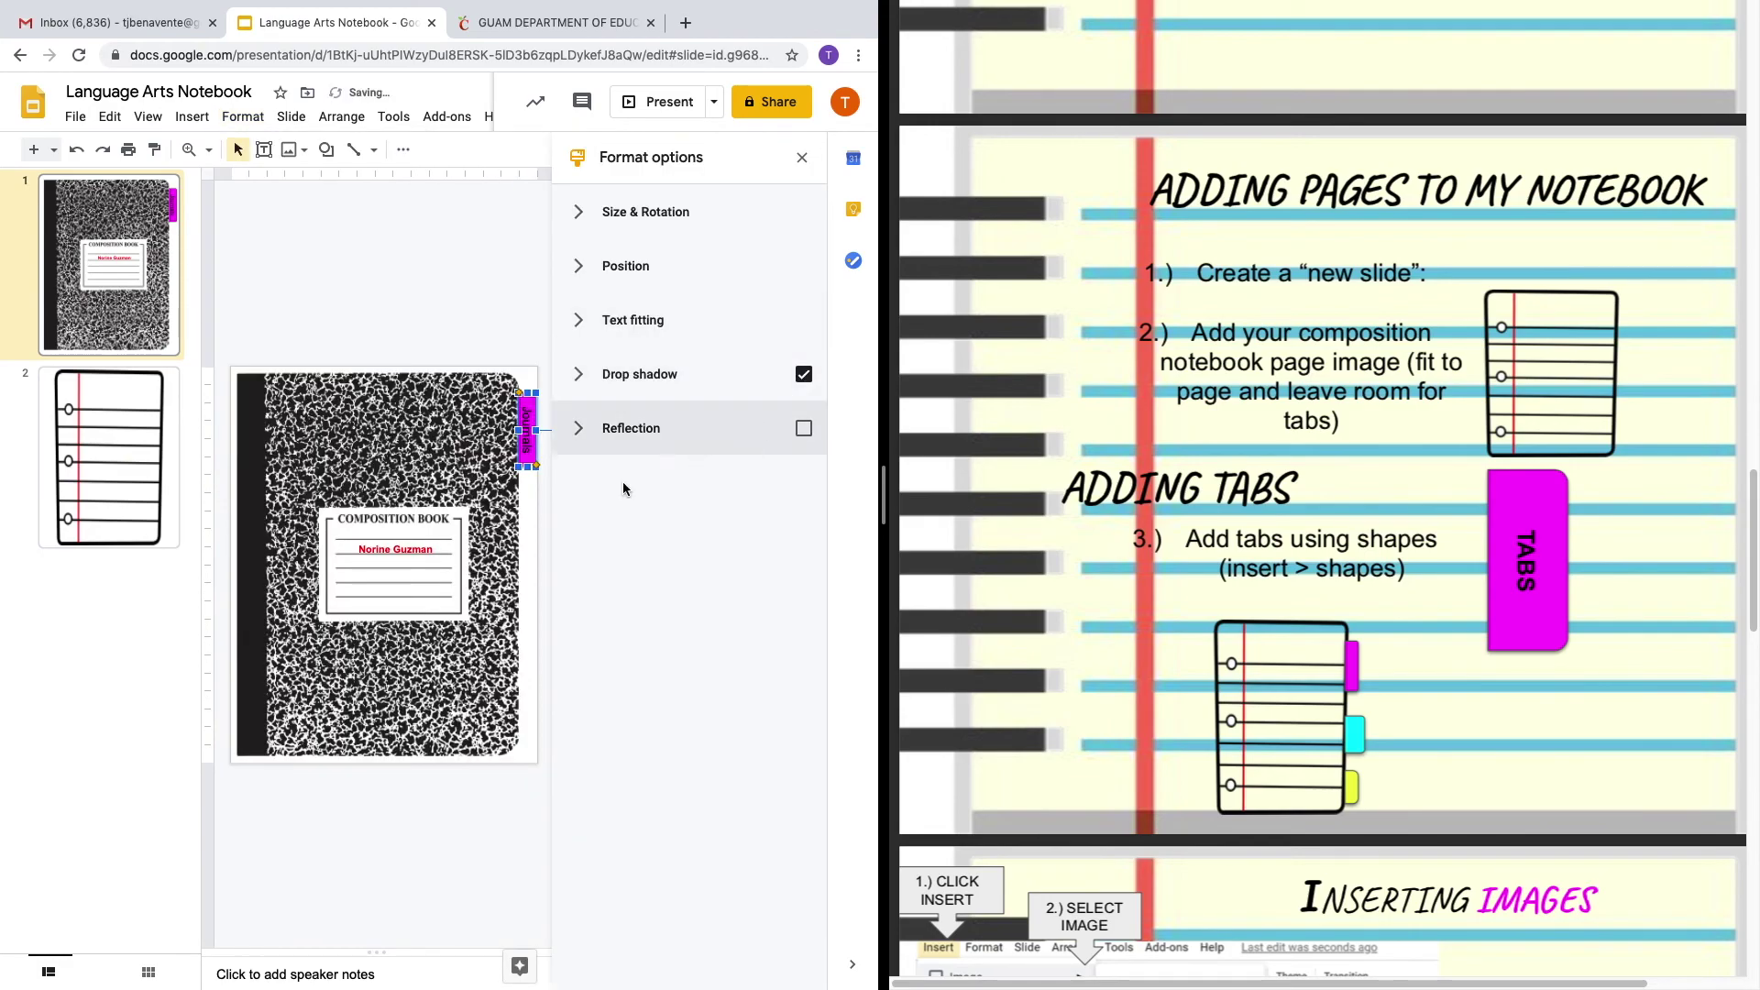
{"action": "left_click", "coordinate": [801, 162]}
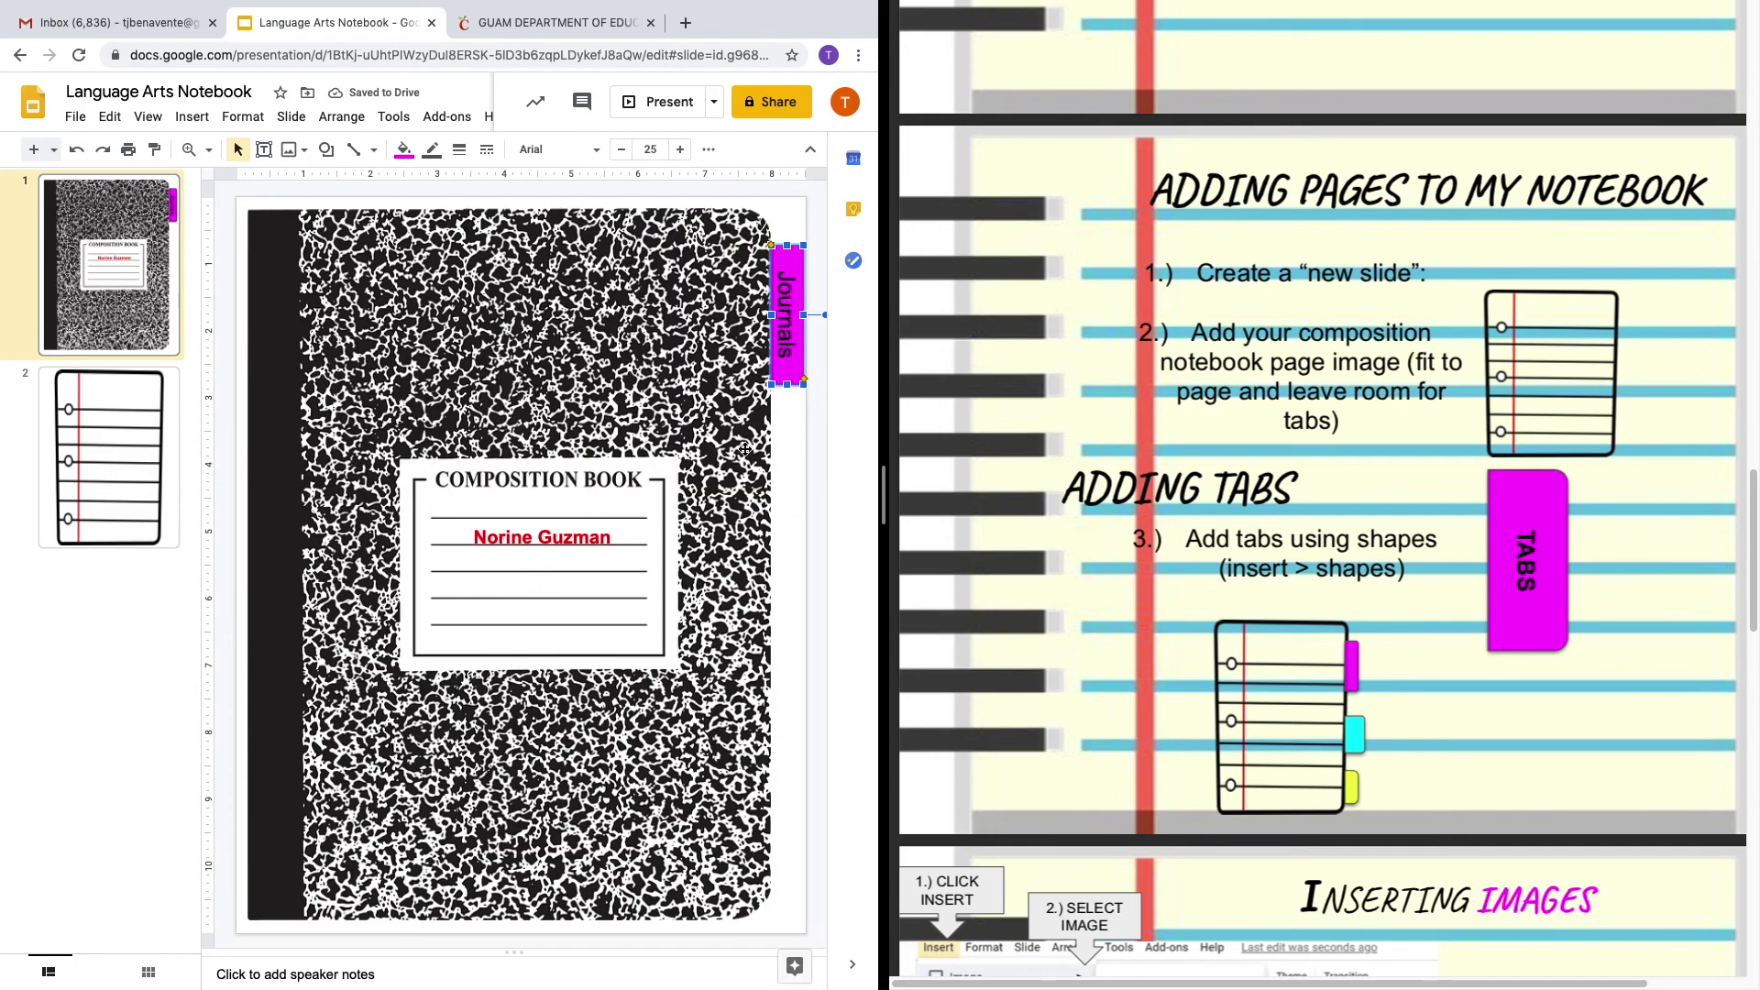
{"action": "left_click", "coordinate": [786, 432]}
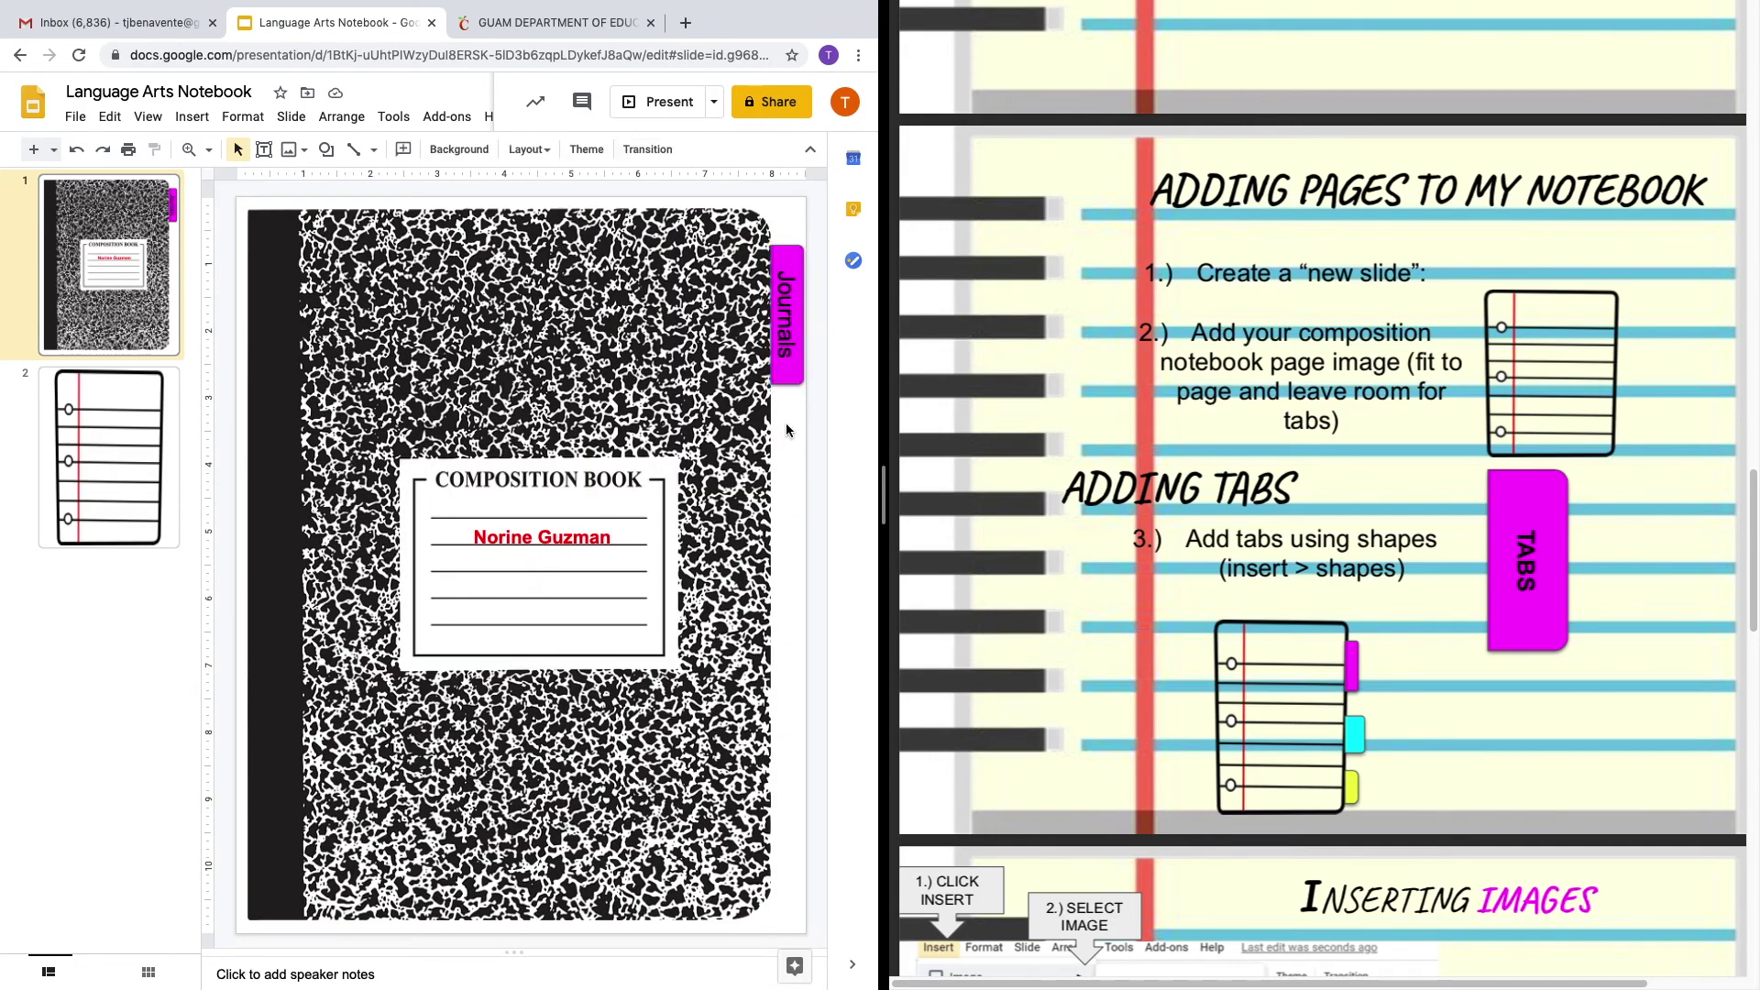
Move the Journals tab slightly lower along the cover's right edge.
{"action": "left_click", "coordinate": [792, 369]}
{"action": "left_click", "coordinate": [790, 415]}
{"action": "left_click", "coordinate": [789, 311]}
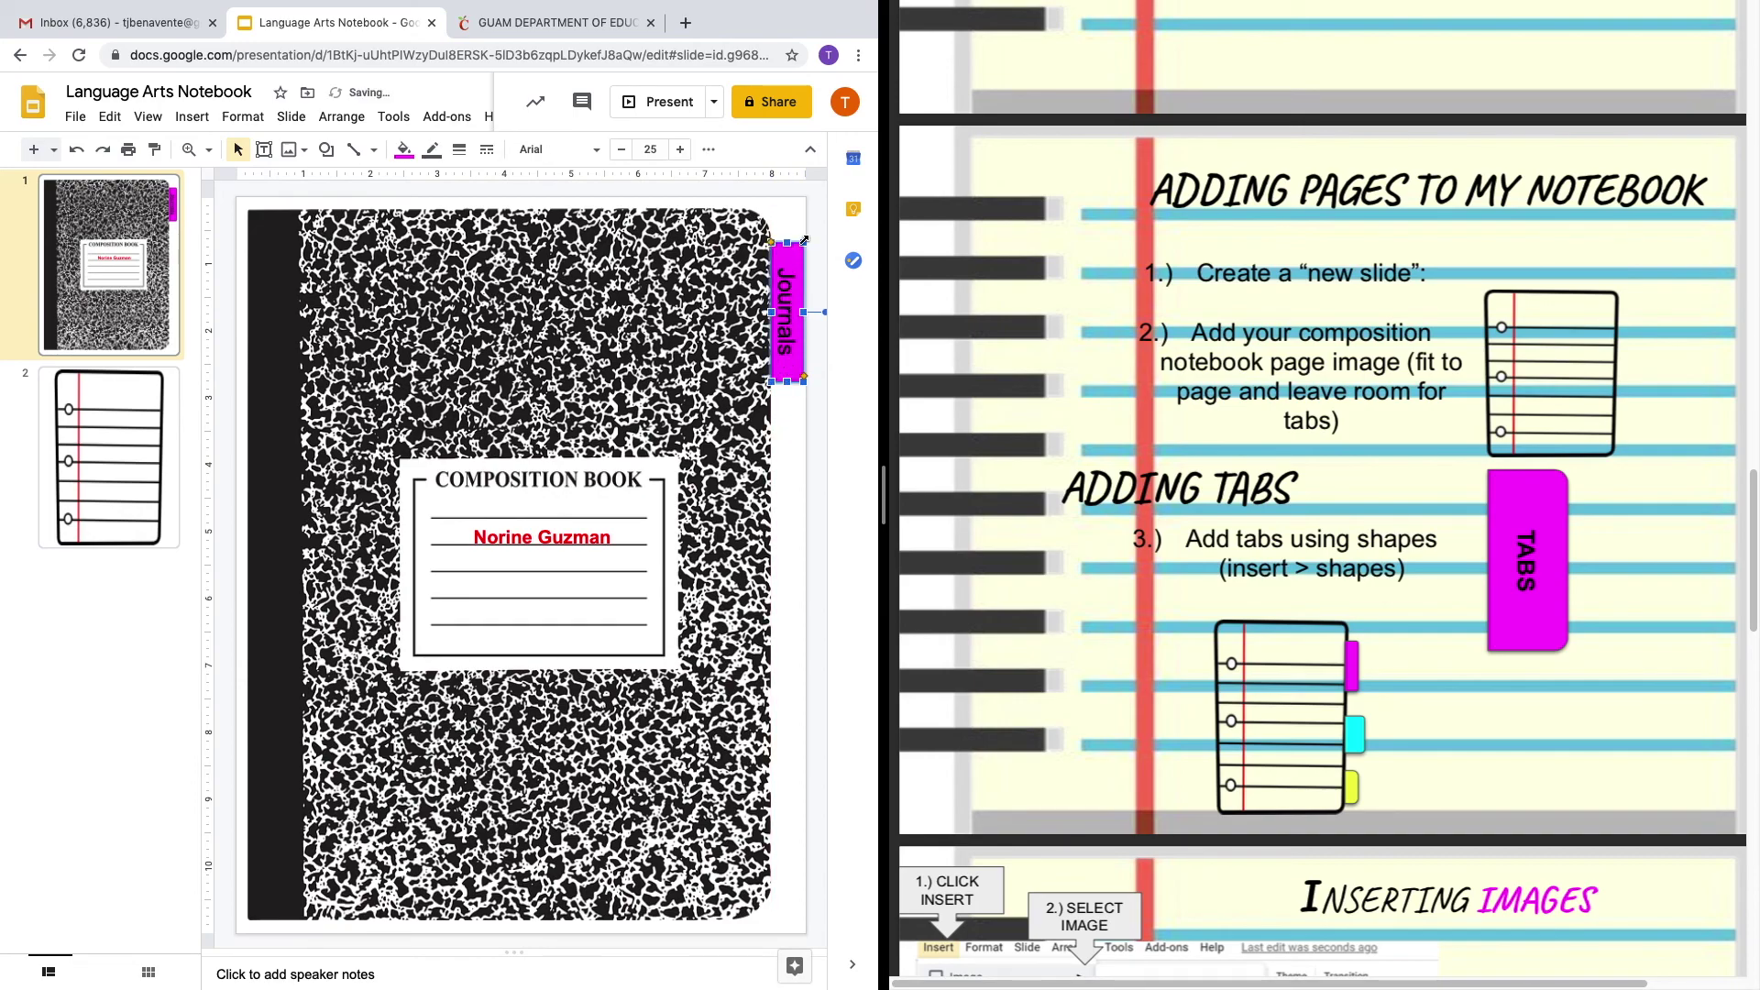
{"action": "left_click", "coordinate": [794, 424]}
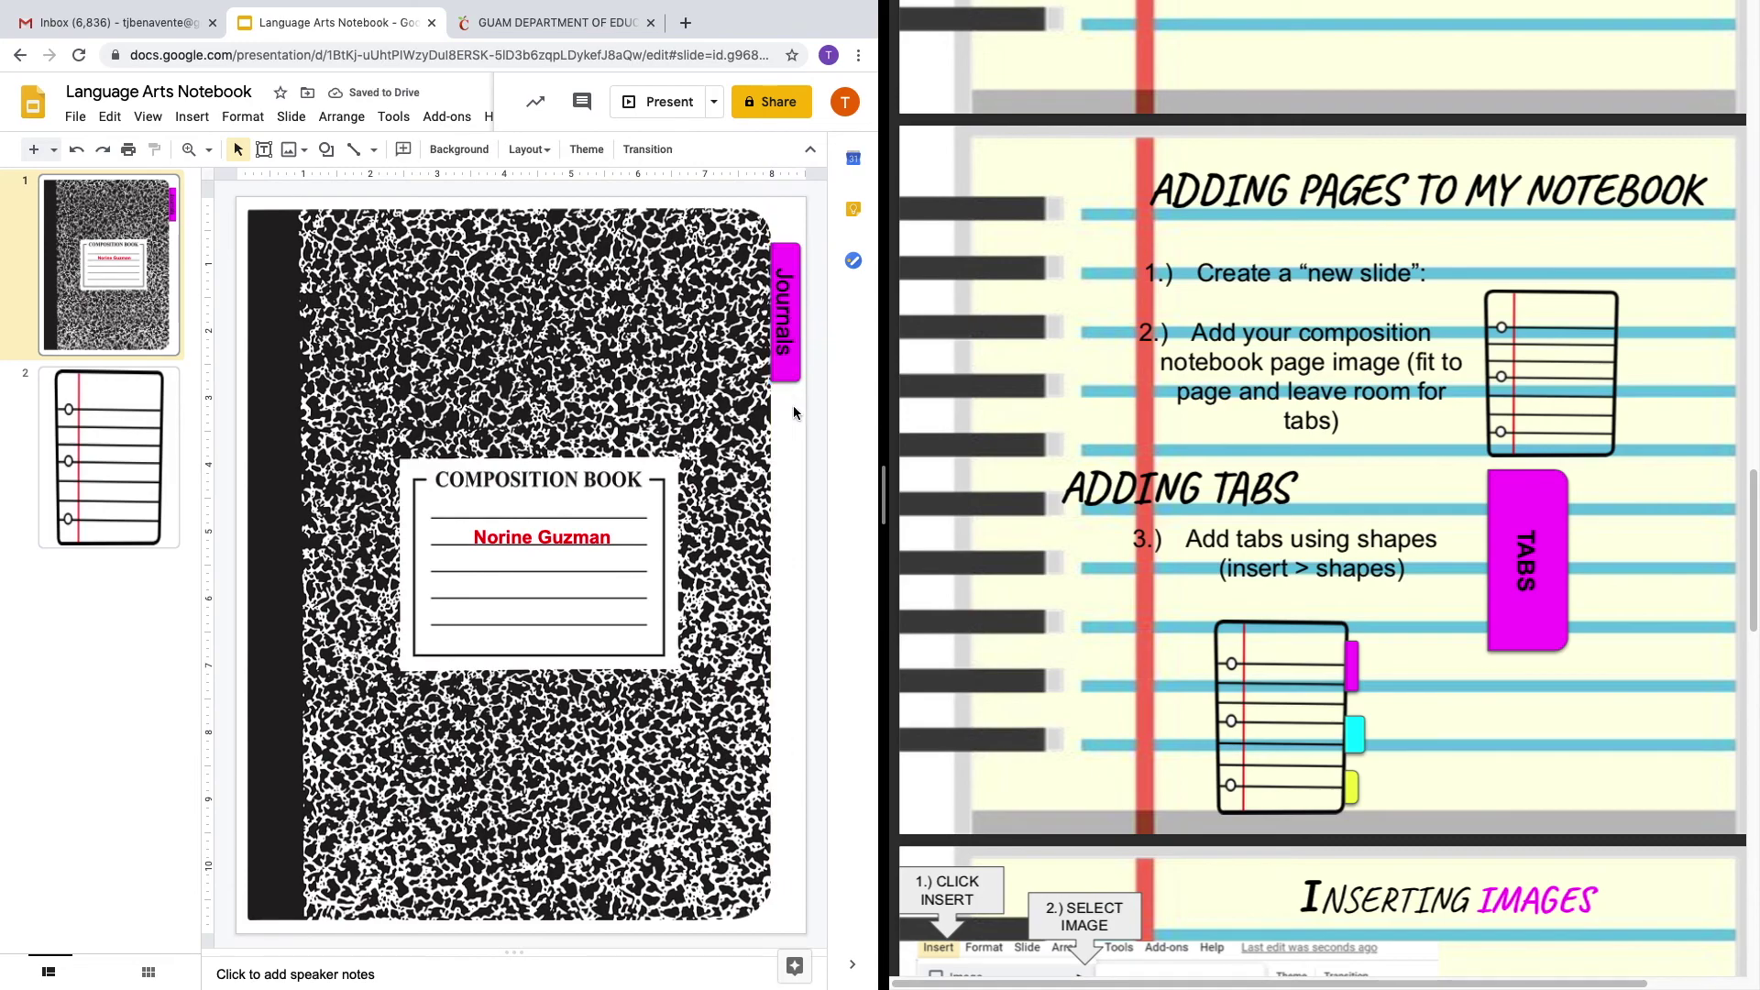
{"action": "left_click", "coordinate": [790, 376]}
{"action": "left_click_drag", "start_coordinate": [790, 376], "coordinate": [791, 383]}
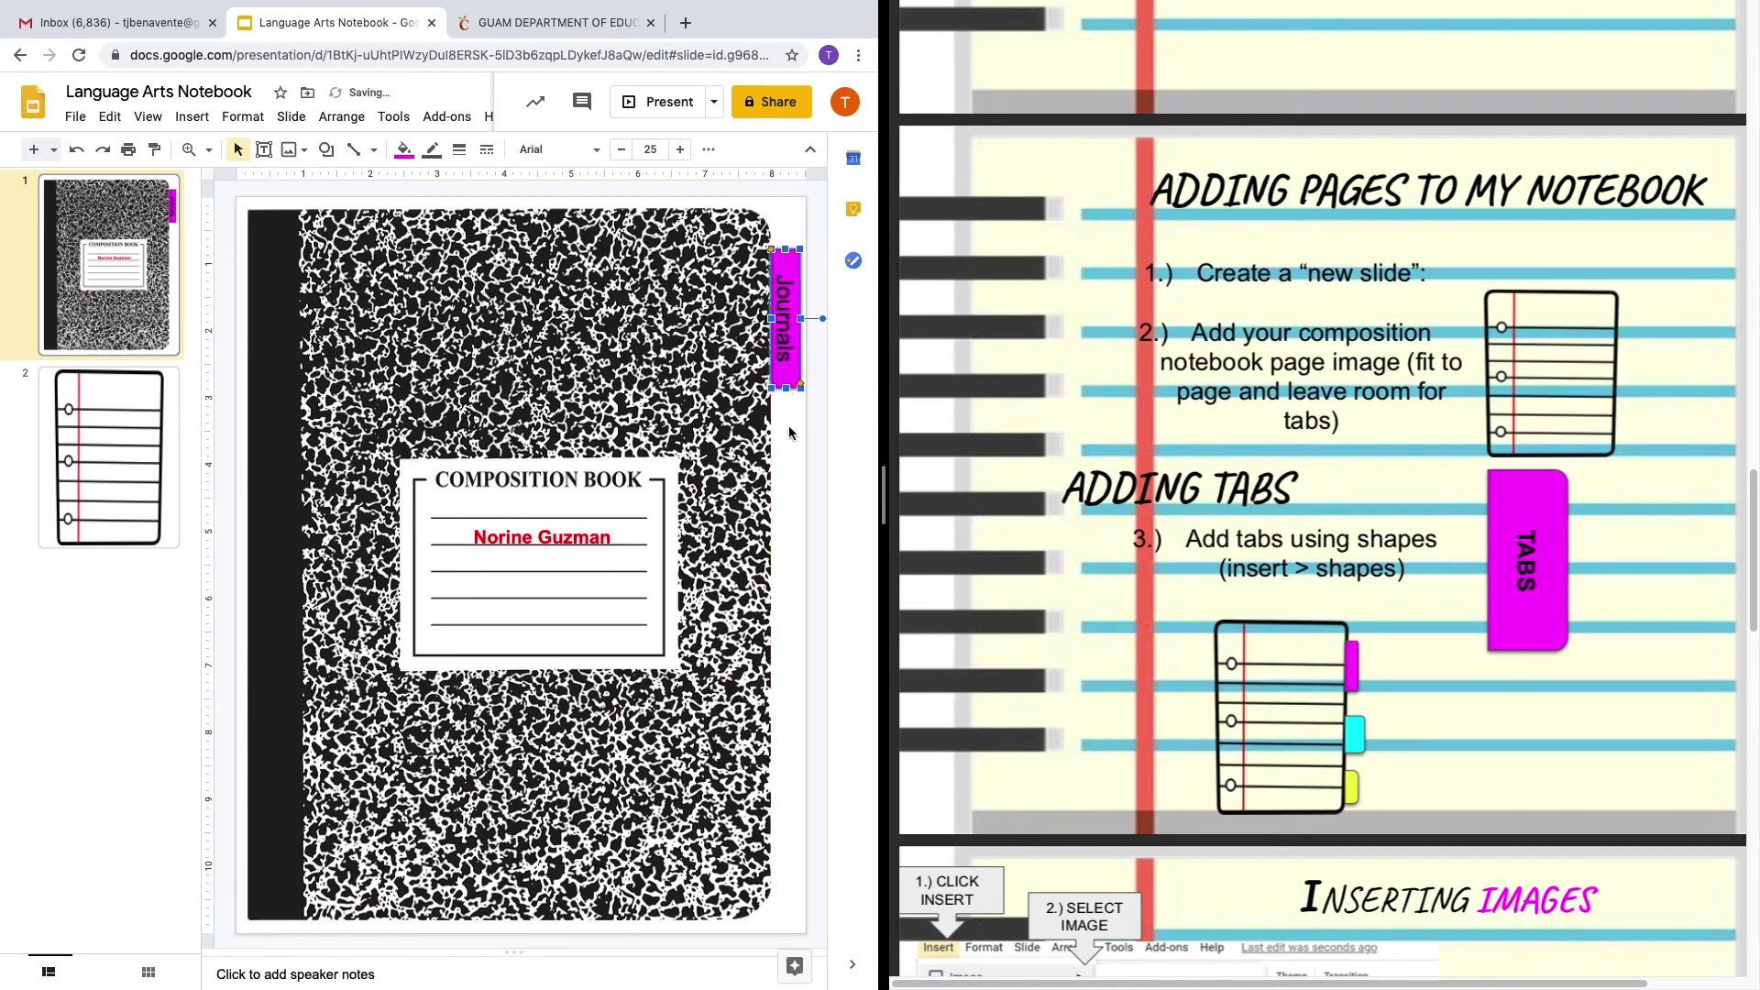
{"action": "left_click", "coordinate": [794, 255]}
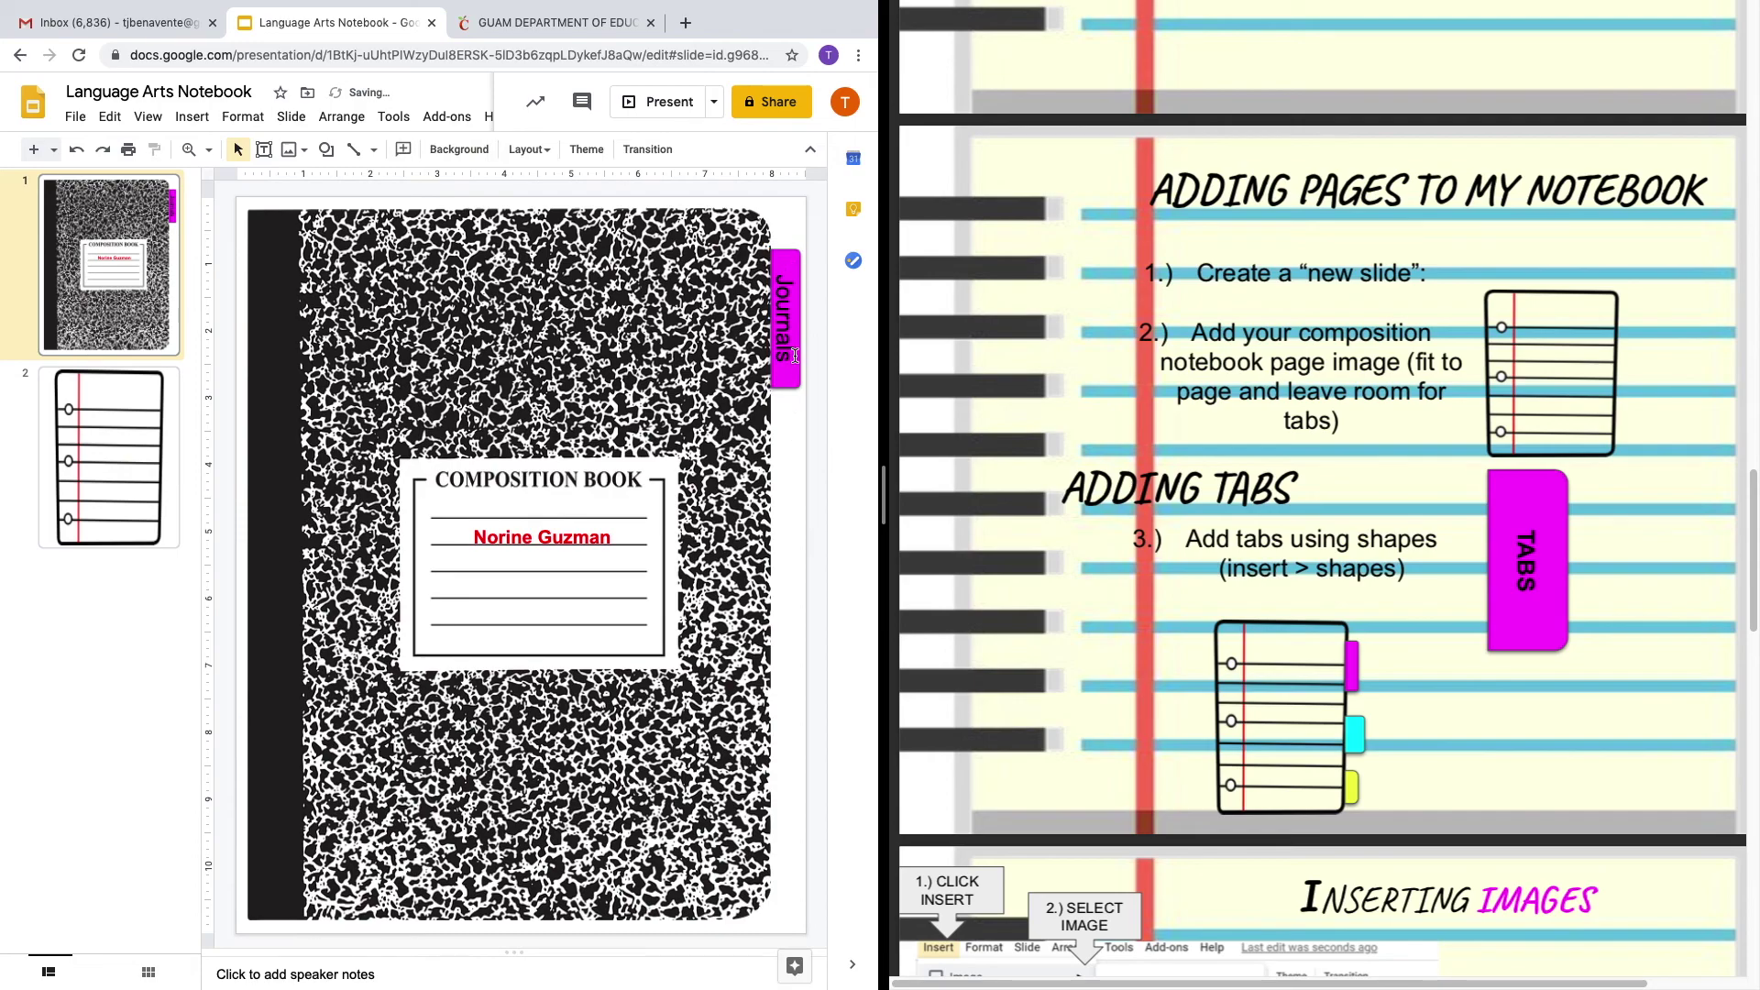
{"action": "left_click", "coordinate": [794, 355]}
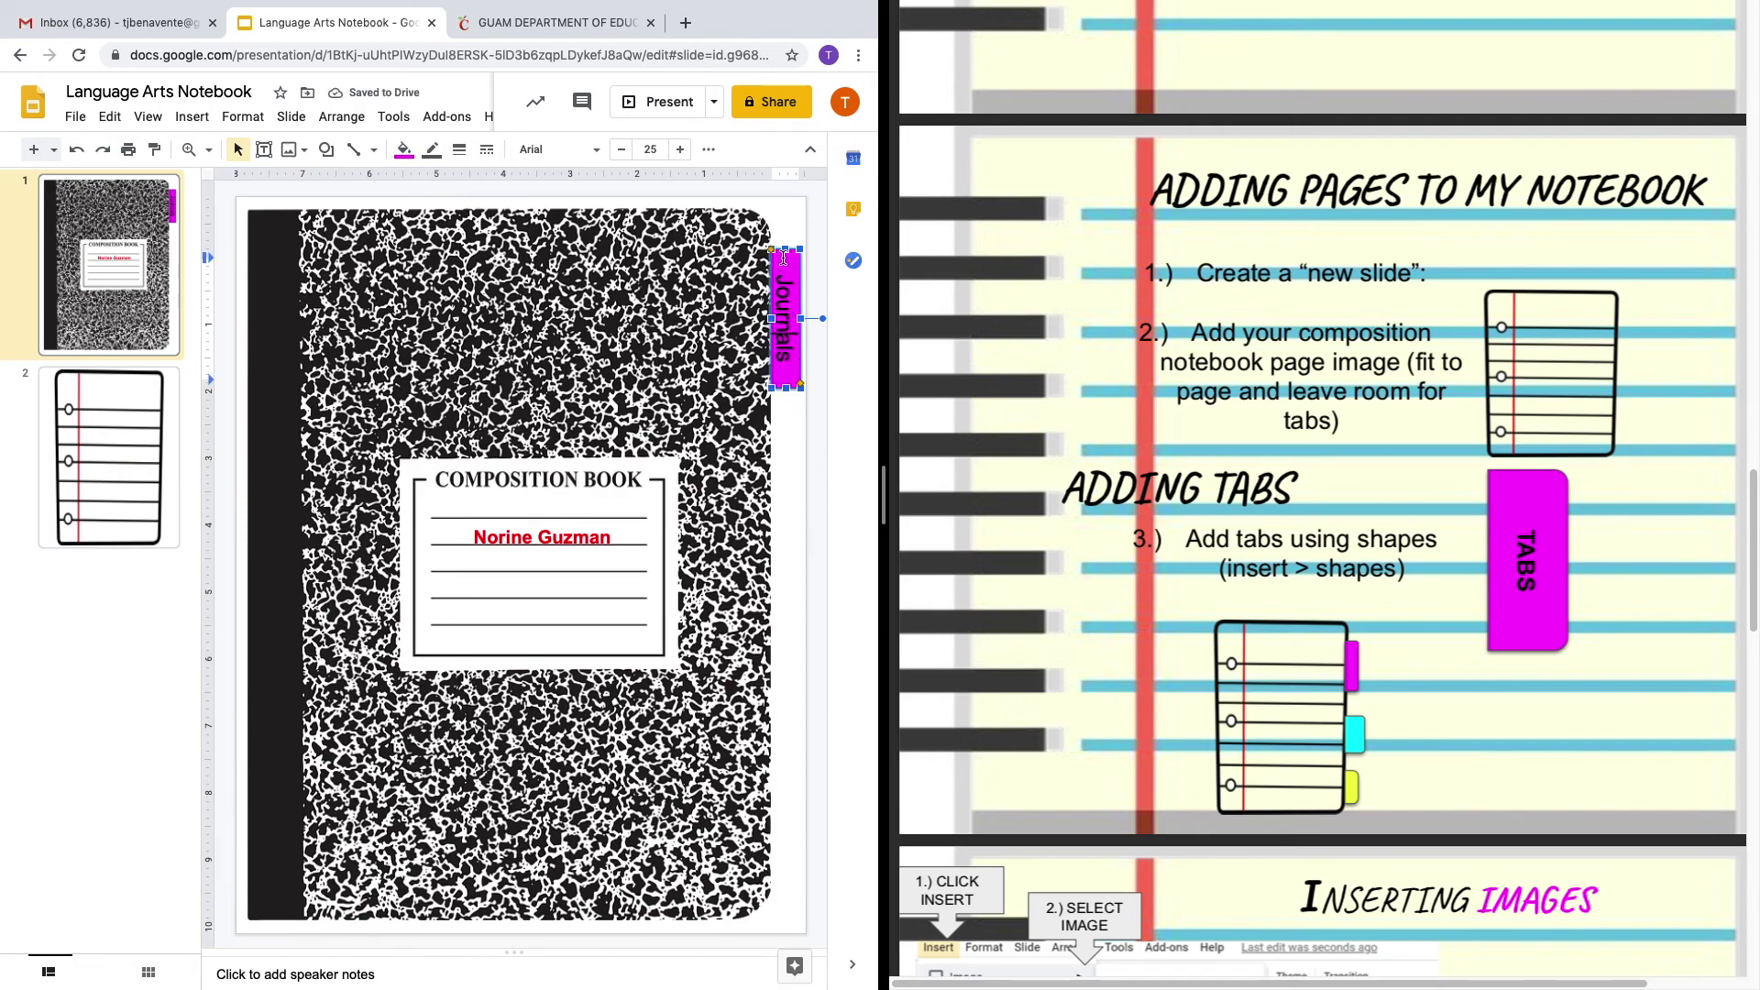
{"action": "left_click", "coordinate": [799, 392]}
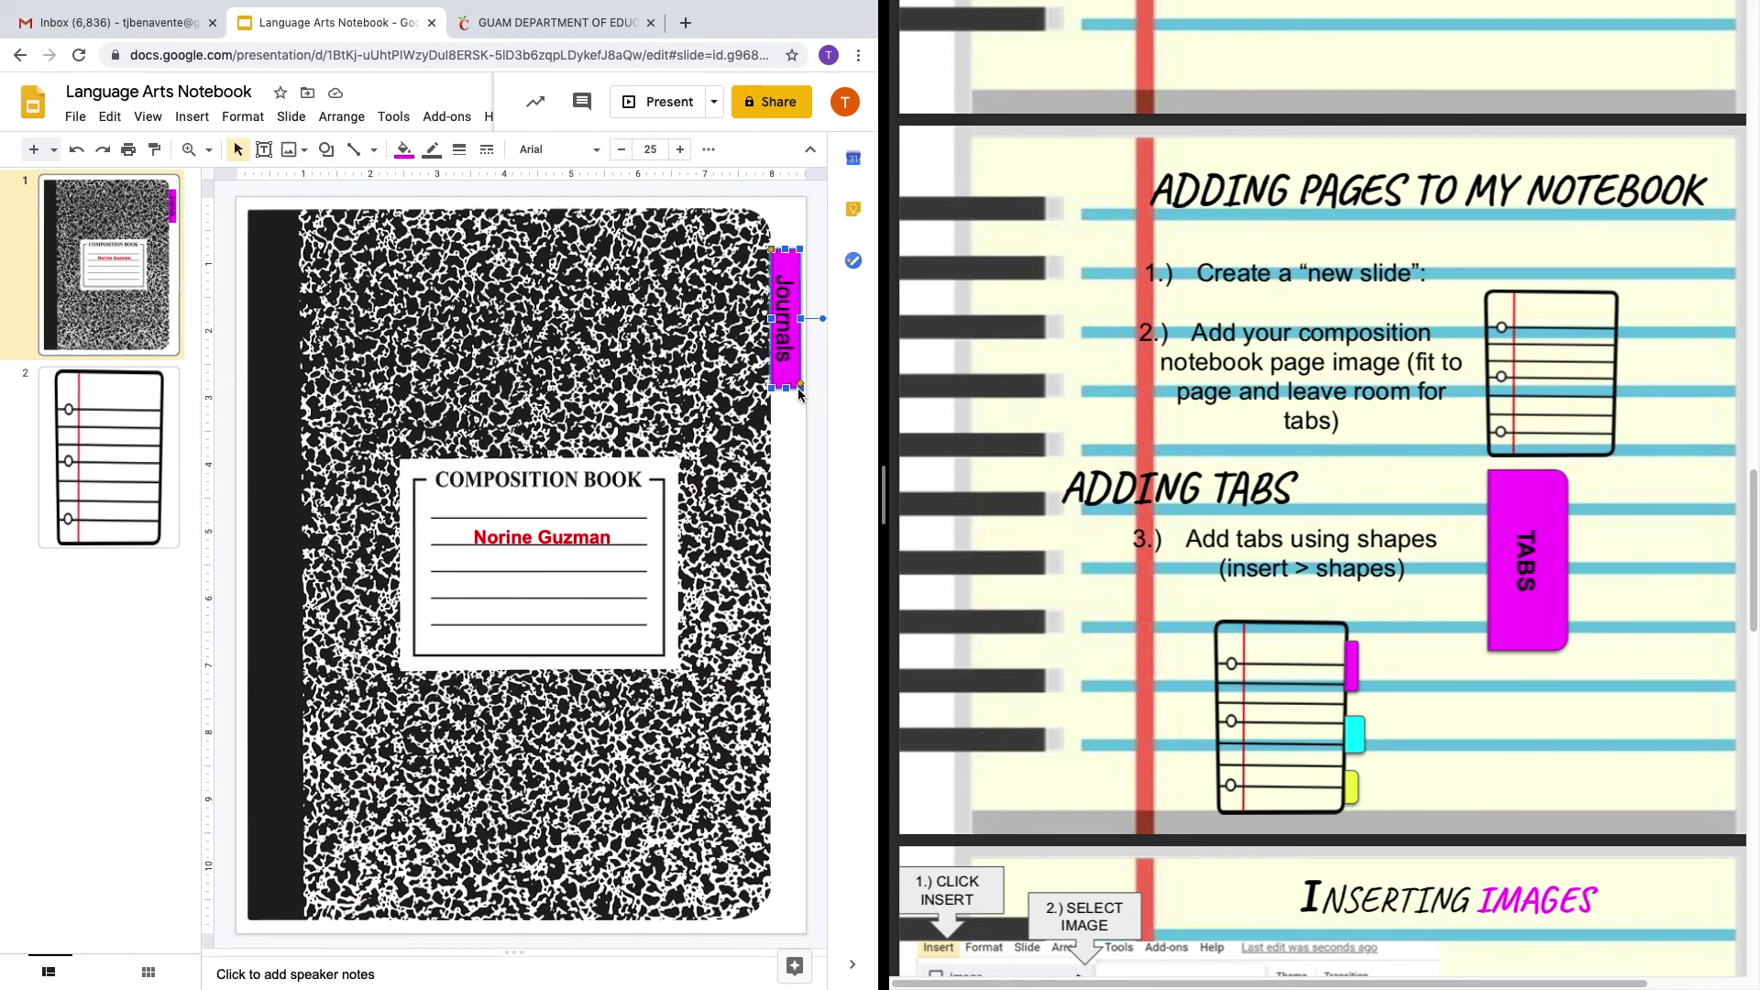
{"action": "left_click", "coordinate": [795, 433]}
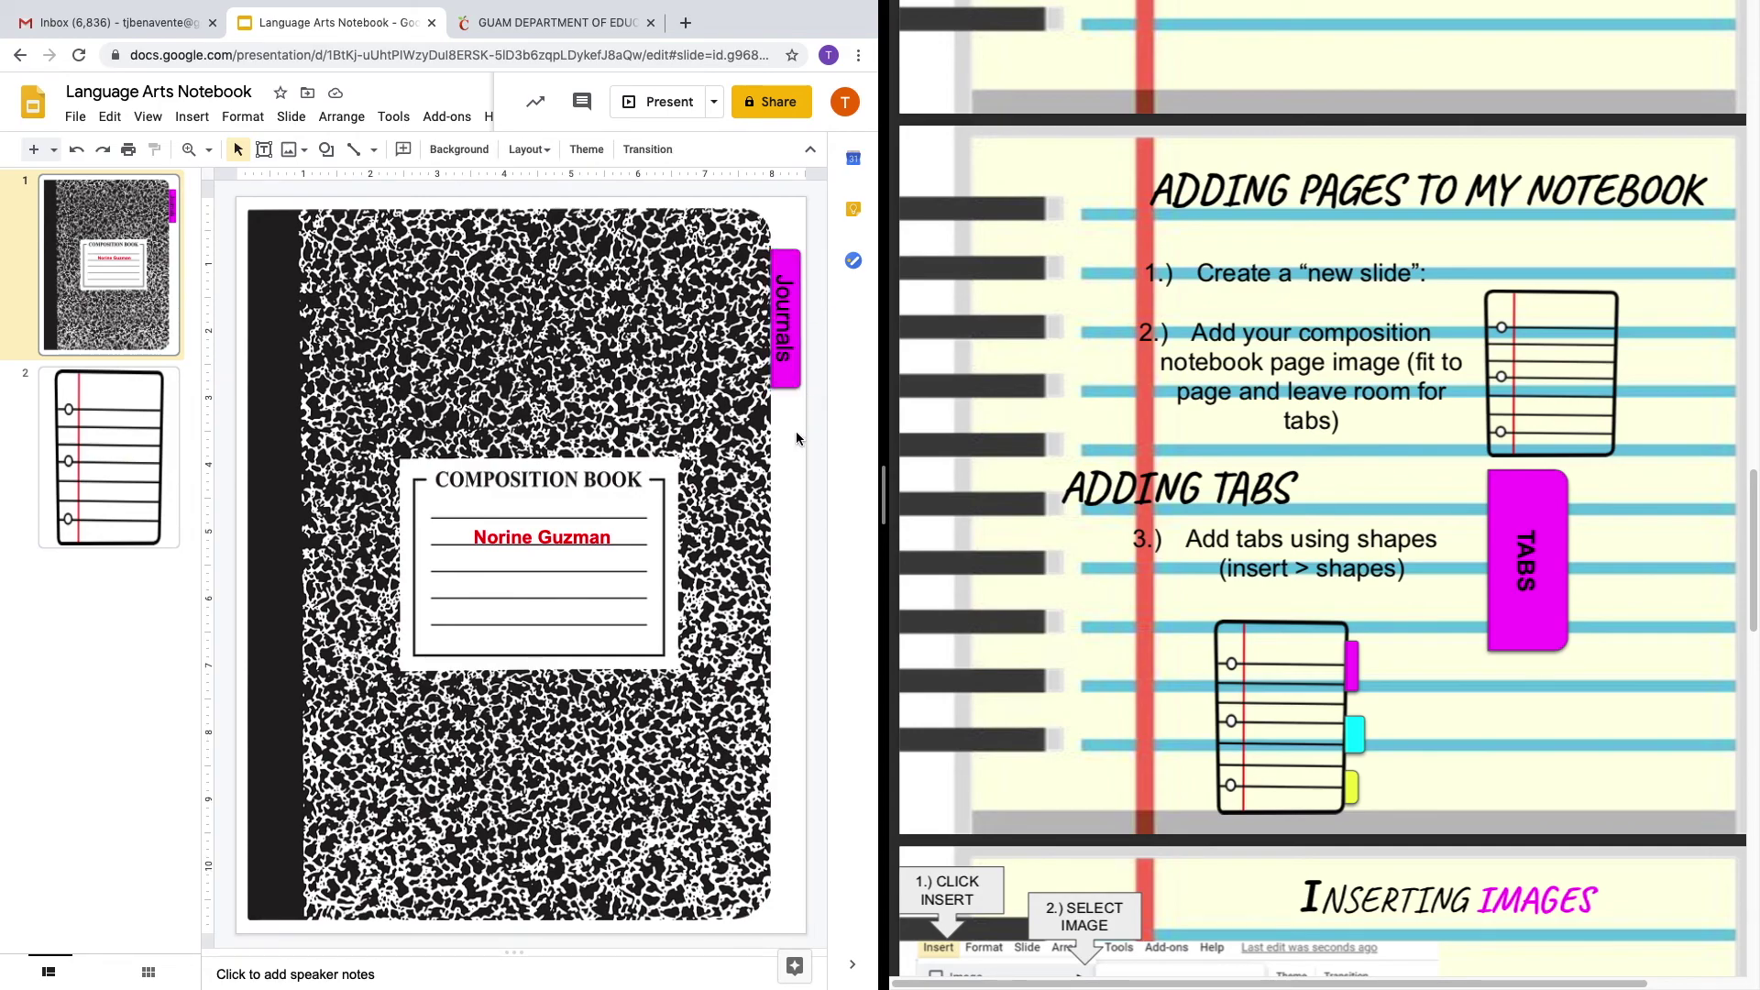
{"action": "left_click", "coordinate": [795, 367]}
Duplicate the Journals tab just below it and fill the copy bright green.
{"action": "left_click_drag", "start_coordinate": [795, 399], "coordinate": [792, 523]}
{"action": "left_click", "coordinate": [778, 583]}
{"action": "left_click", "coordinate": [785, 413]}
{"action": "left_click", "coordinate": [404, 150]}
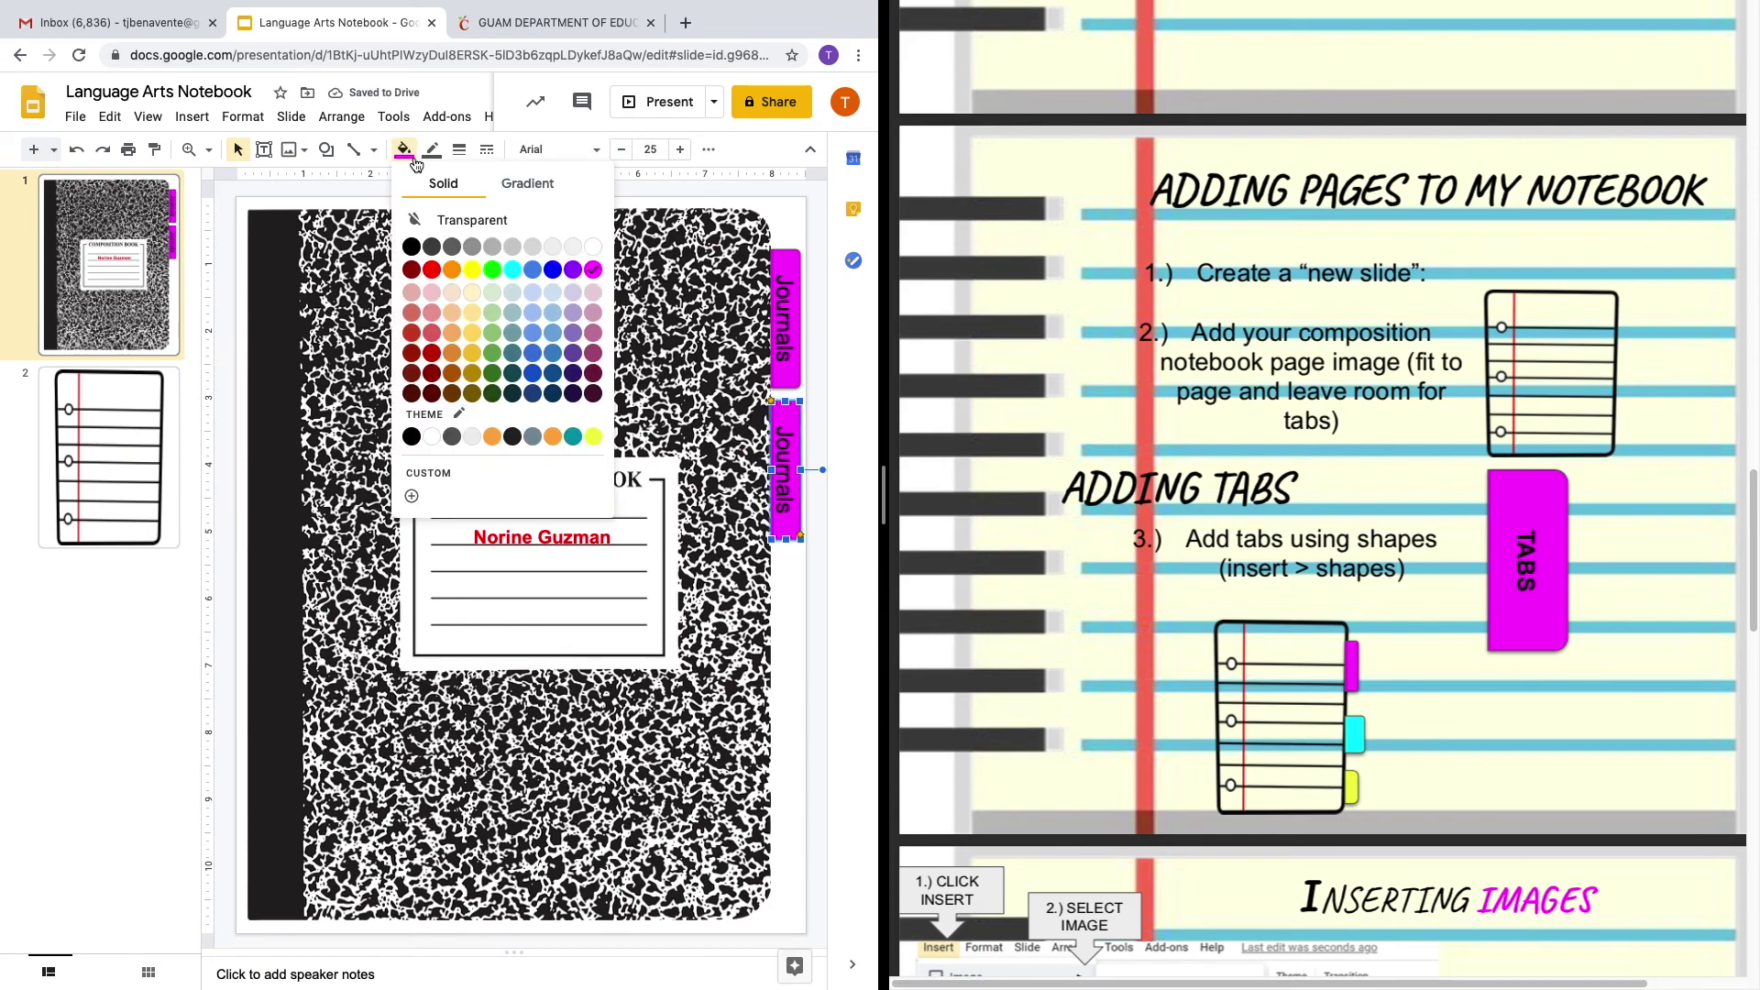
{"action": "left_click", "coordinate": [493, 266]}
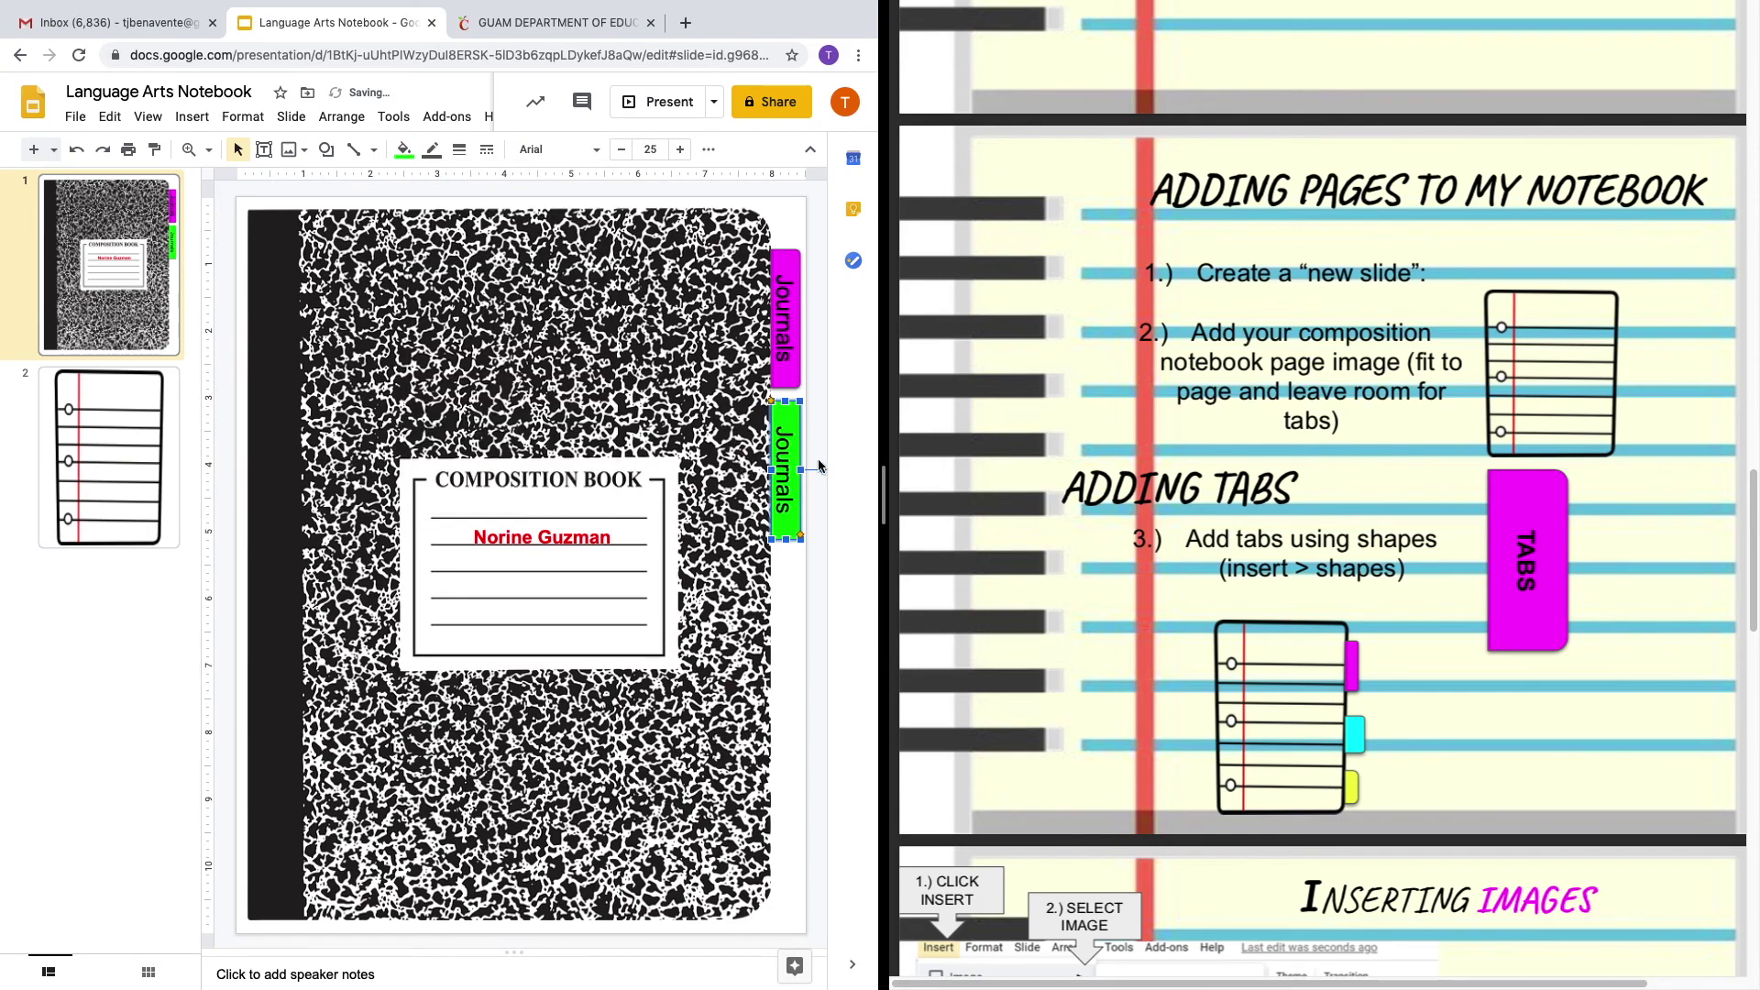
Relabel the green tab 'Assignments' and shrink its text to 22 pt.
{"action": "left_click", "coordinate": [783, 504]}
{"action": "key", "text": "ctrl+a"}
{"action": "type", "text": "Assitgnment"}
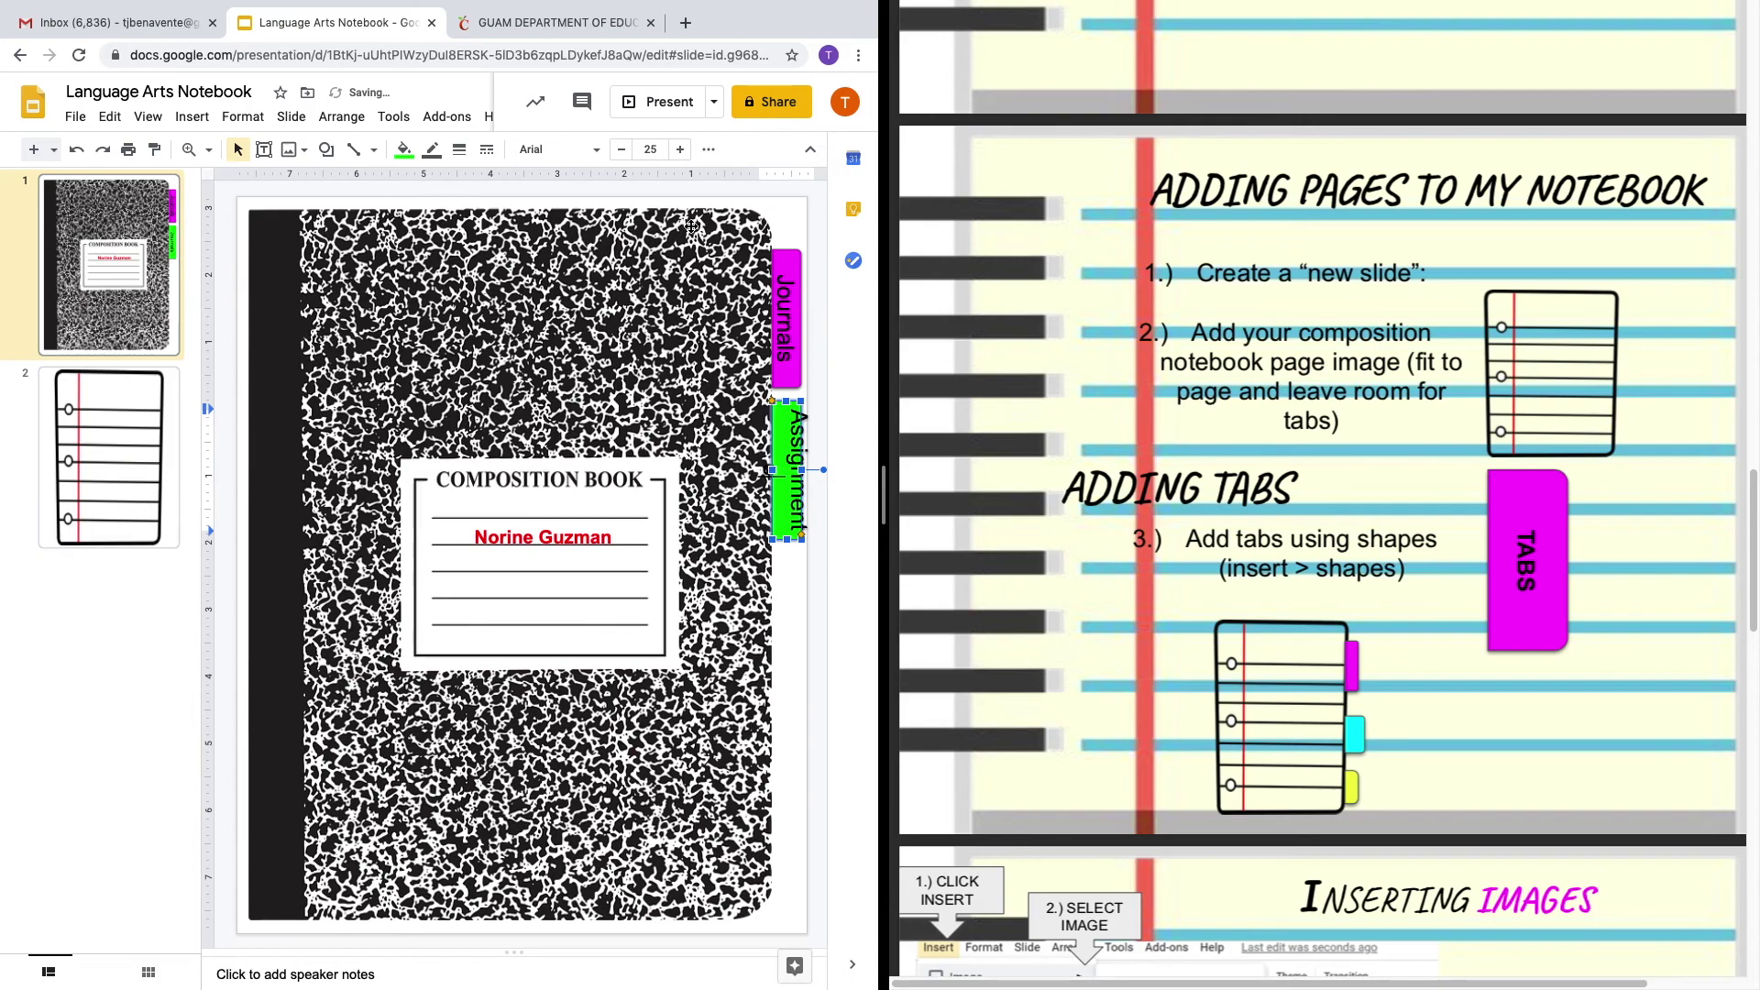
{"action": "left_click", "coordinate": [622, 149]}
{"action": "left_click_drag", "start_coordinate": [787, 428], "coordinate": [786, 404]}
{"action": "left_click", "coordinate": [621, 149]}
{"action": "left_click", "coordinate": [622, 150]}
{"action": "left_click", "coordinate": [621, 149]}
{"action": "left_click", "coordinate": [621, 149]}
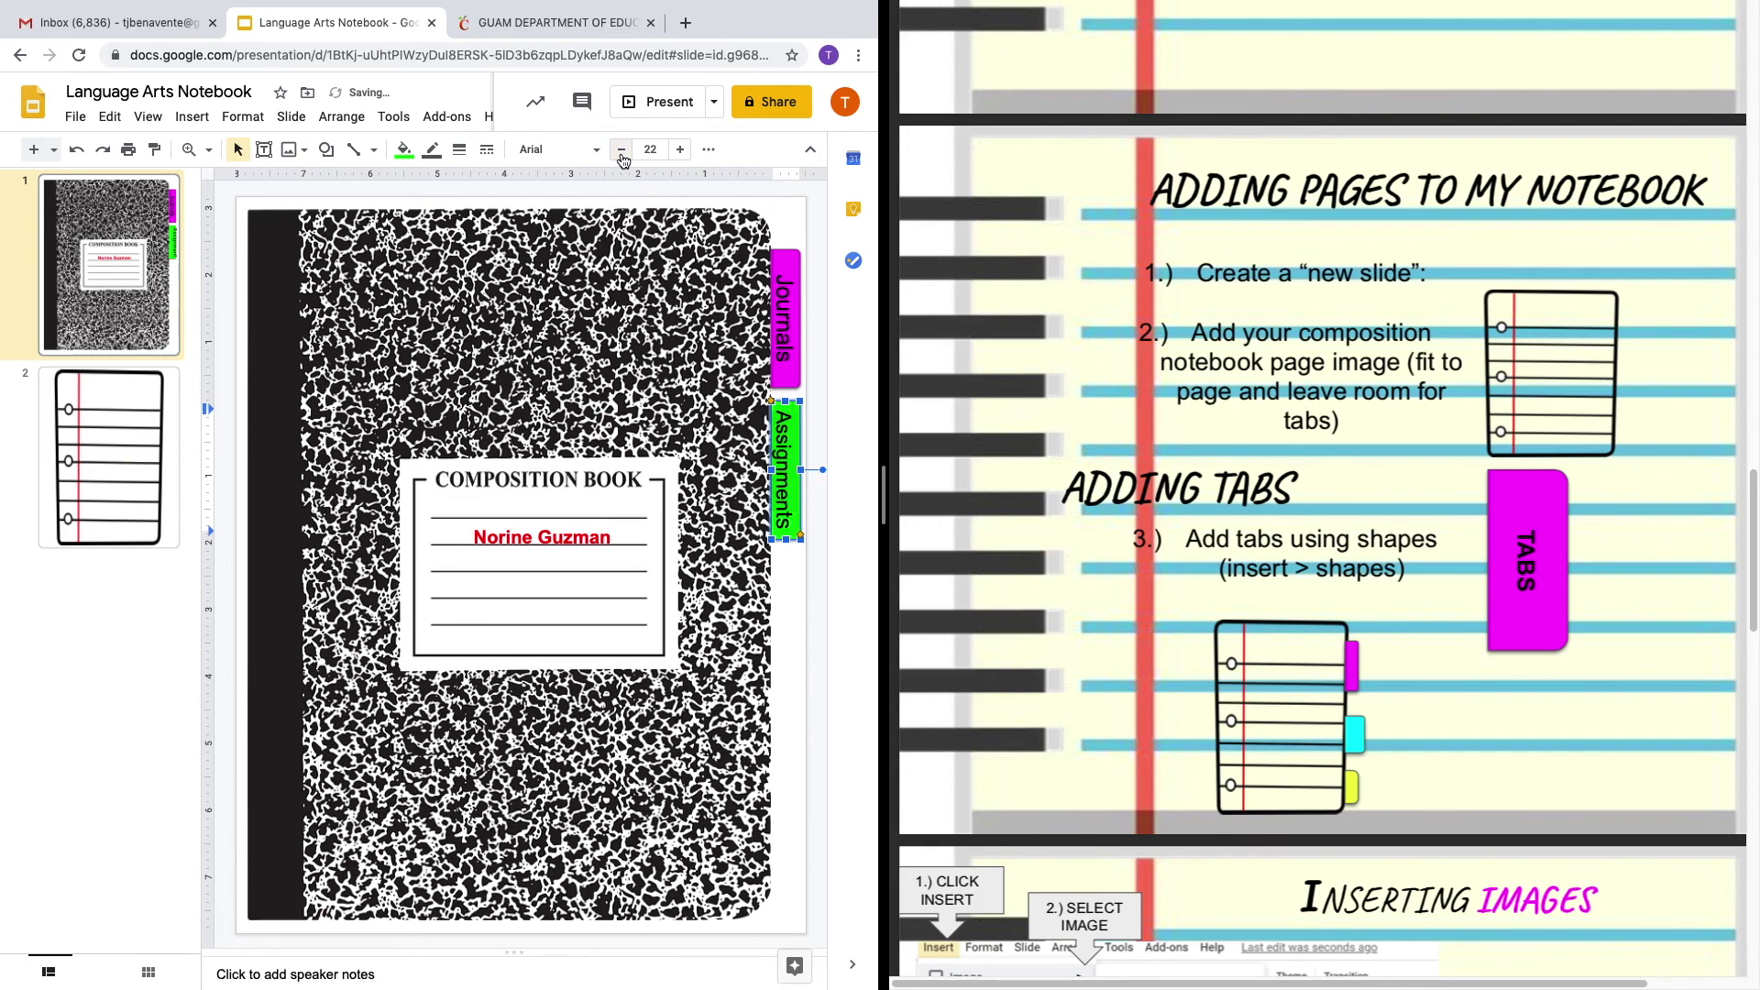
{"action": "left_click", "coordinate": [788, 641]}
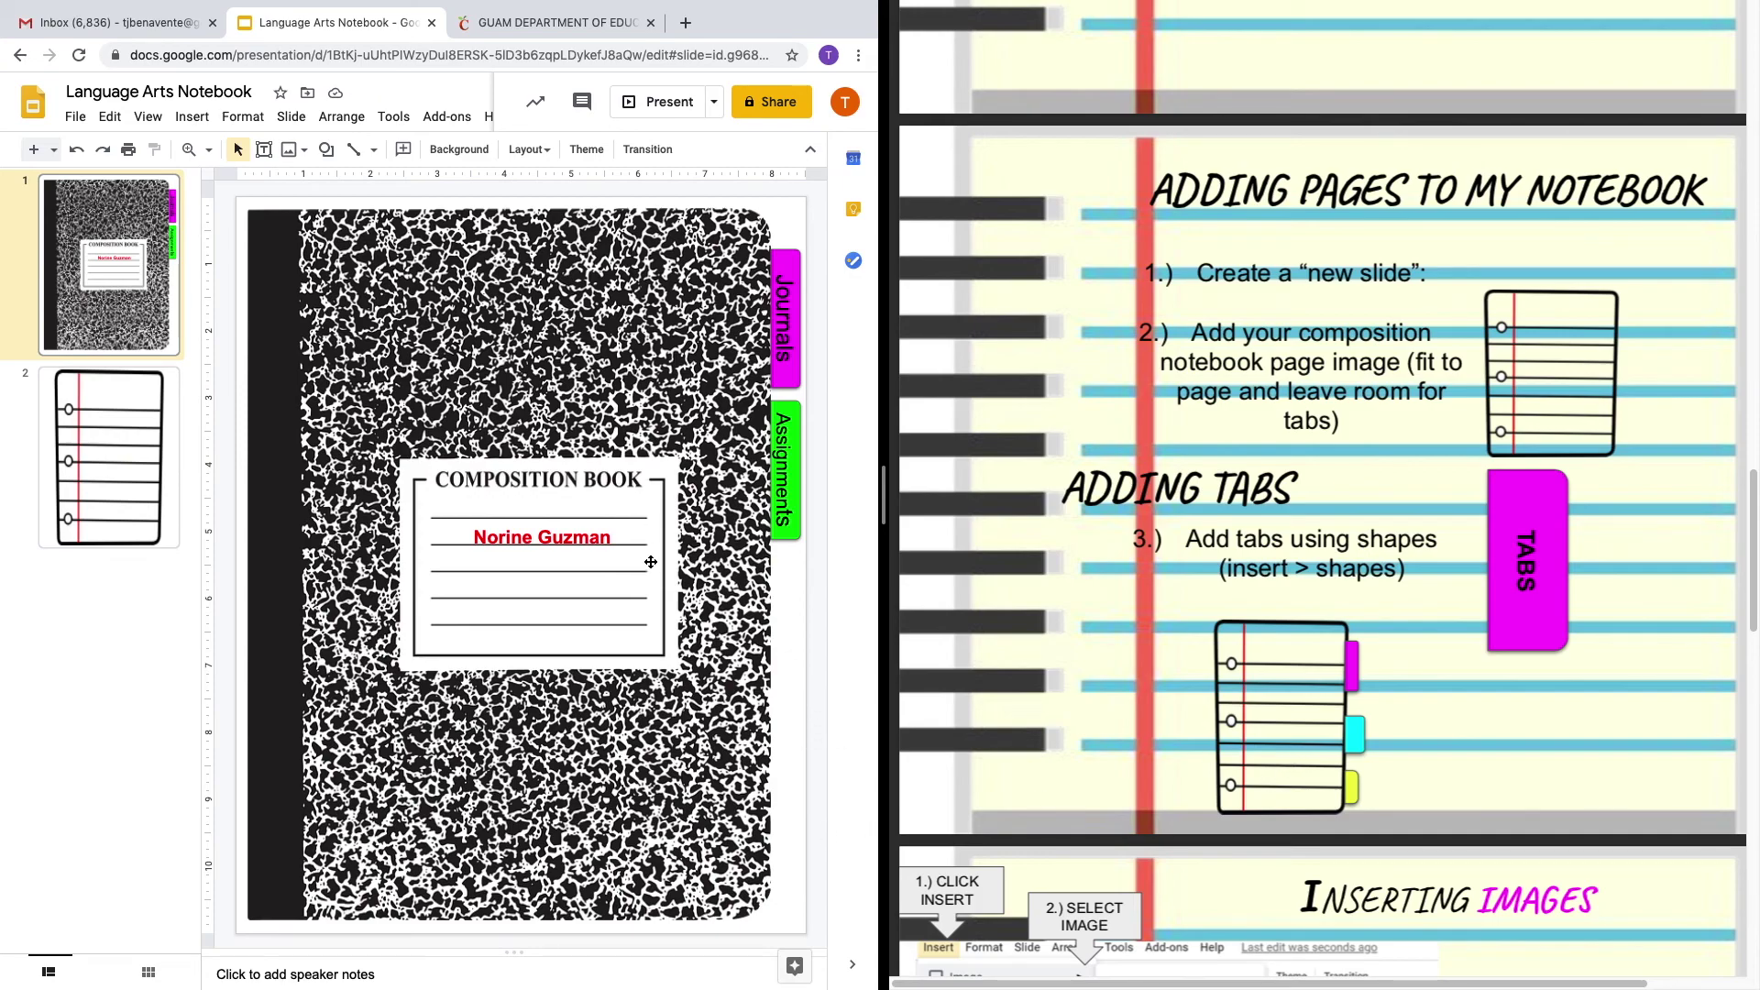
Switch between slide 2 and the cover, ending on the lined-paper slide.
{"action": "left_click", "coordinate": [152, 440]}
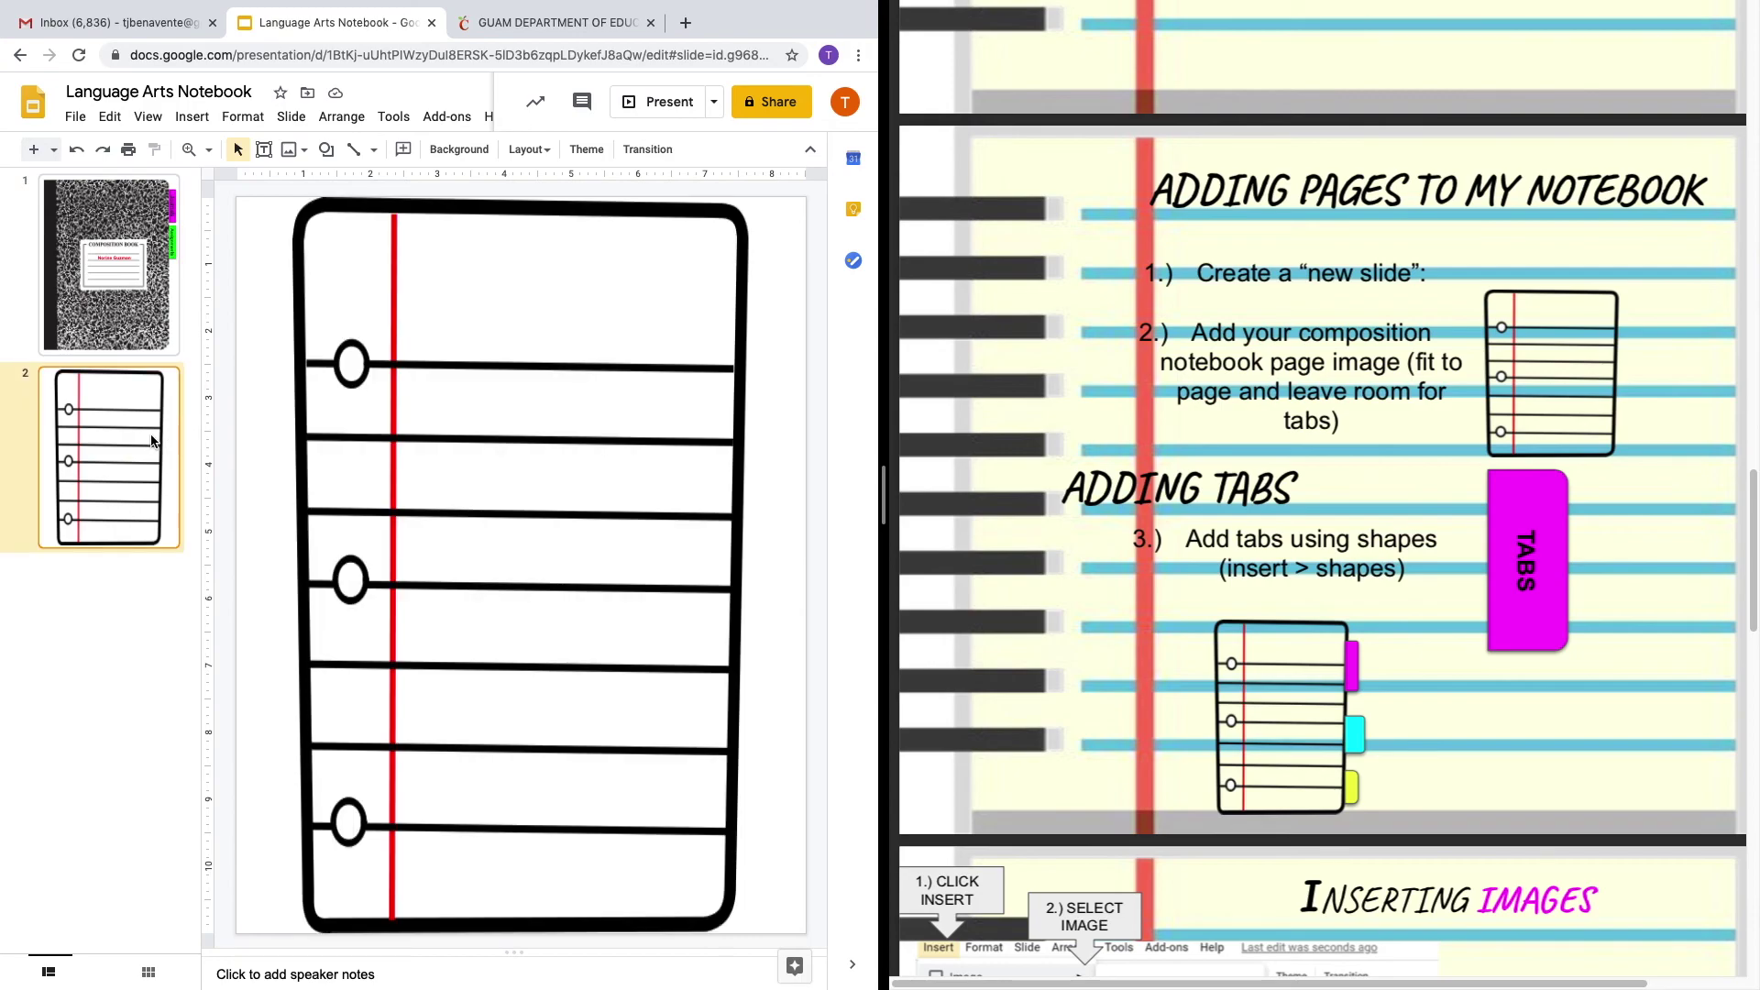
{"action": "left_click", "coordinate": [124, 337]}
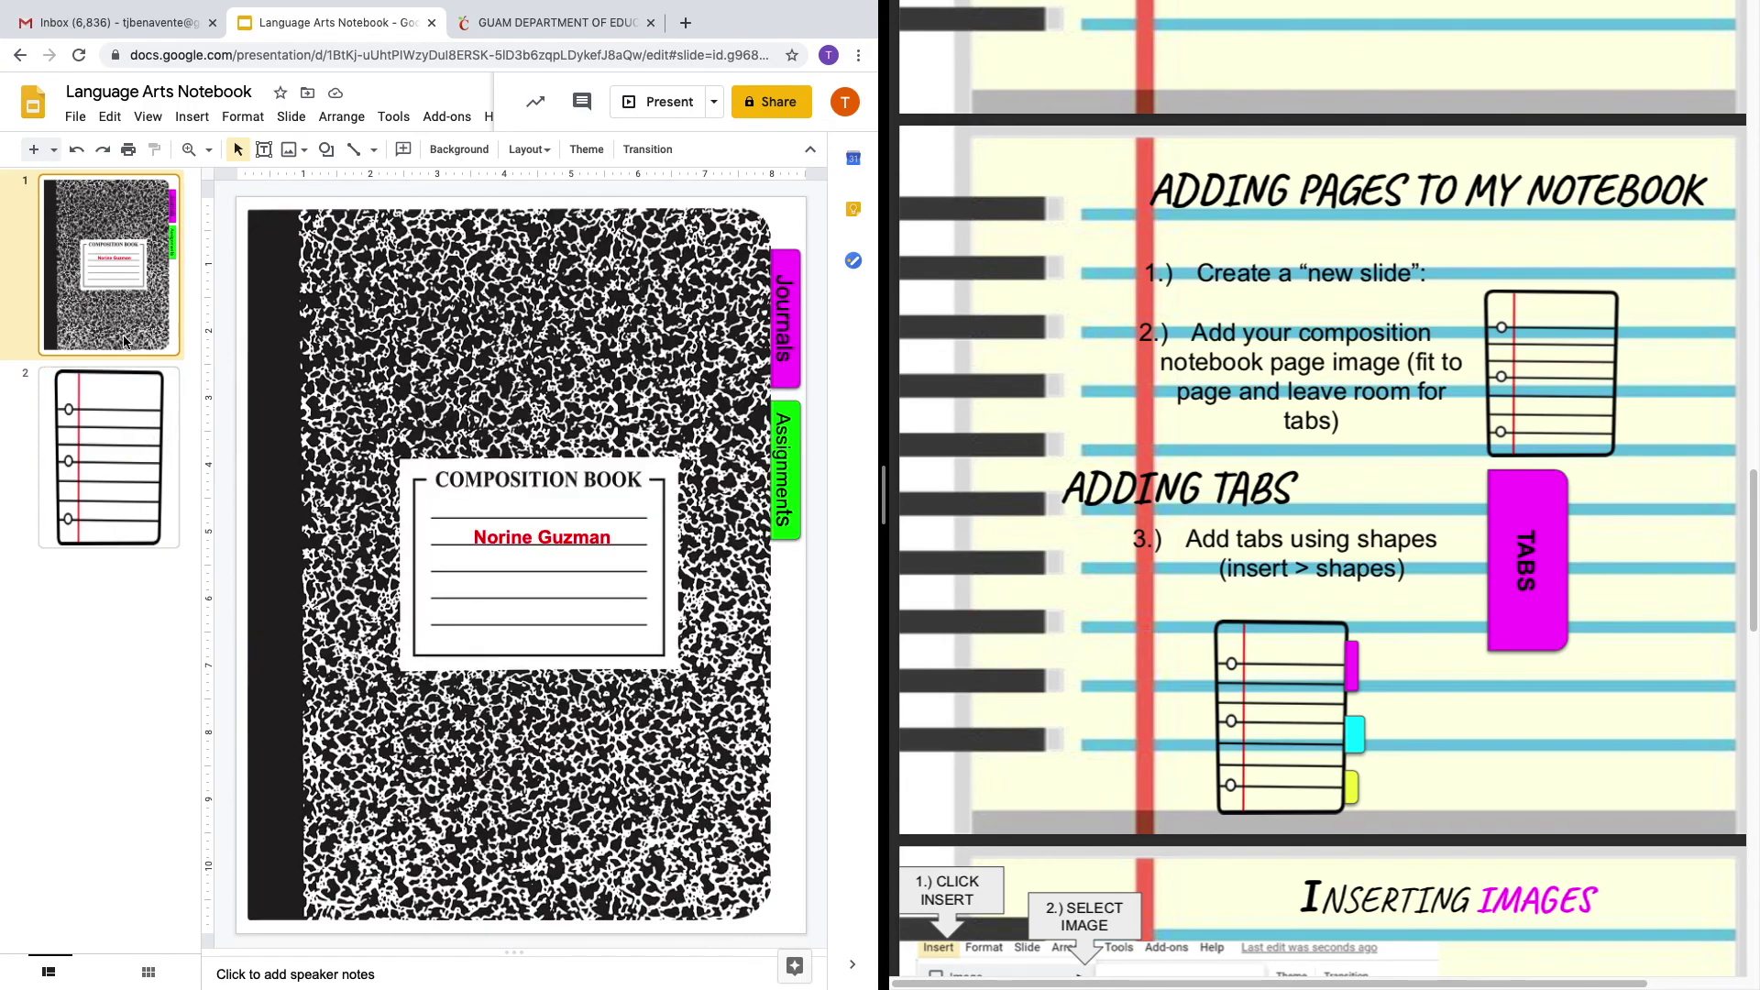
{"action": "left_click", "coordinate": [146, 449]}
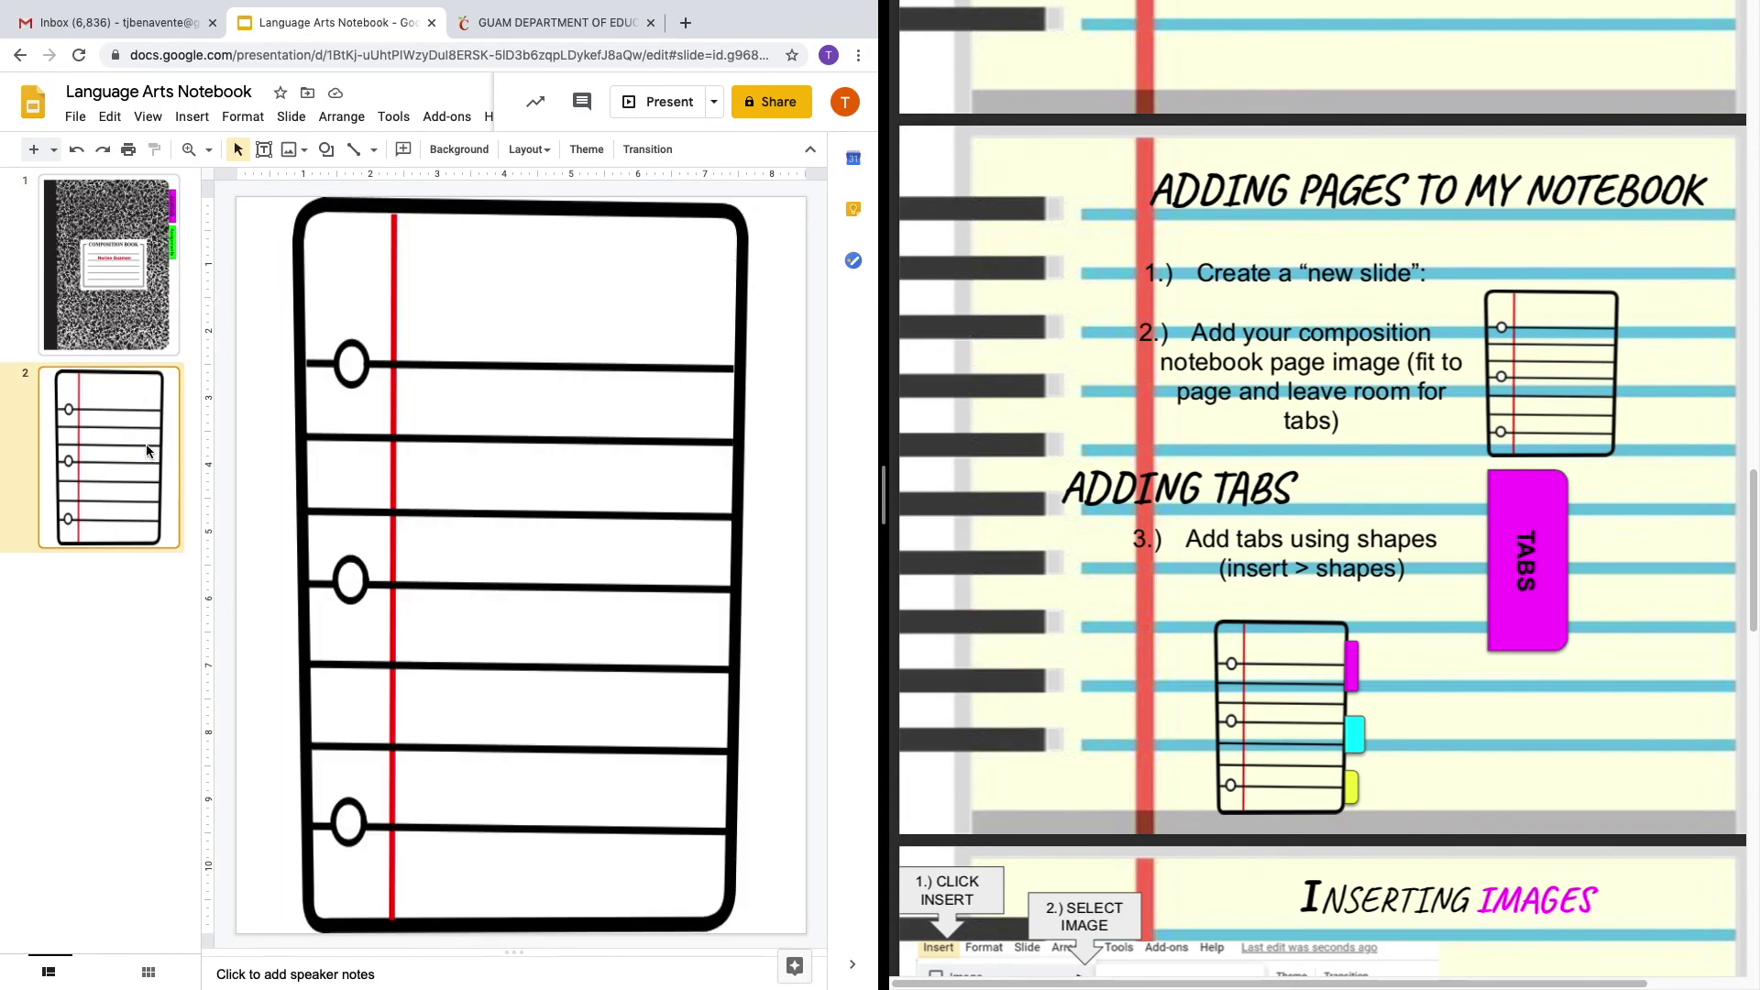